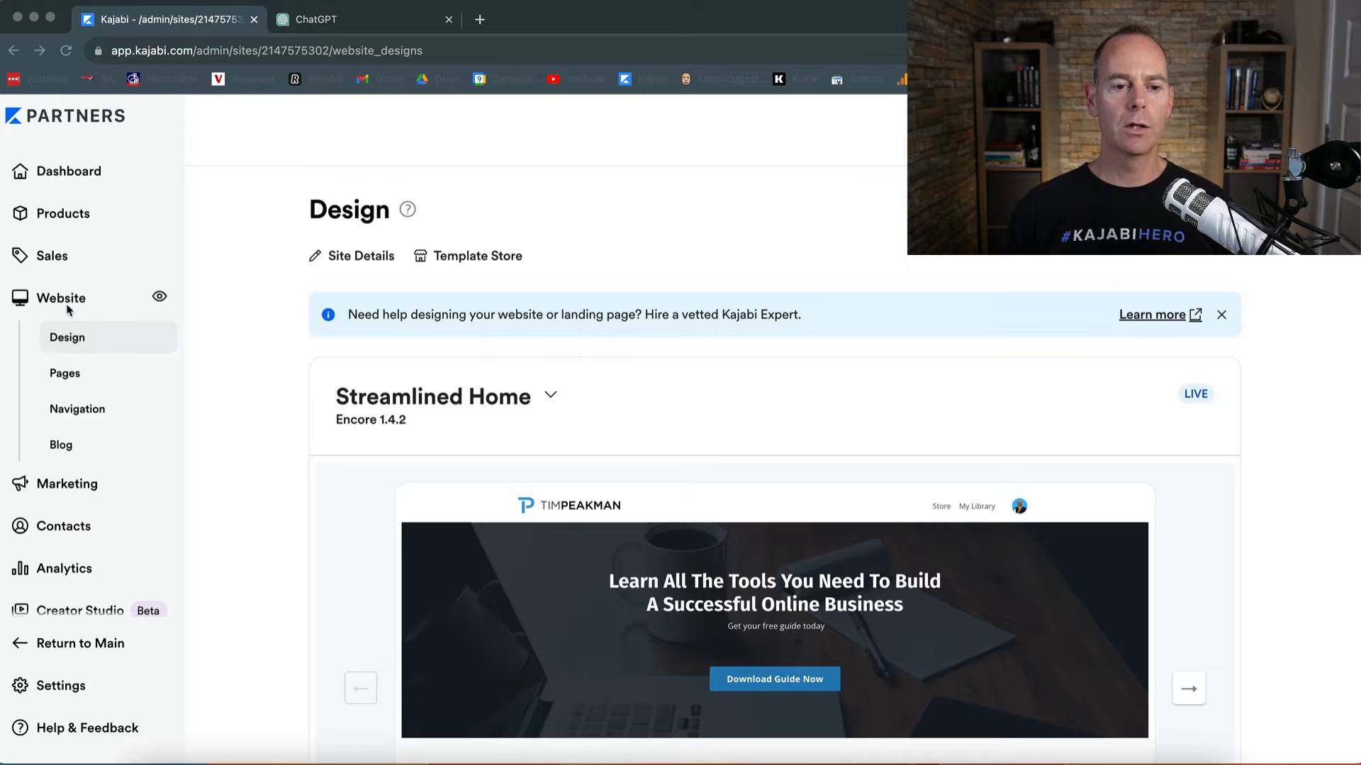
- Start creating a blog for the website and set its page title to the owner's first name in possessive form plus "Blog"
click(61, 445)
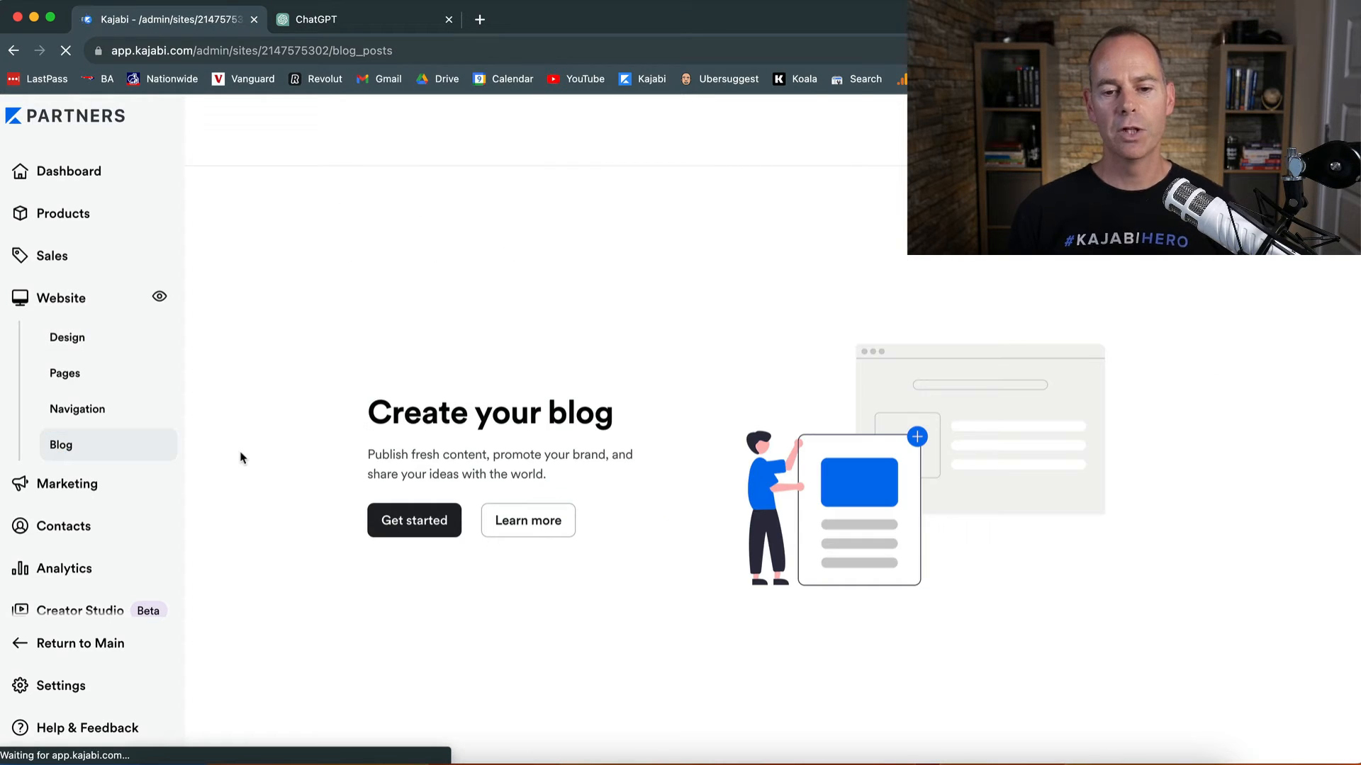
click(399, 521)
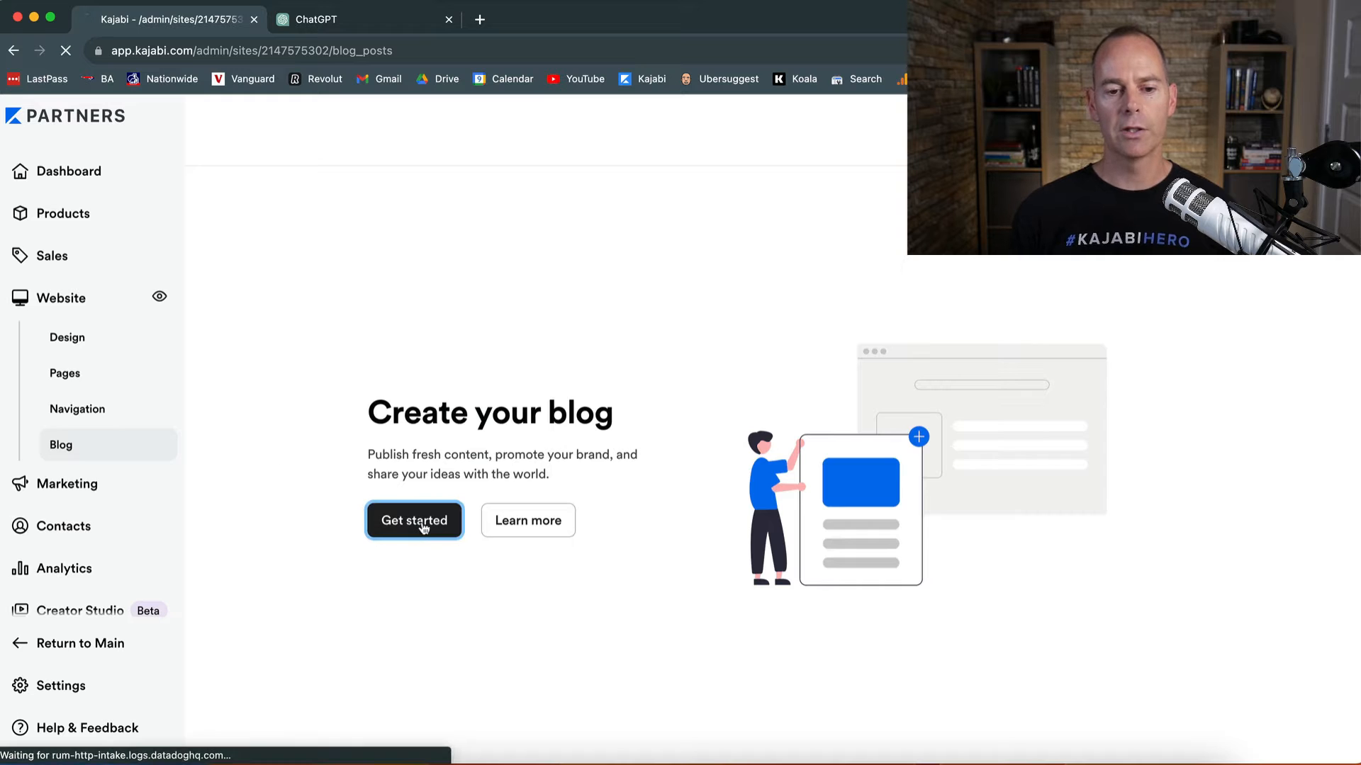
click(716, 321)
text(Tm)
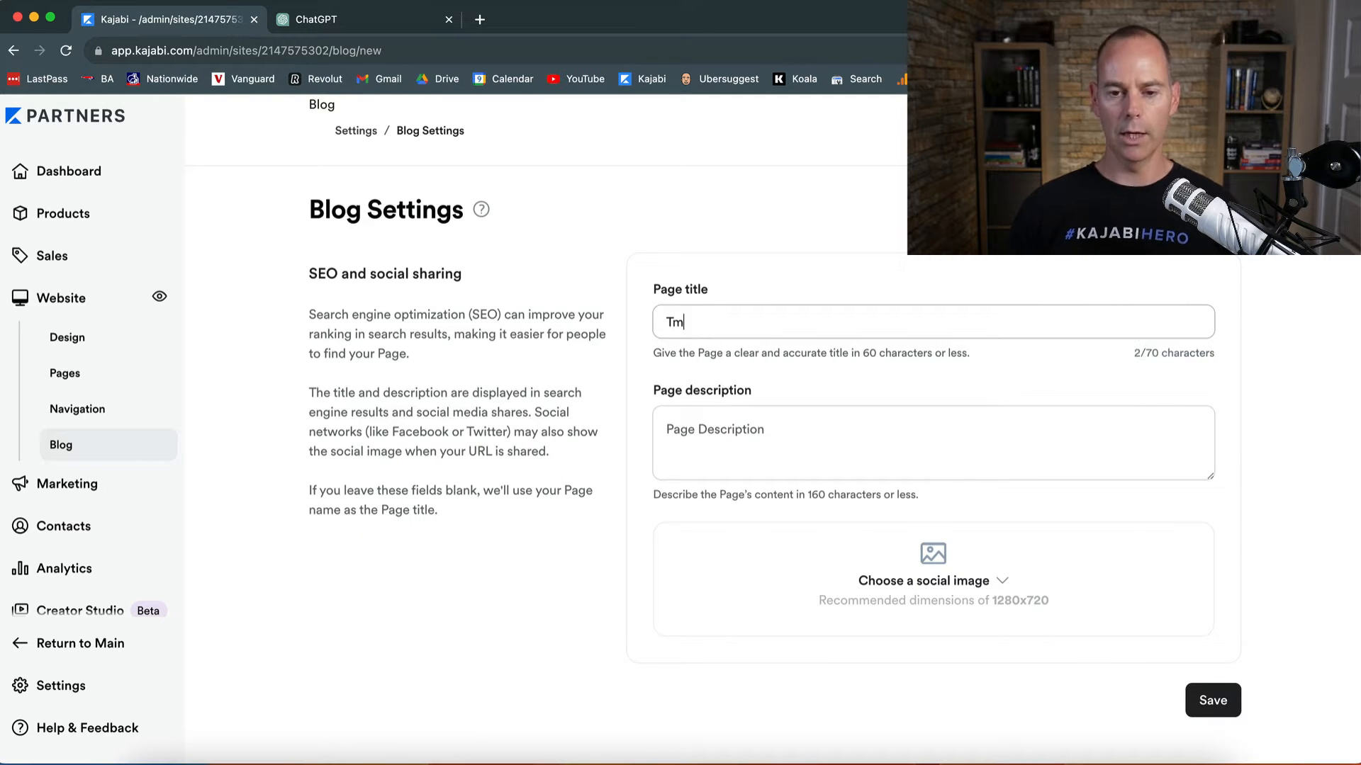
key(BackSpace)
text(im')
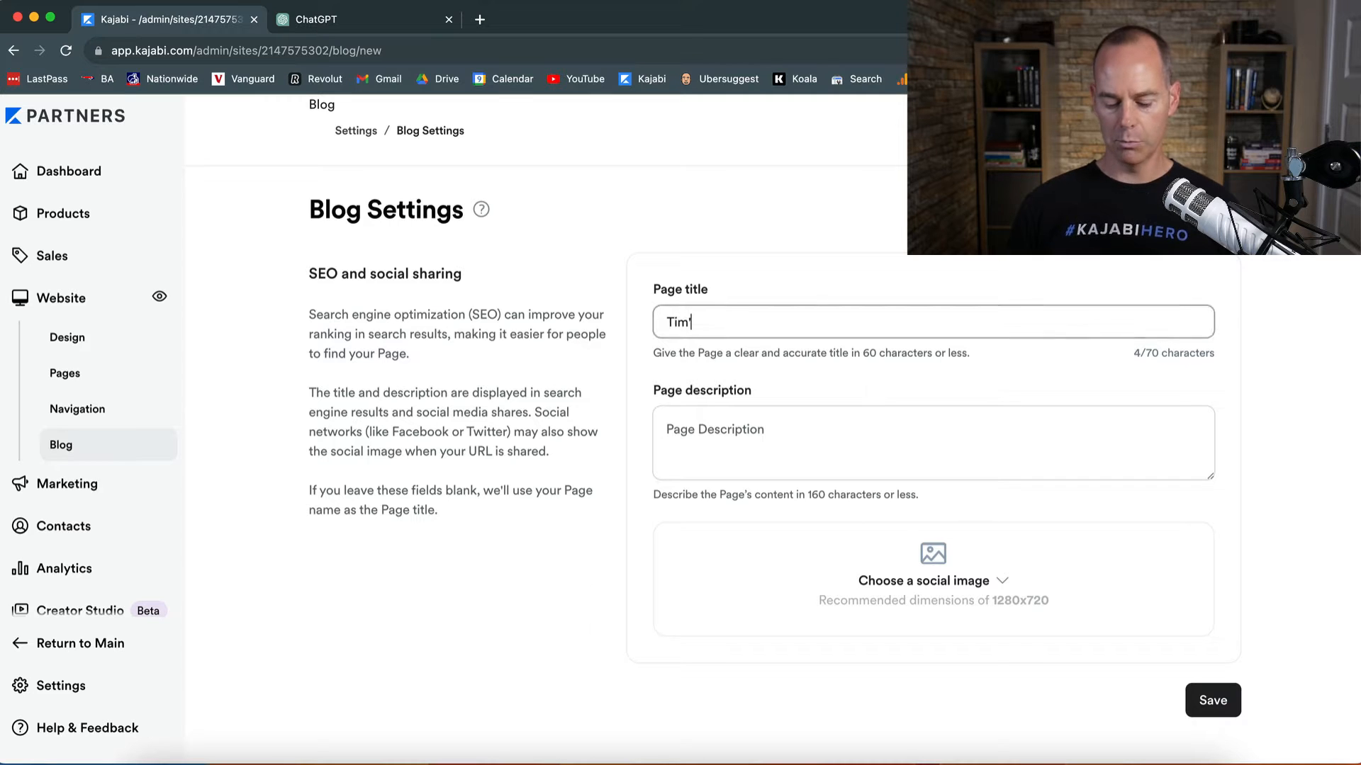
text(s Blog)
- Enter "Daily blogs" as the blog's page description and save the blog settings
click(732, 433)
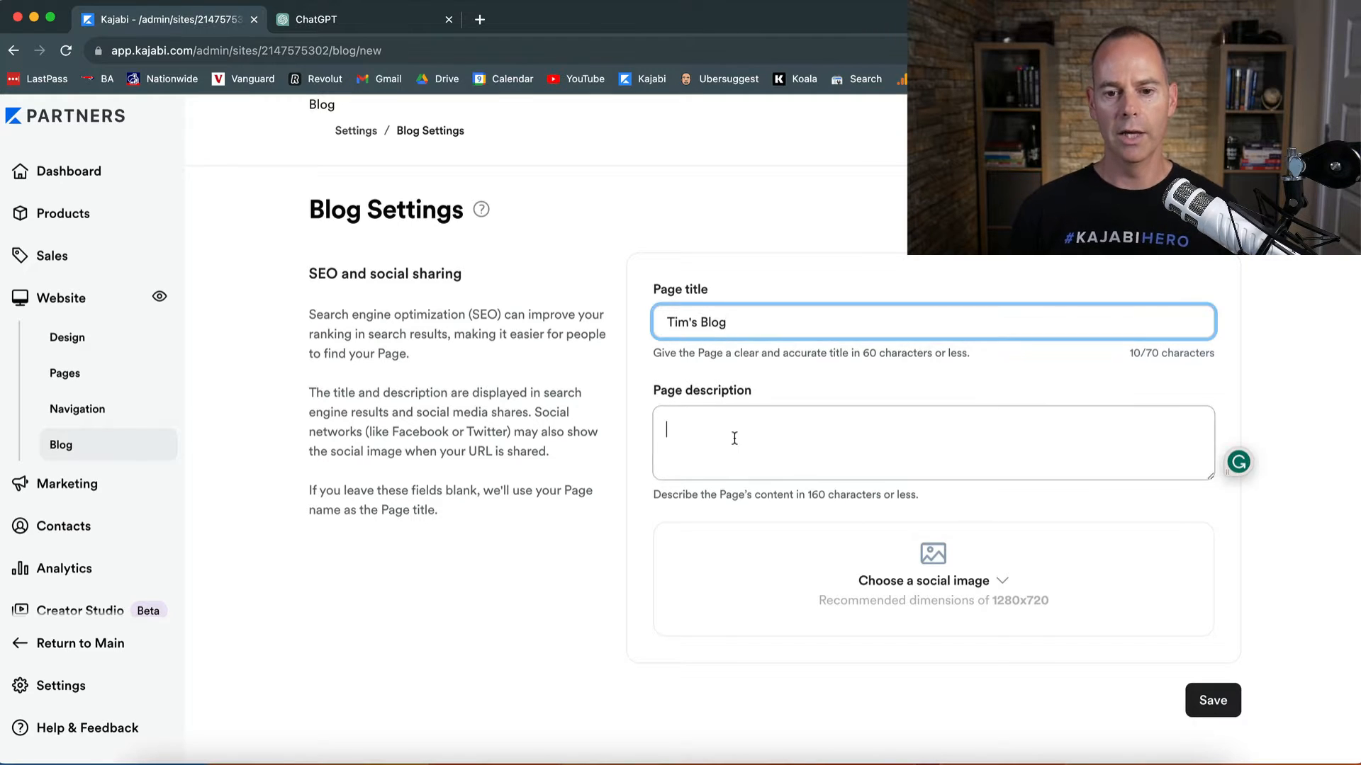
text(Daily )
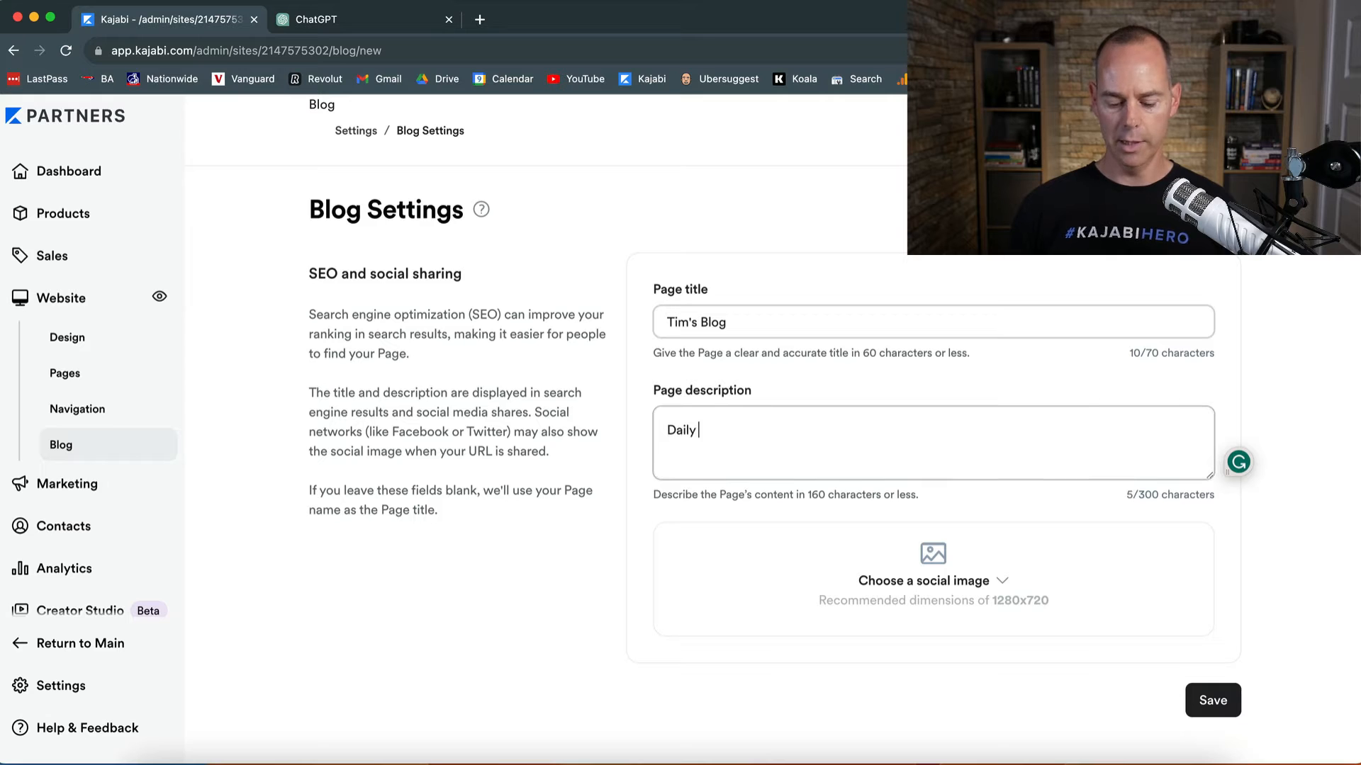
text(blogs)
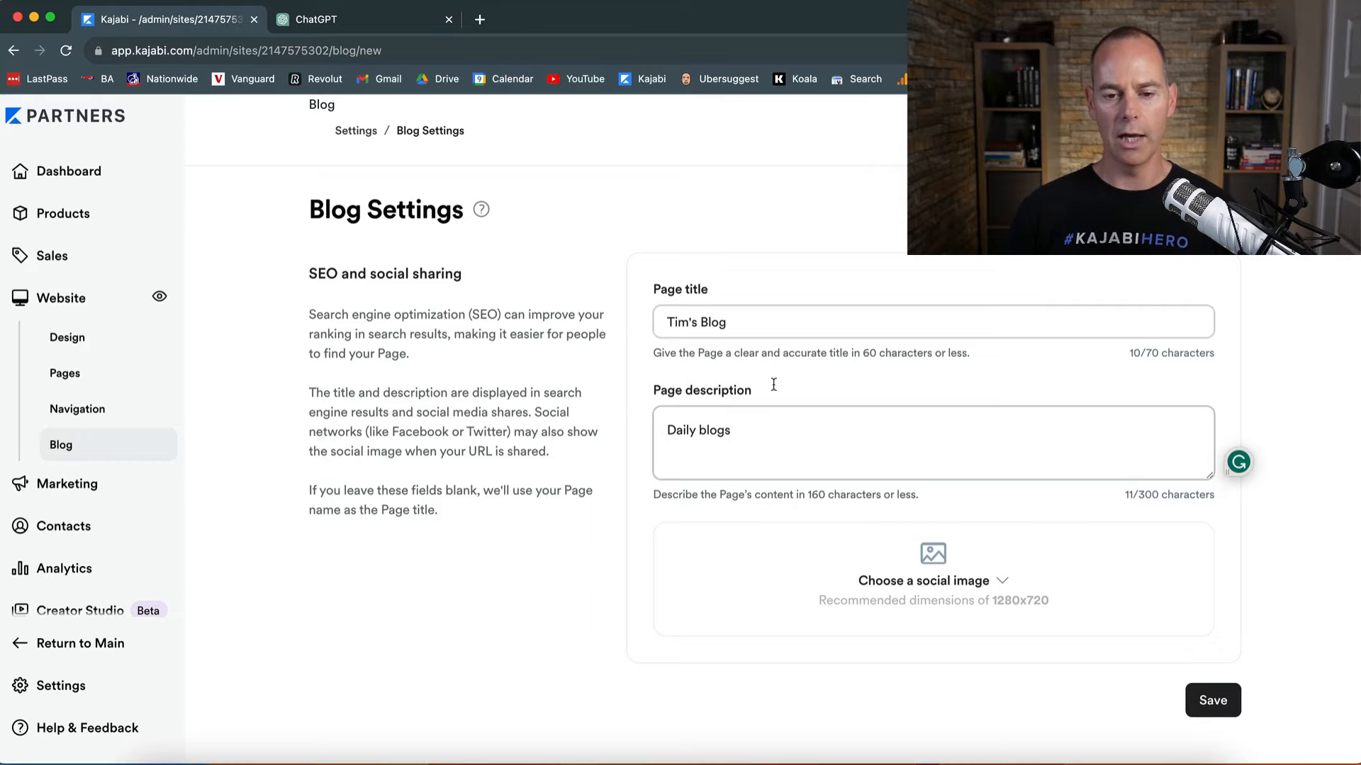
click(756, 323)
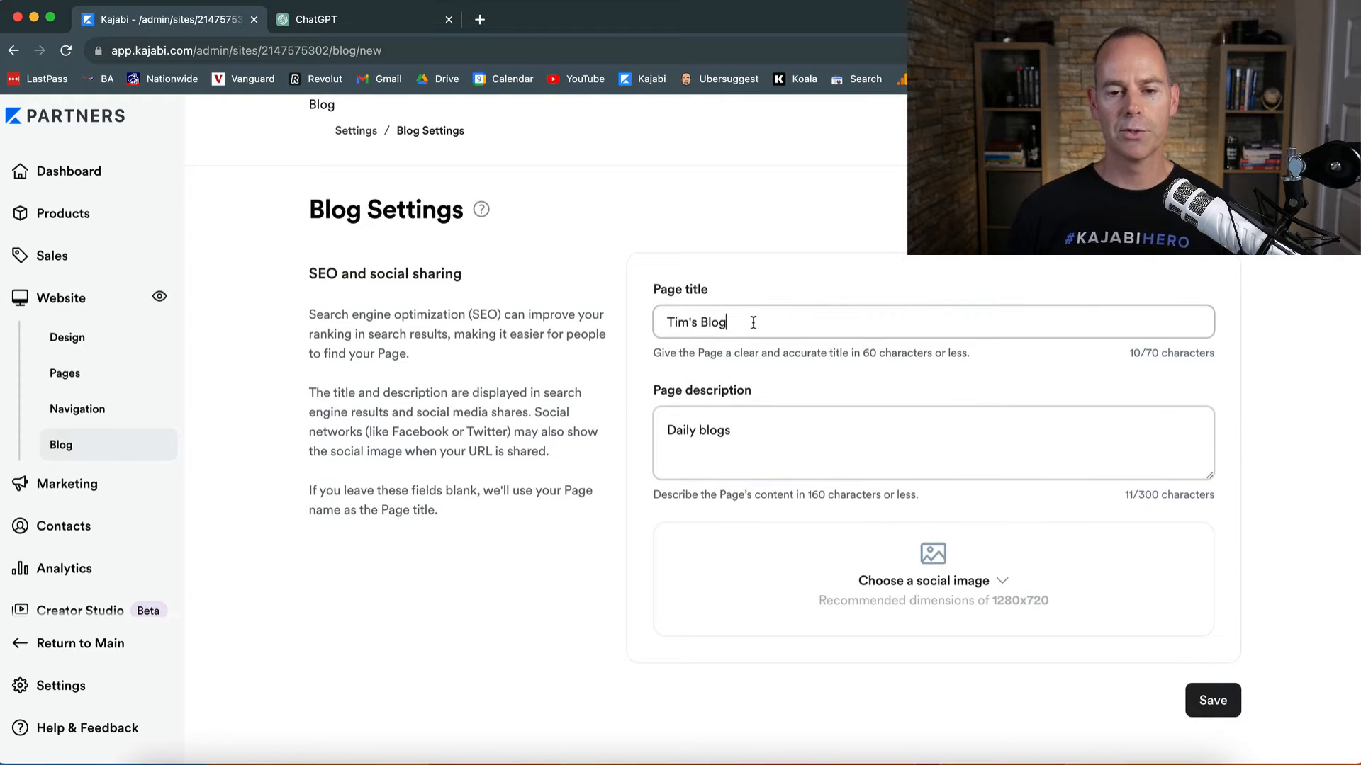
click(740, 431)
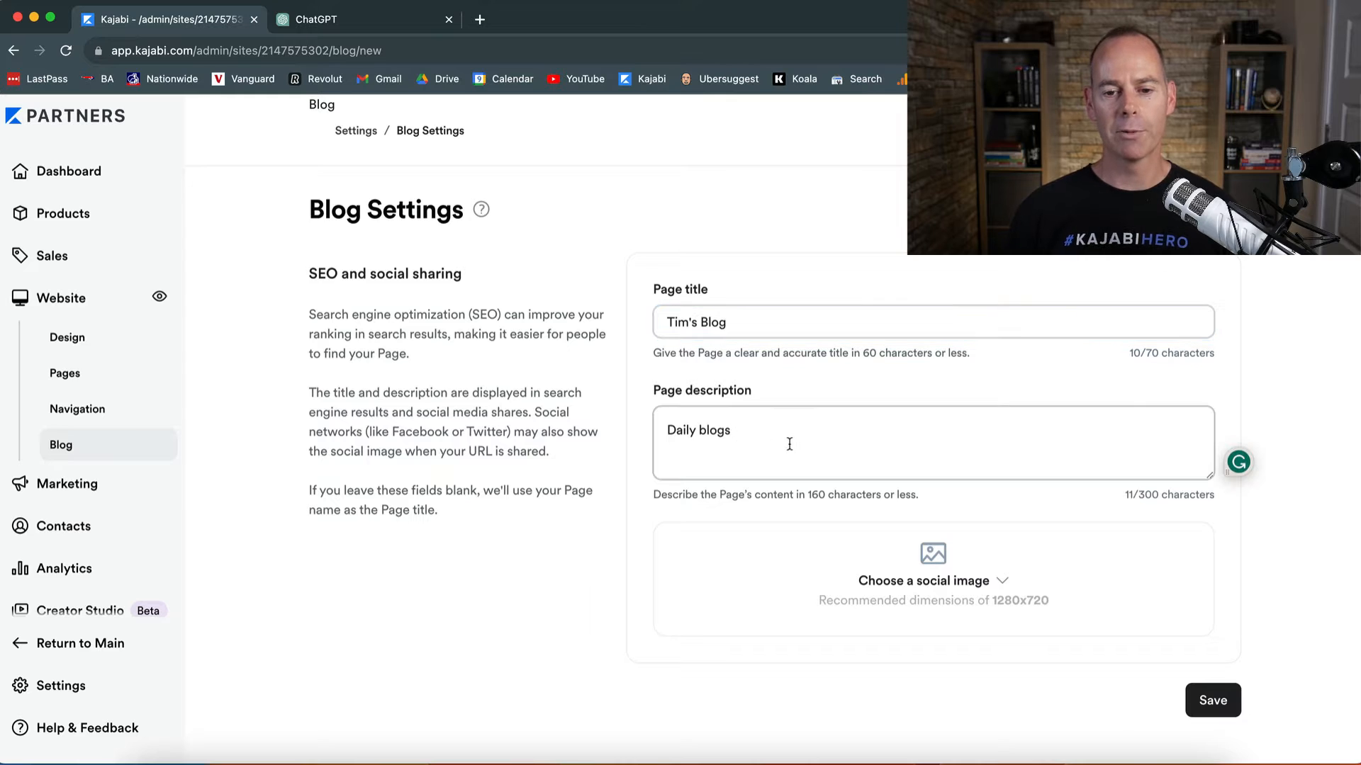
click(1212, 700)
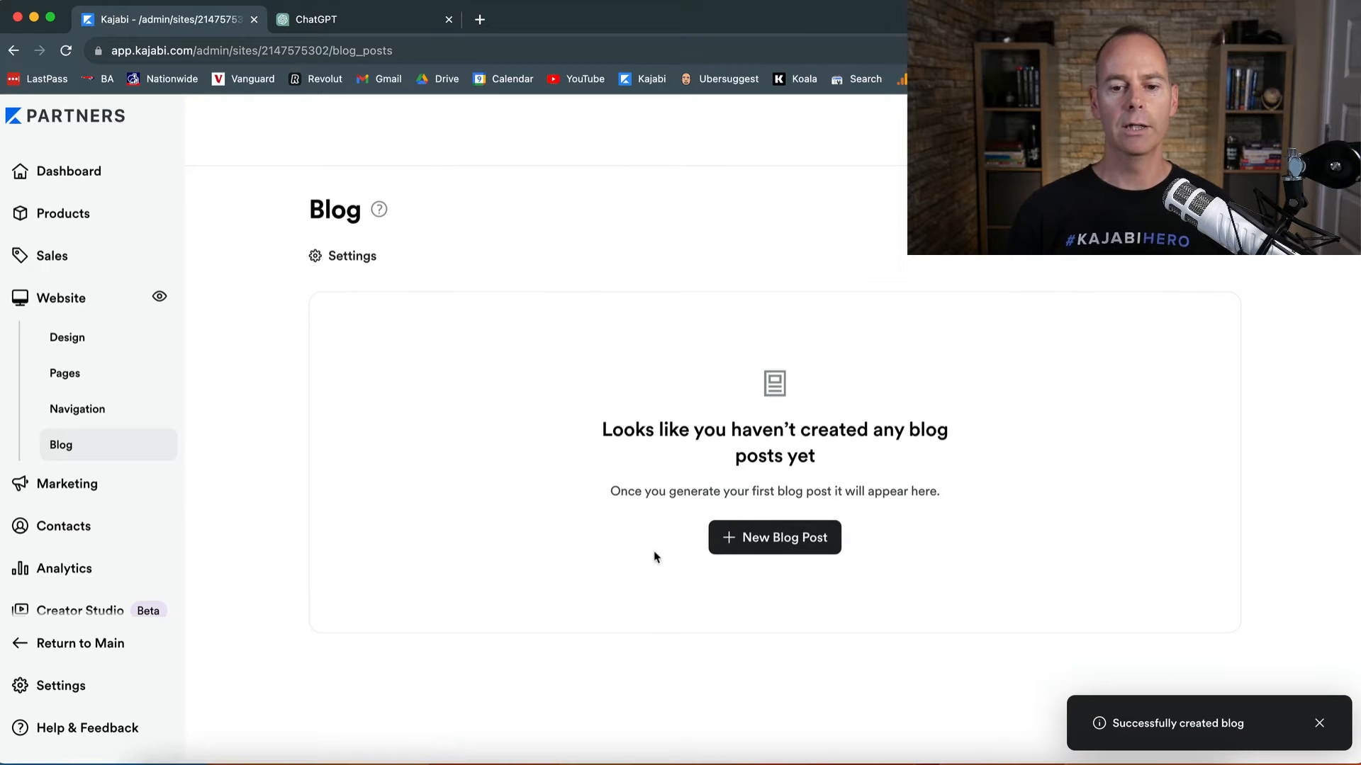
- Start a new blog post and look through its media, post details, SEO, visibility and image sections
click(779, 543)
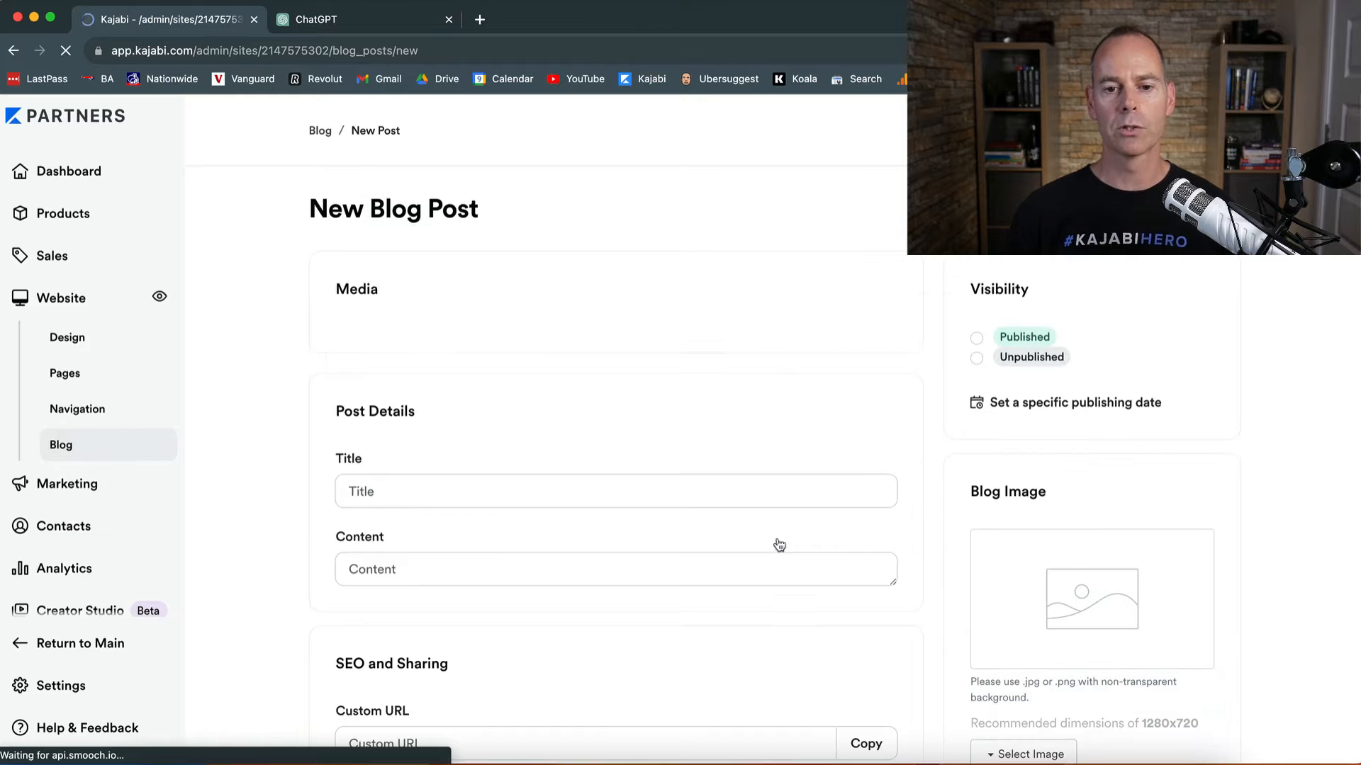
scroll(290, 538, down, 5)
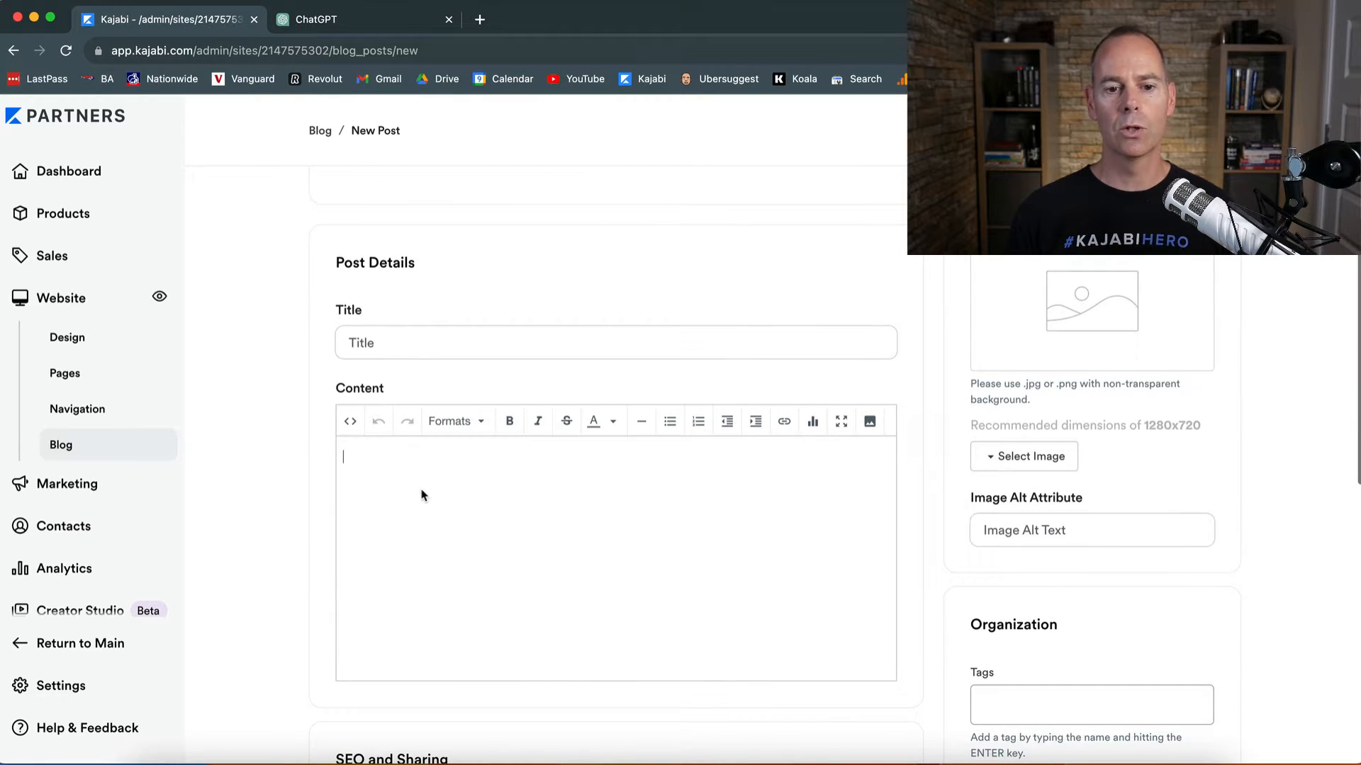
scroll(320, 571, down, 3)
scroll(321, 573, down, 5)
scroll(321, 573, up, 8)
scroll(321, 568, up, 3)
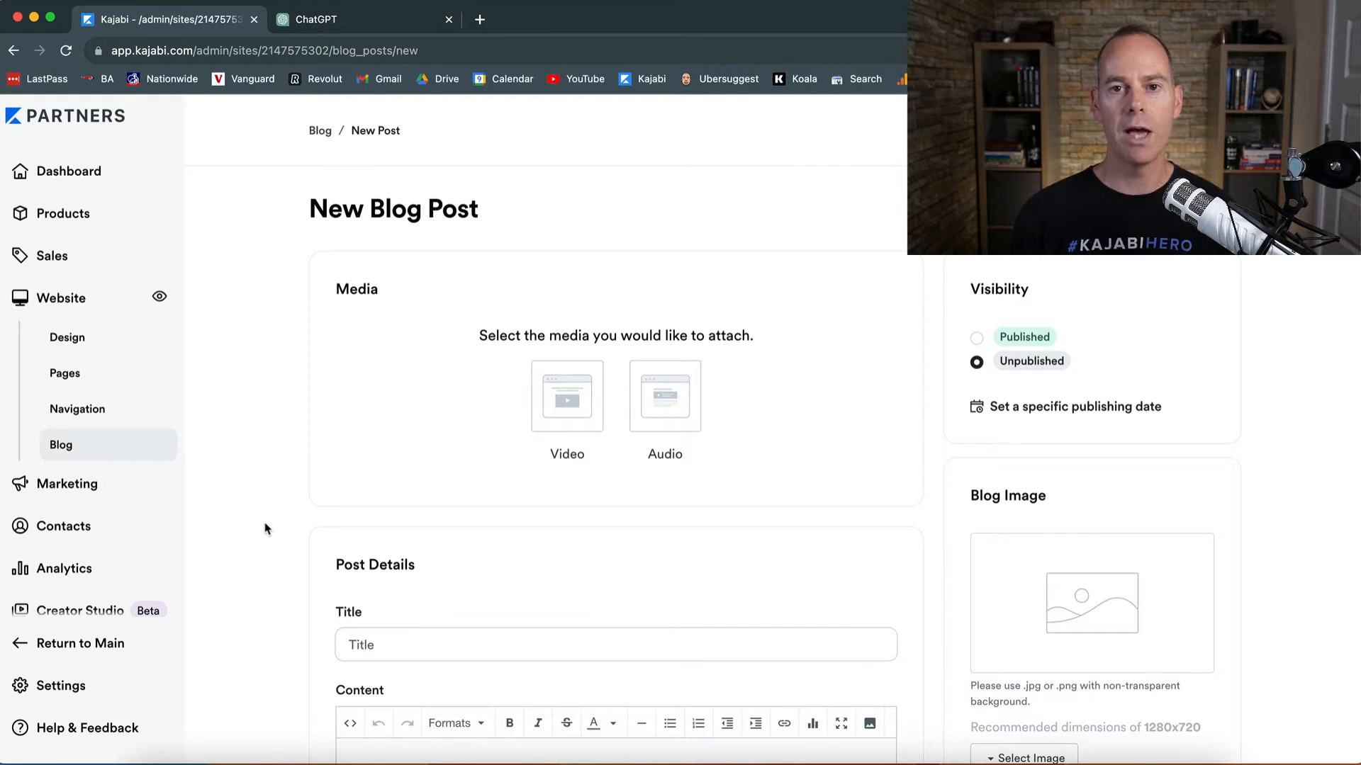
scroll(265, 528, down, 1)
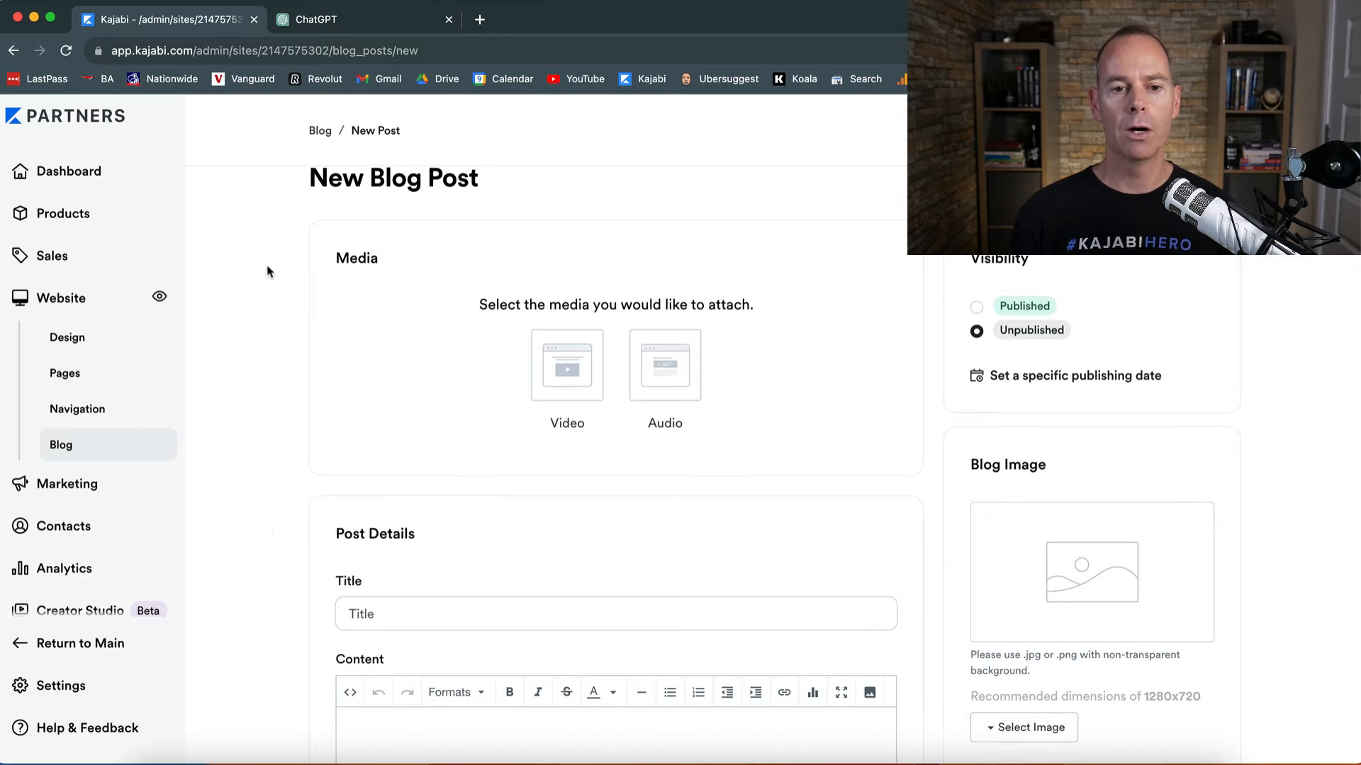
- Switch to ChatGPT, ask what information it needs to help create an engaging blog post, and read through its reply
click(356, 25)
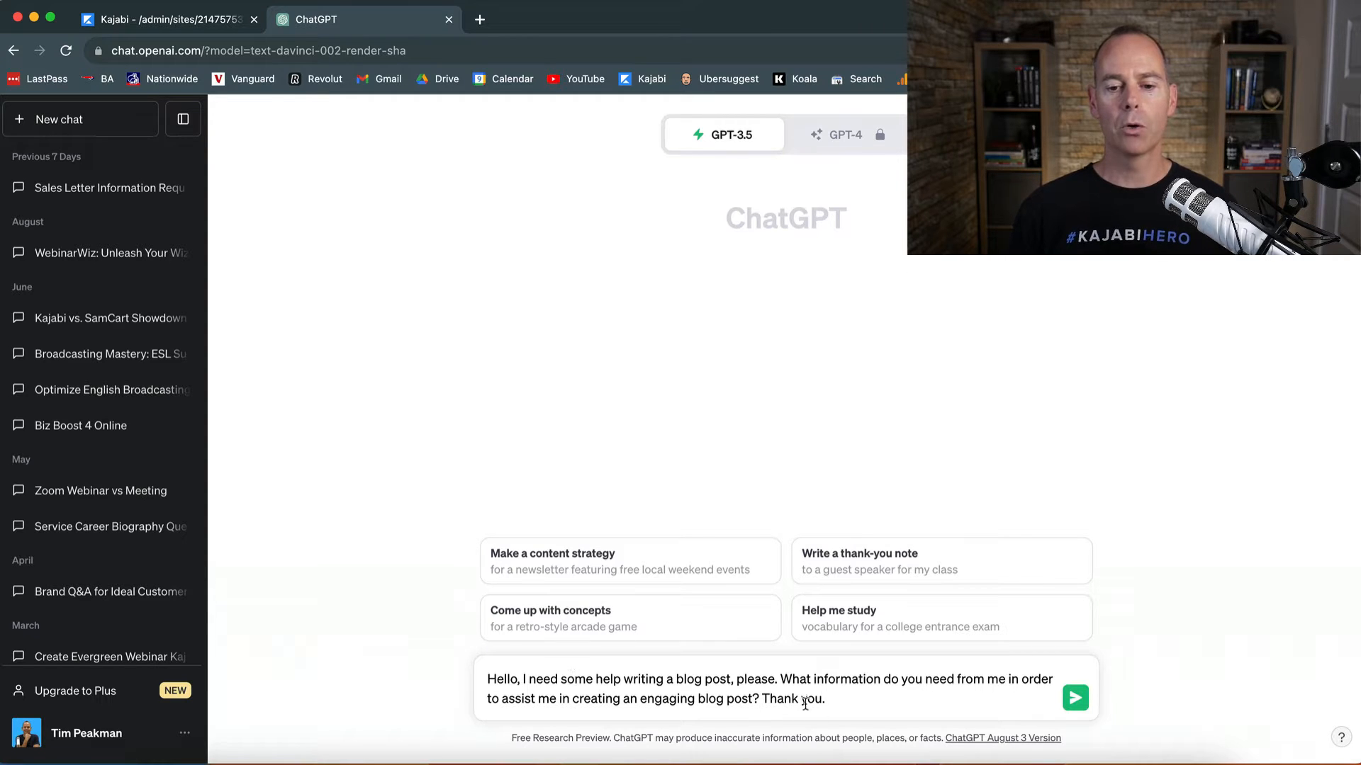
click(844, 704)
click(1075, 698)
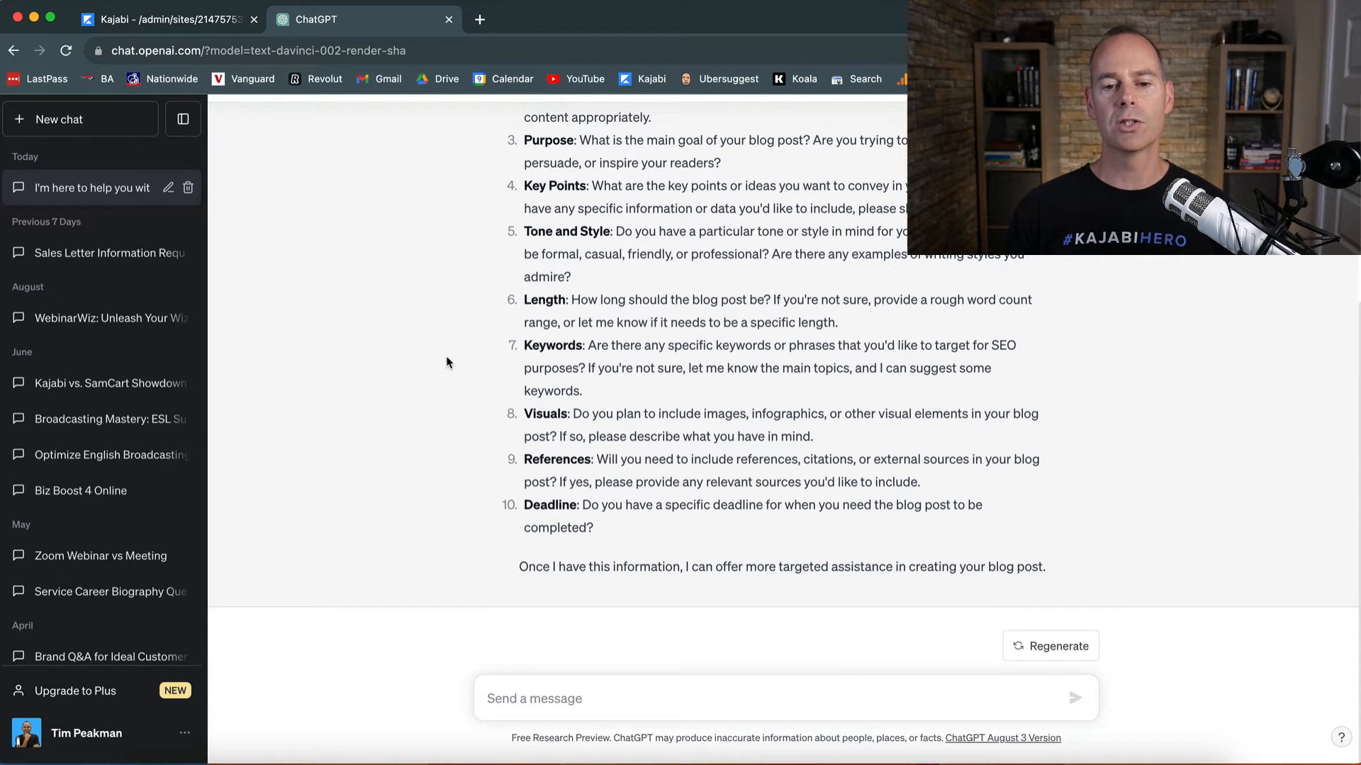
scroll(447, 362, up, 5)
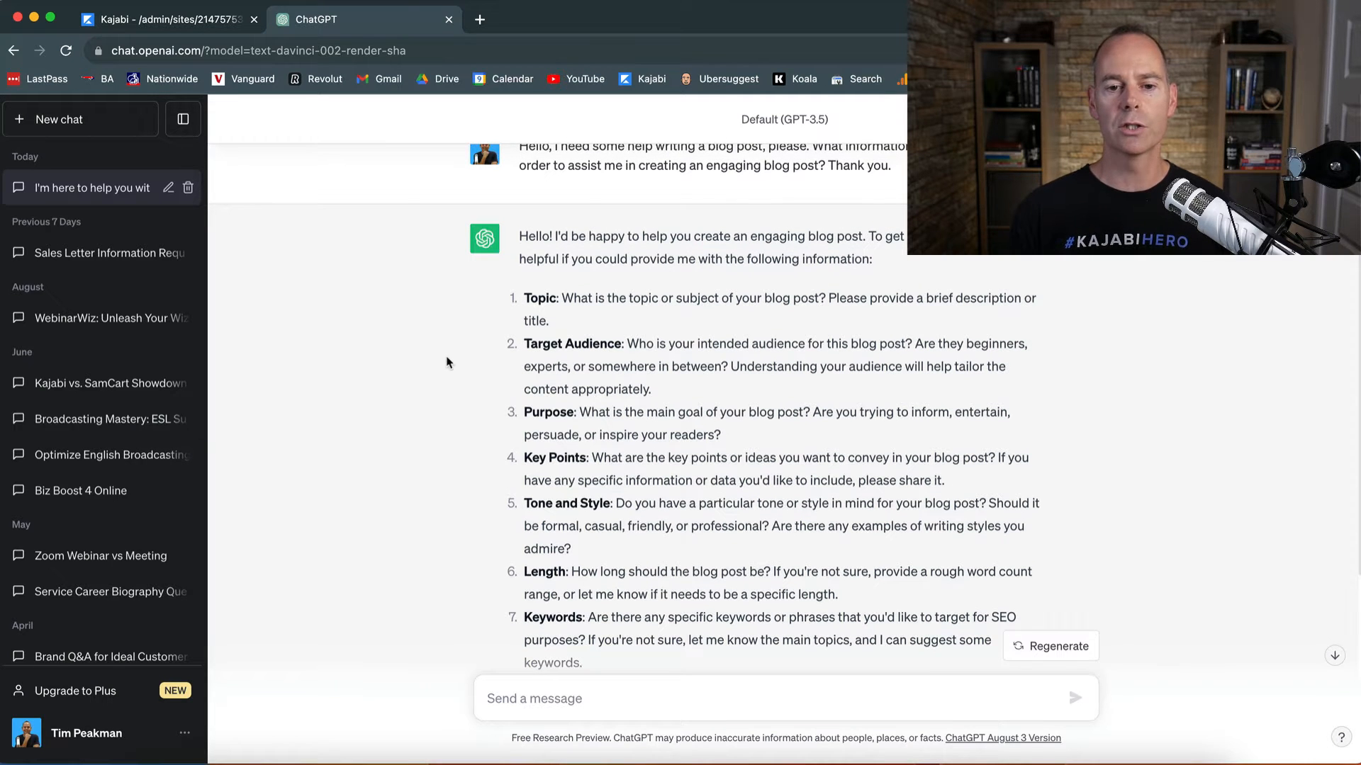
scroll(447, 361, down, 2)
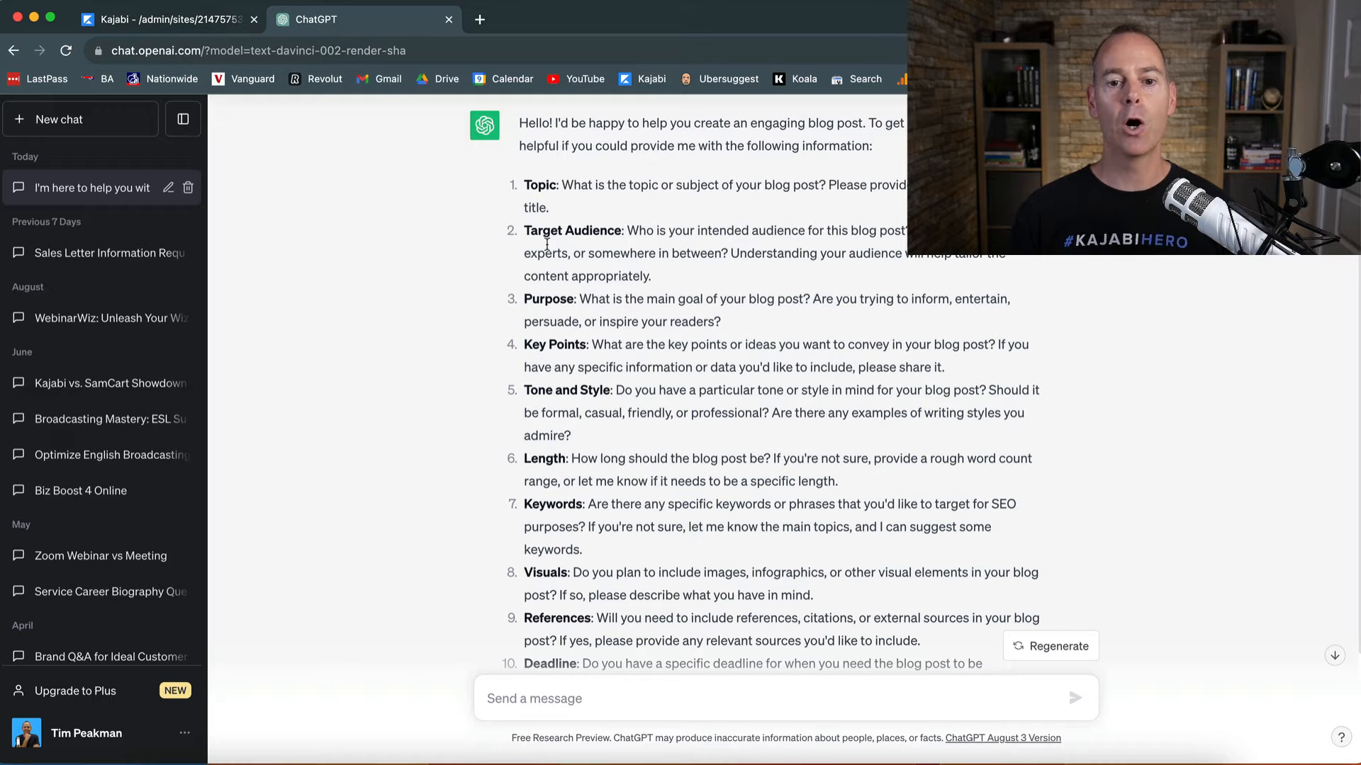
- Switch back to Kajabi, title the new blog post "Test title", enter "Test" as its content, and save the post
click(205, 24)
scroll(459, 395, down, 3)
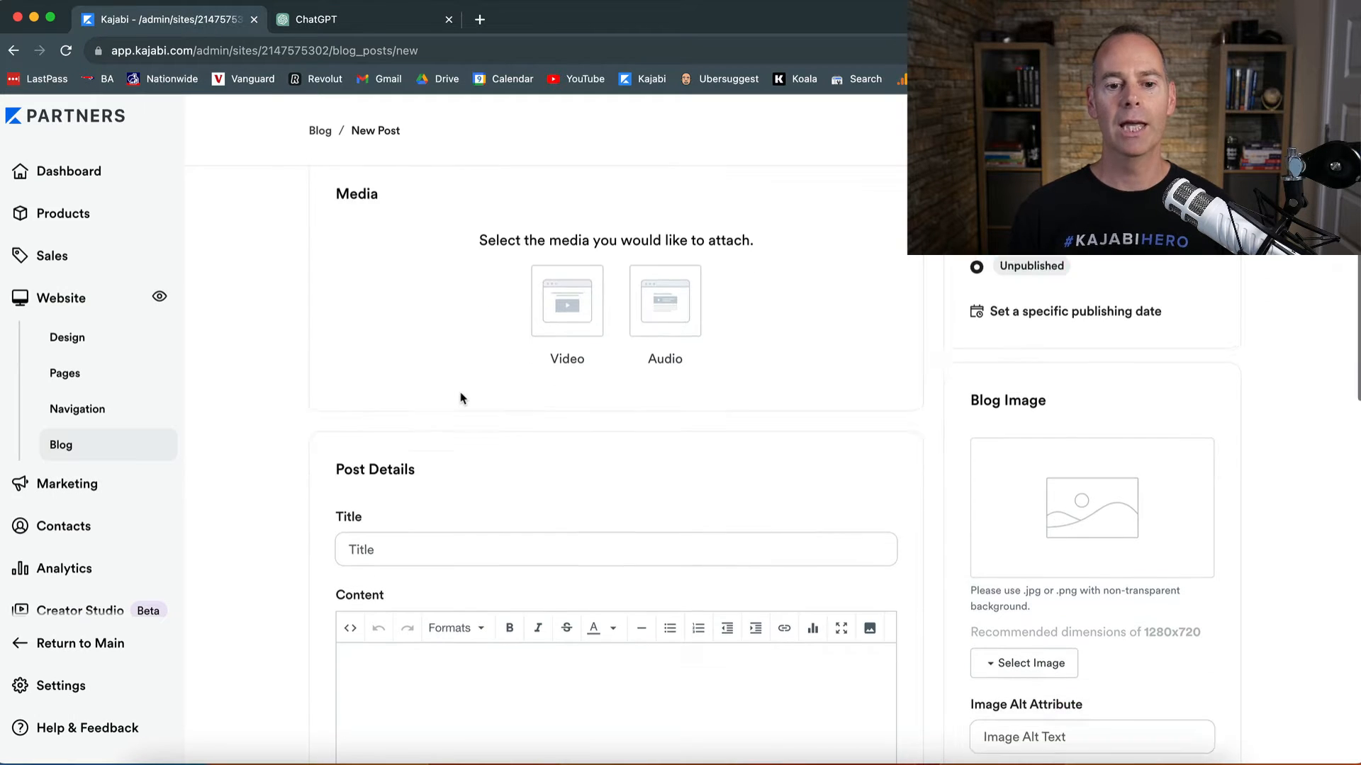
click(423, 427)
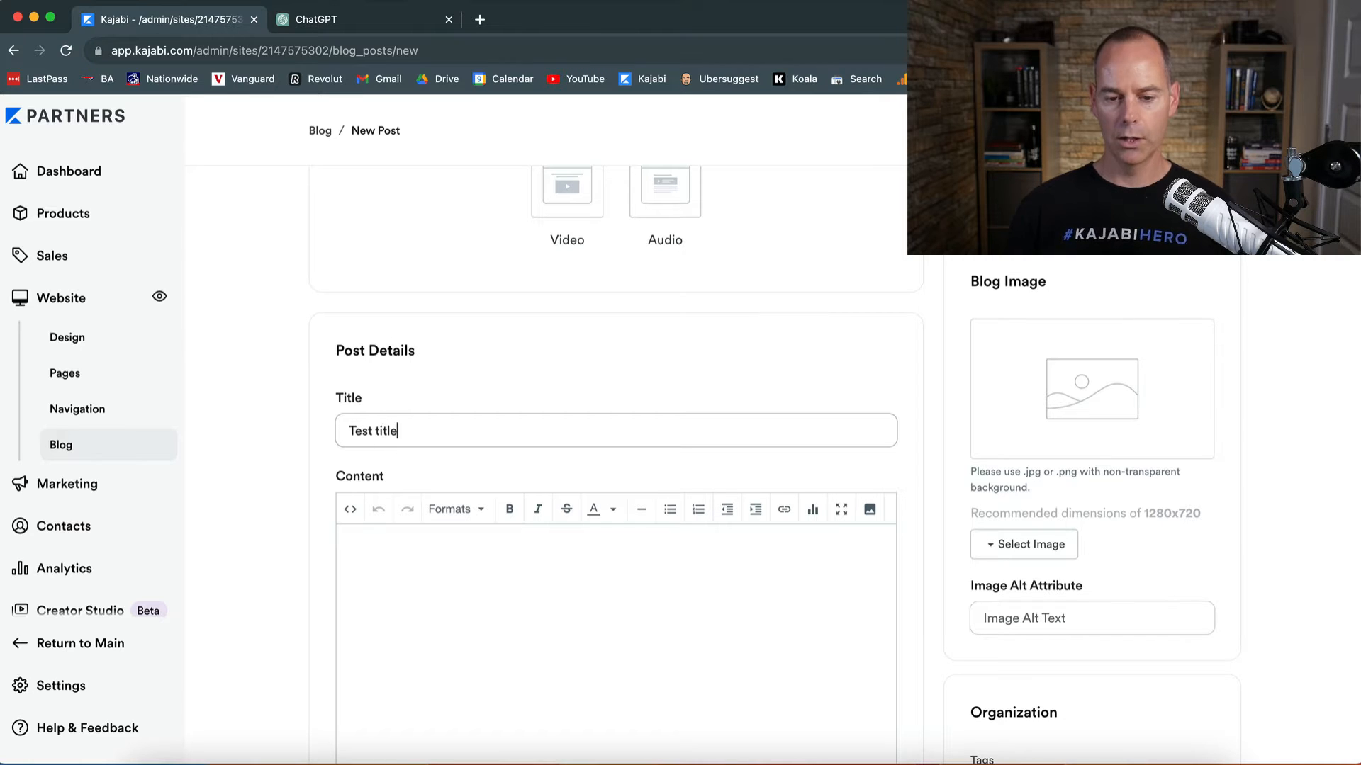
click(462, 584)
text(Test)
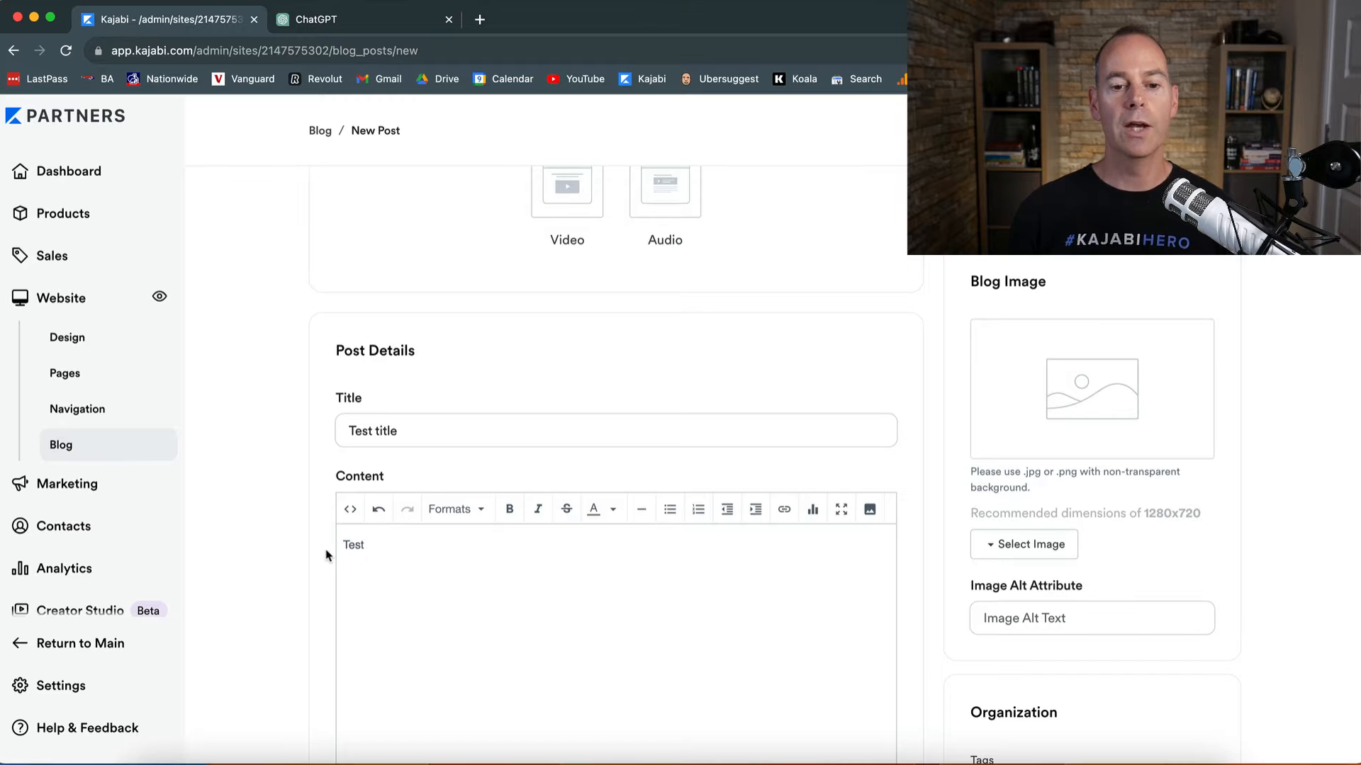
scroll(326, 555, down, 5)
scroll(326, 486, down, 5)
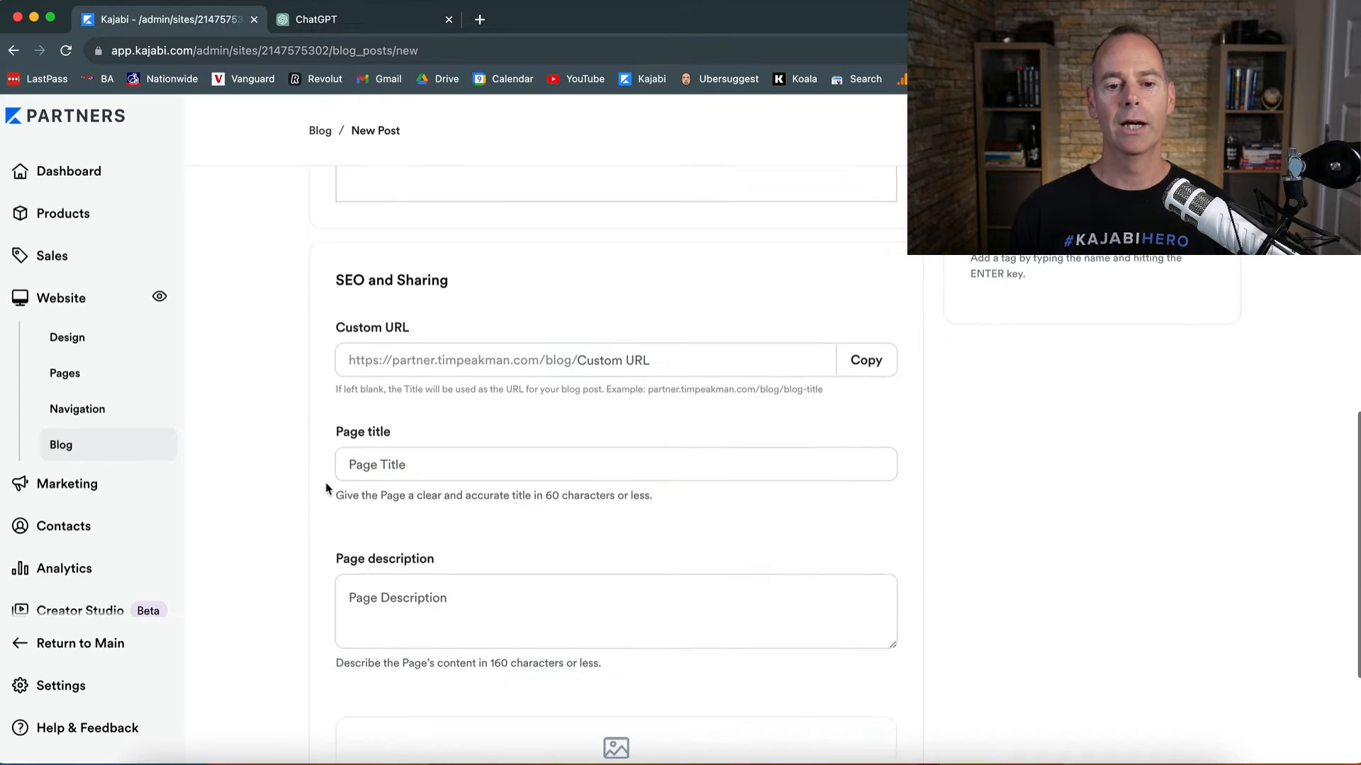
scroll(978, 380, up, 10)
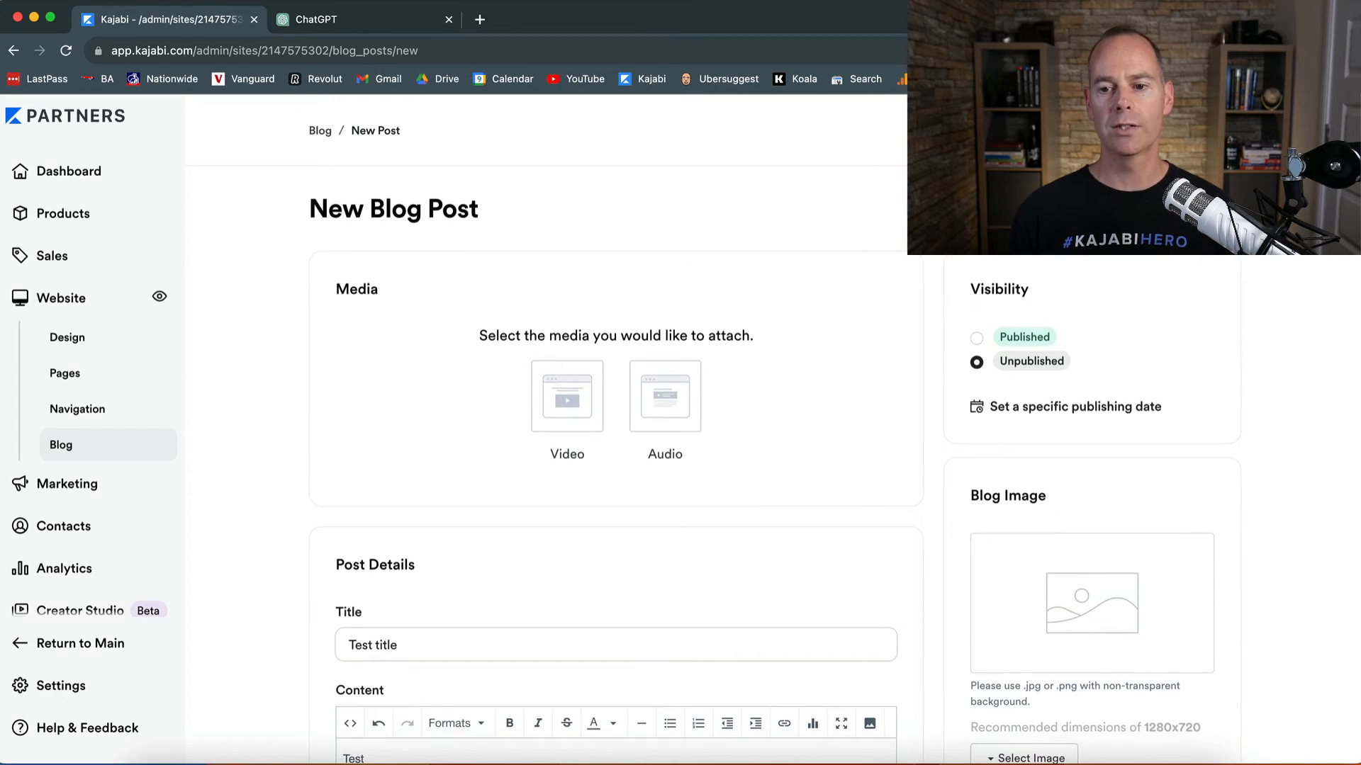
click(1210, 130)
- Review the saved post's custom URL, SEO and sharing fields, publishing date calendar and blog image options
scroll(304, 533, down, 4)
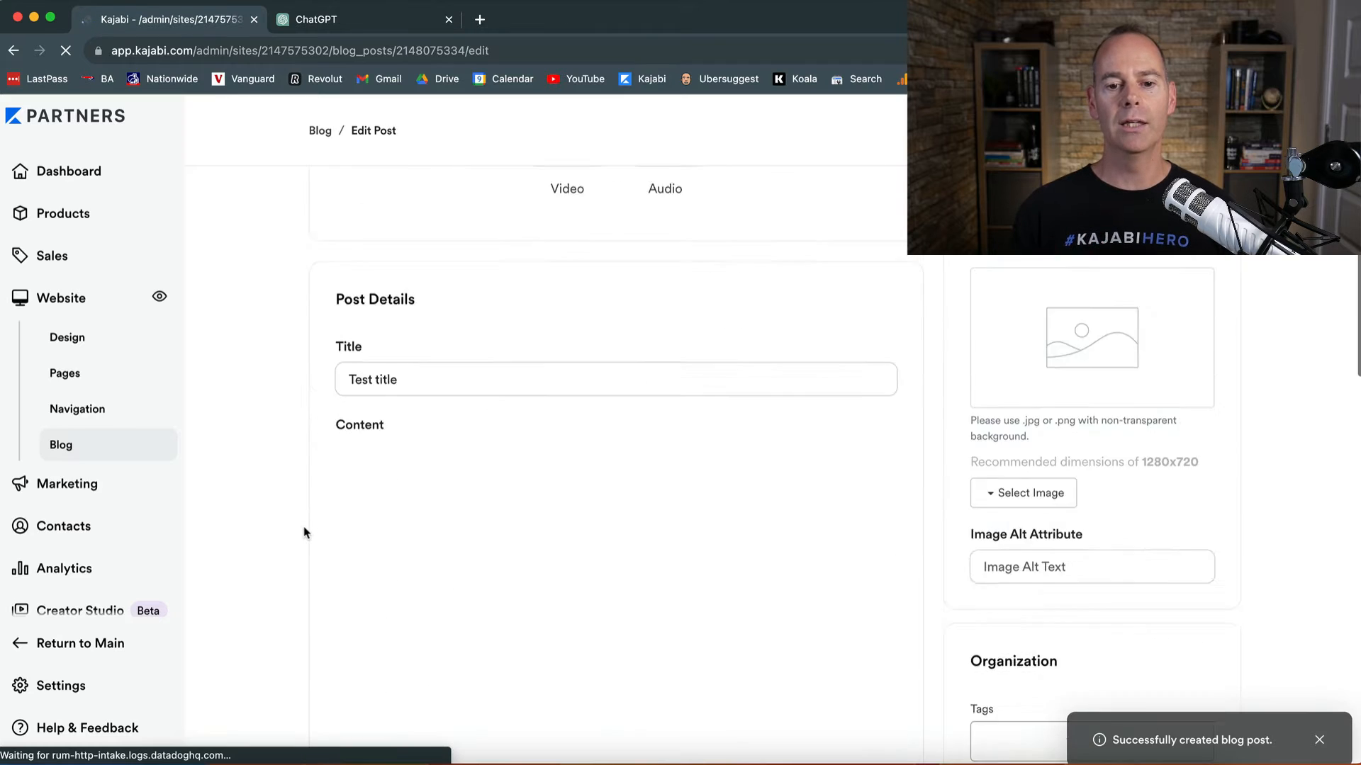
scroll(304, 533, down, 7)
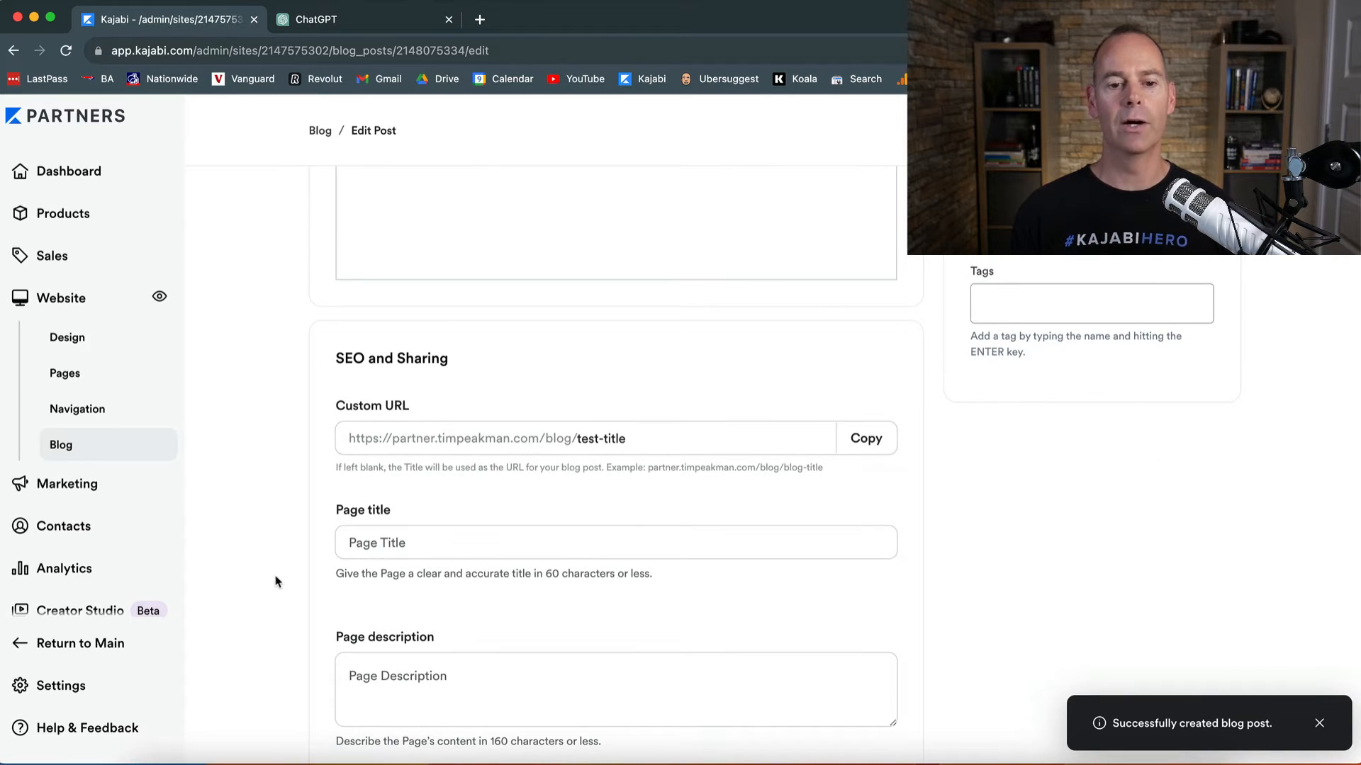
scroll(276, 582, down, 5)
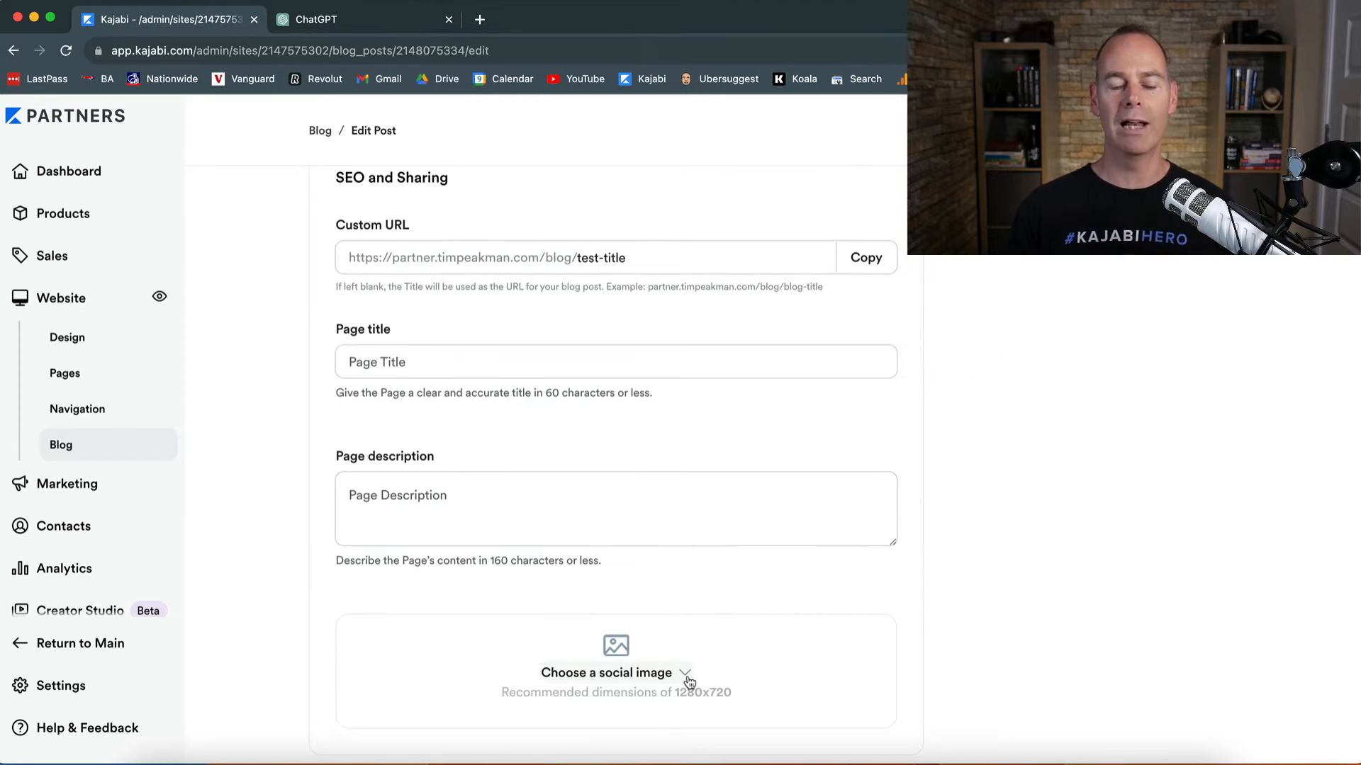
scroll(737, 674, down, 3)
scroll(788, 671, up, 15)
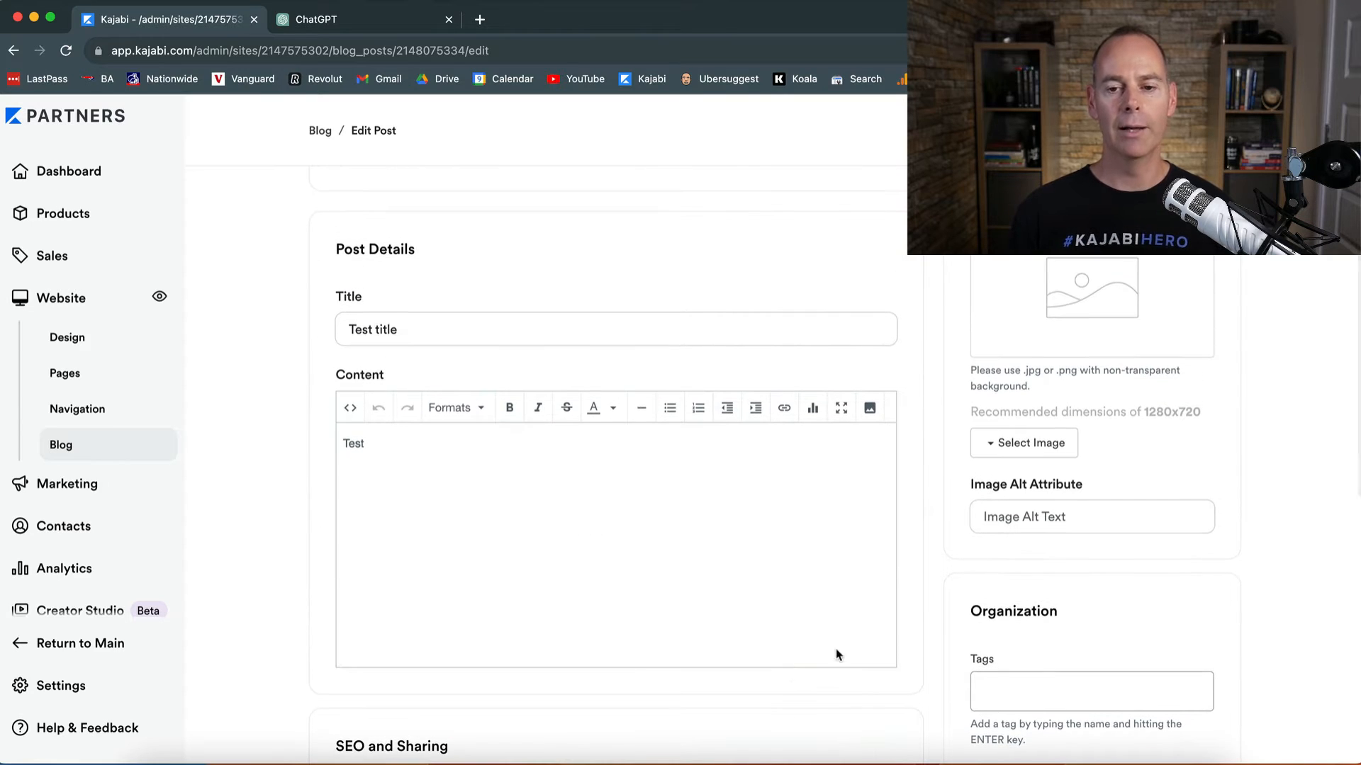
scroll(829, 652, up, 5)
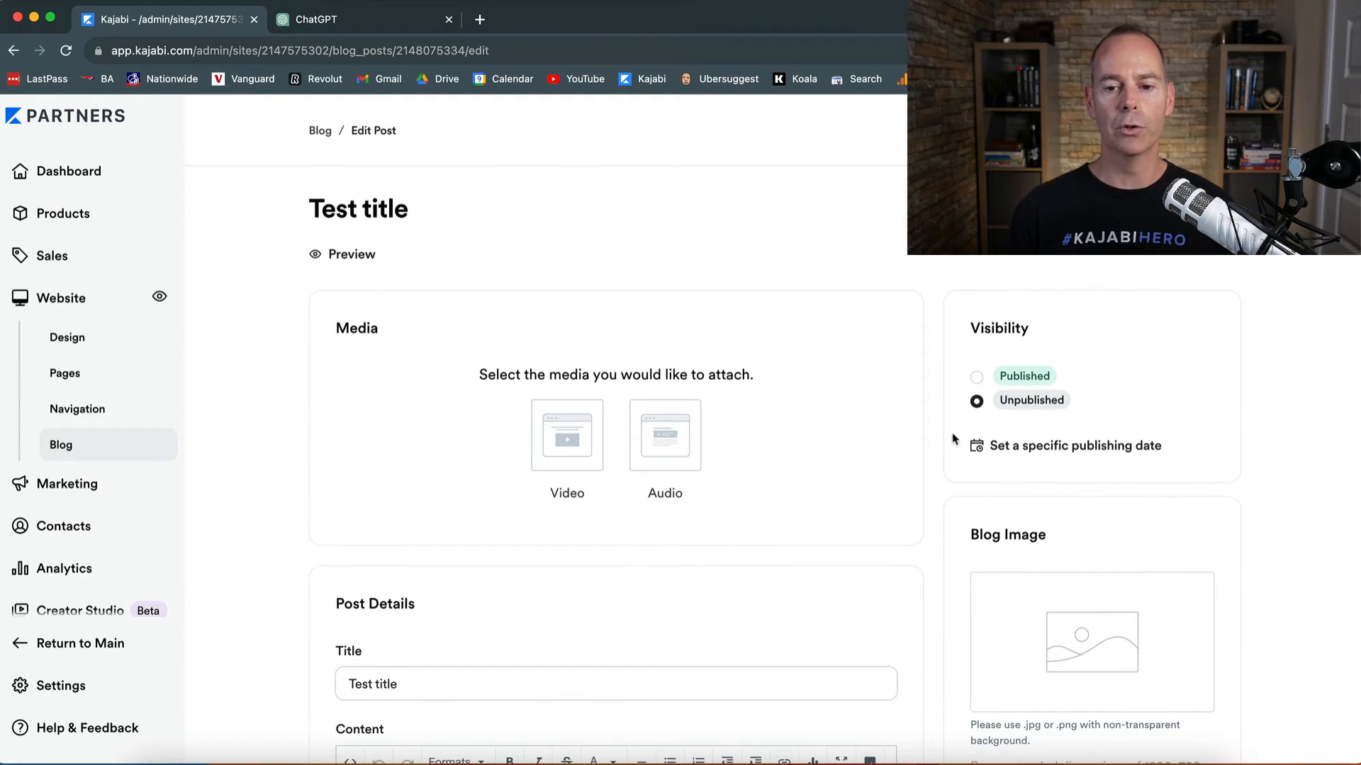
click(1002, 449)
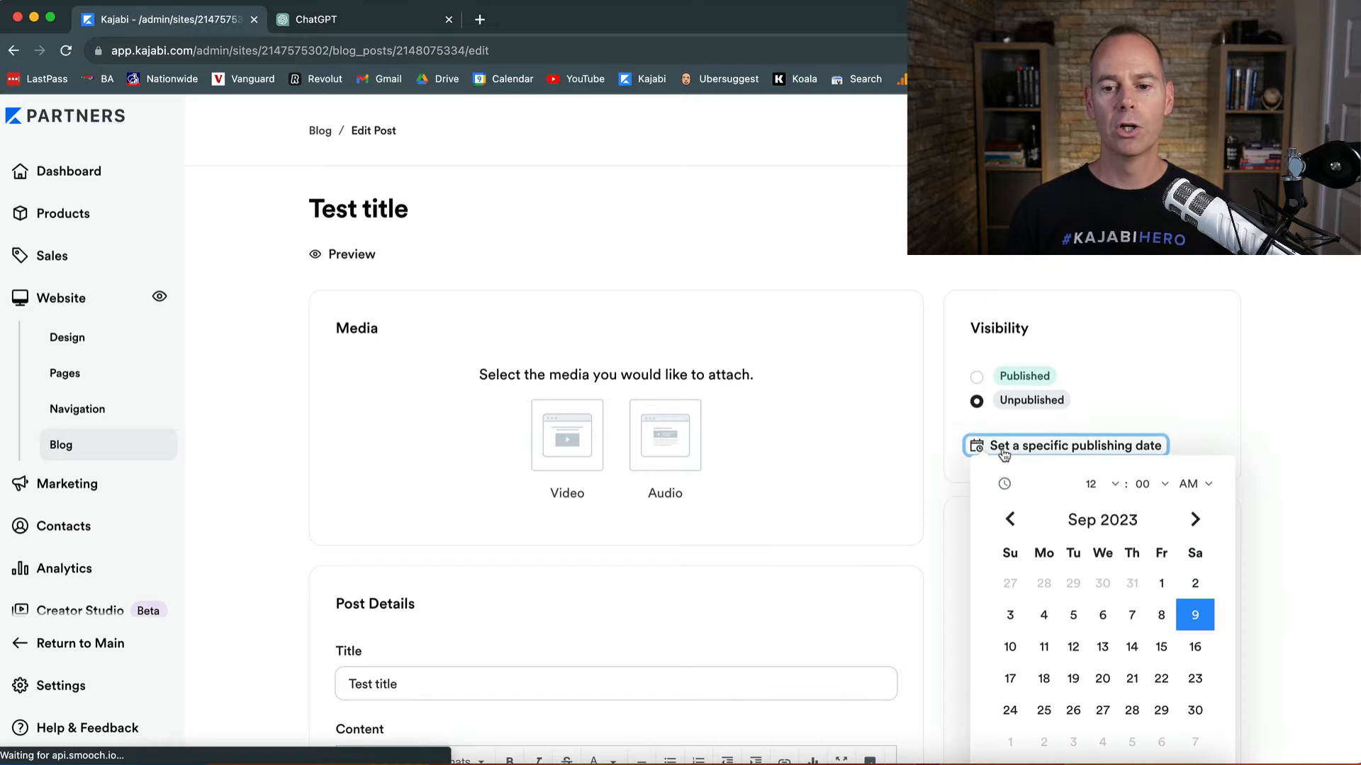
click(1242, 414)
scroll(933, 554, down, 5)
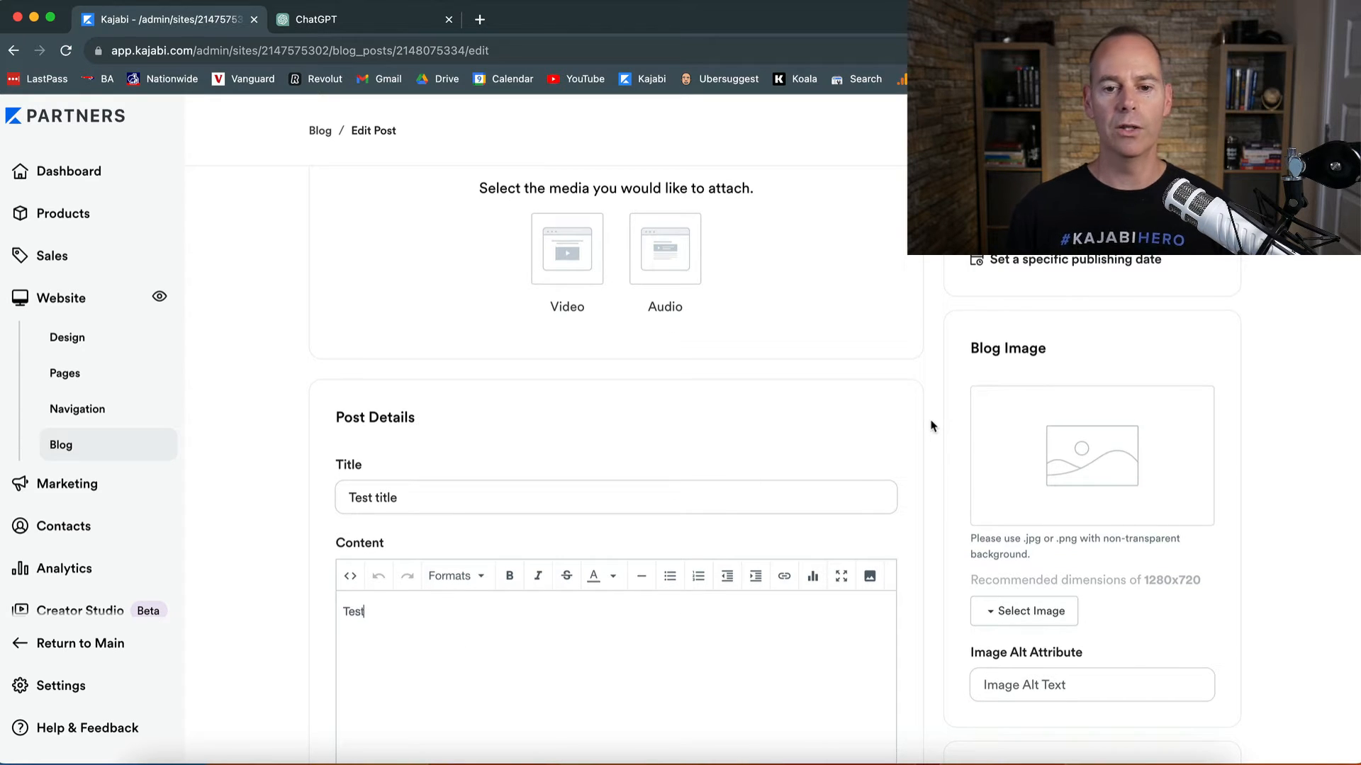
scroll(930, 426, up, 5)
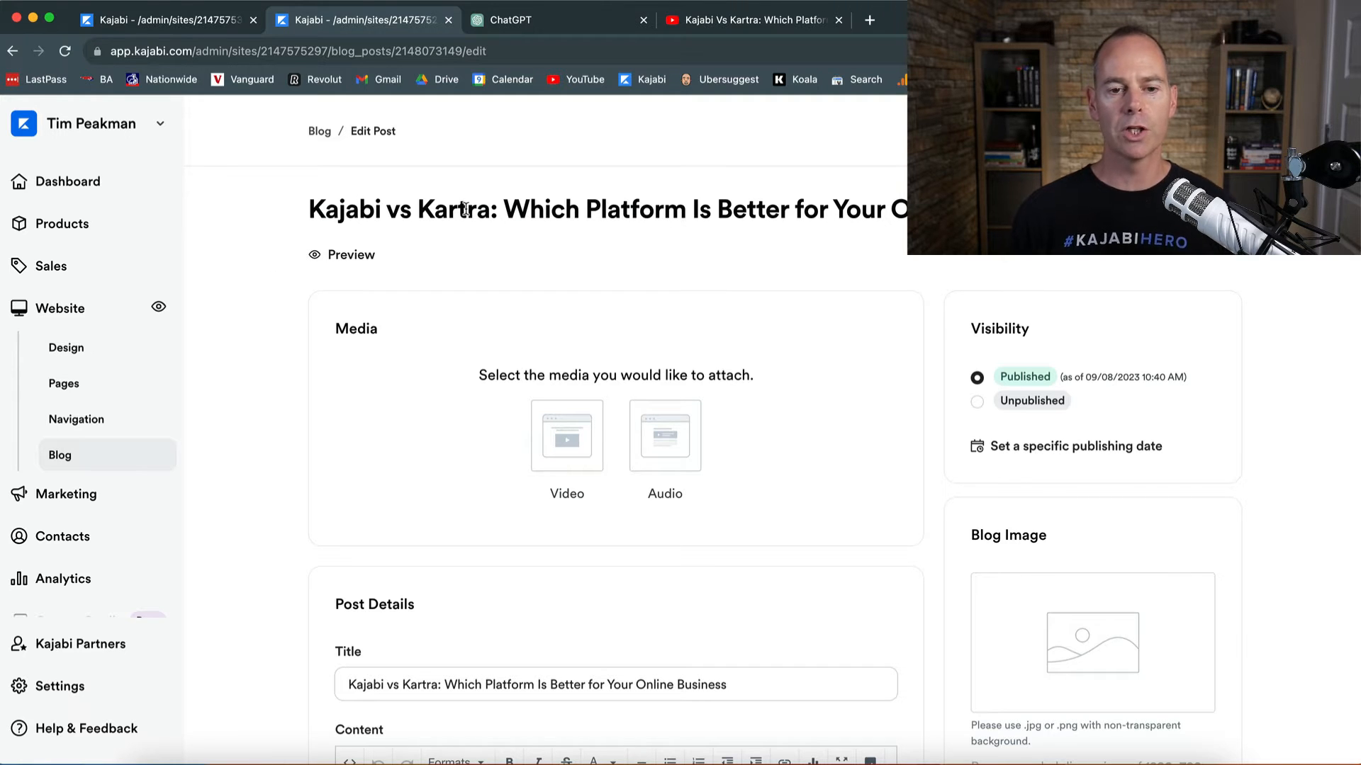
- Examine the Kajabi vs Kartra post's embedded video, tags and SEO section, and select its full title
scroll(268, 480, down, 4)
scroll(268, 479, down, 2)
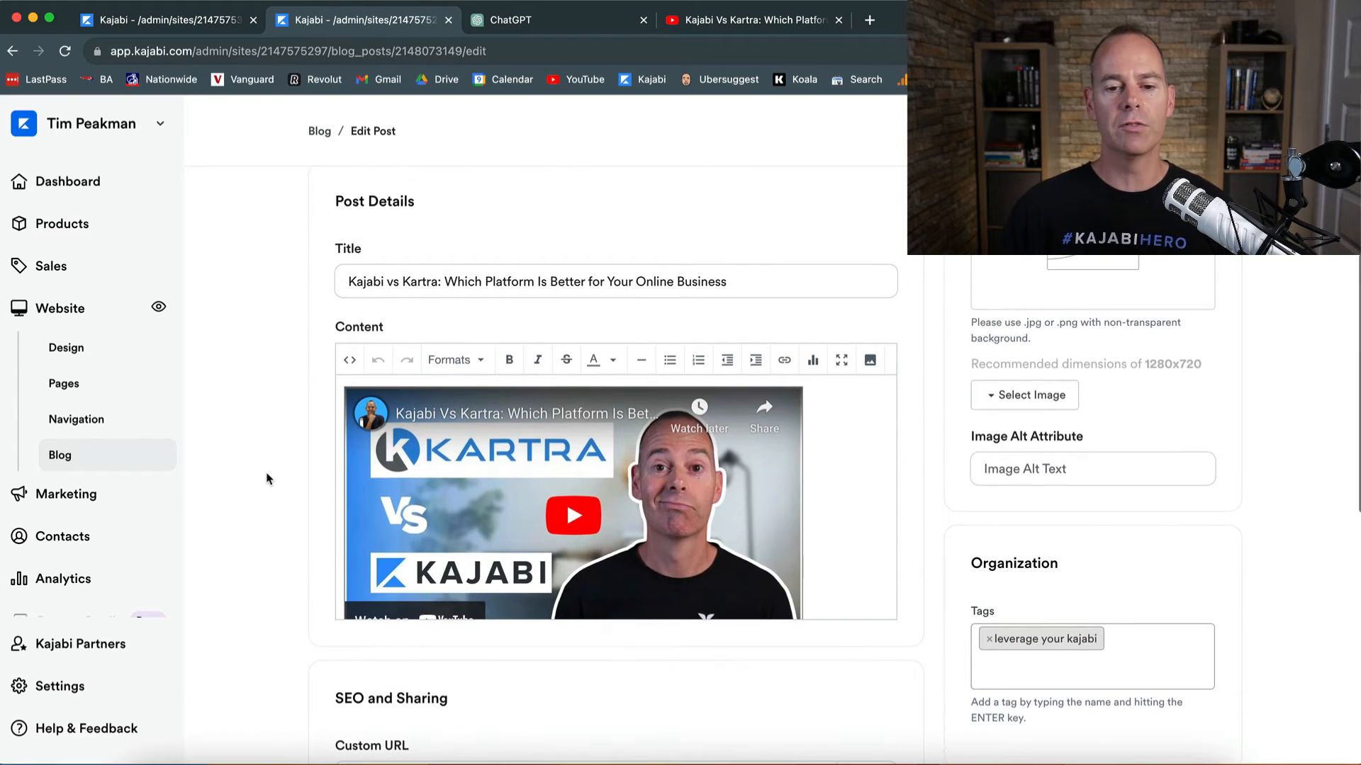
scroll(383, 466, down, 4)
scroll(383, 466, up, 4)
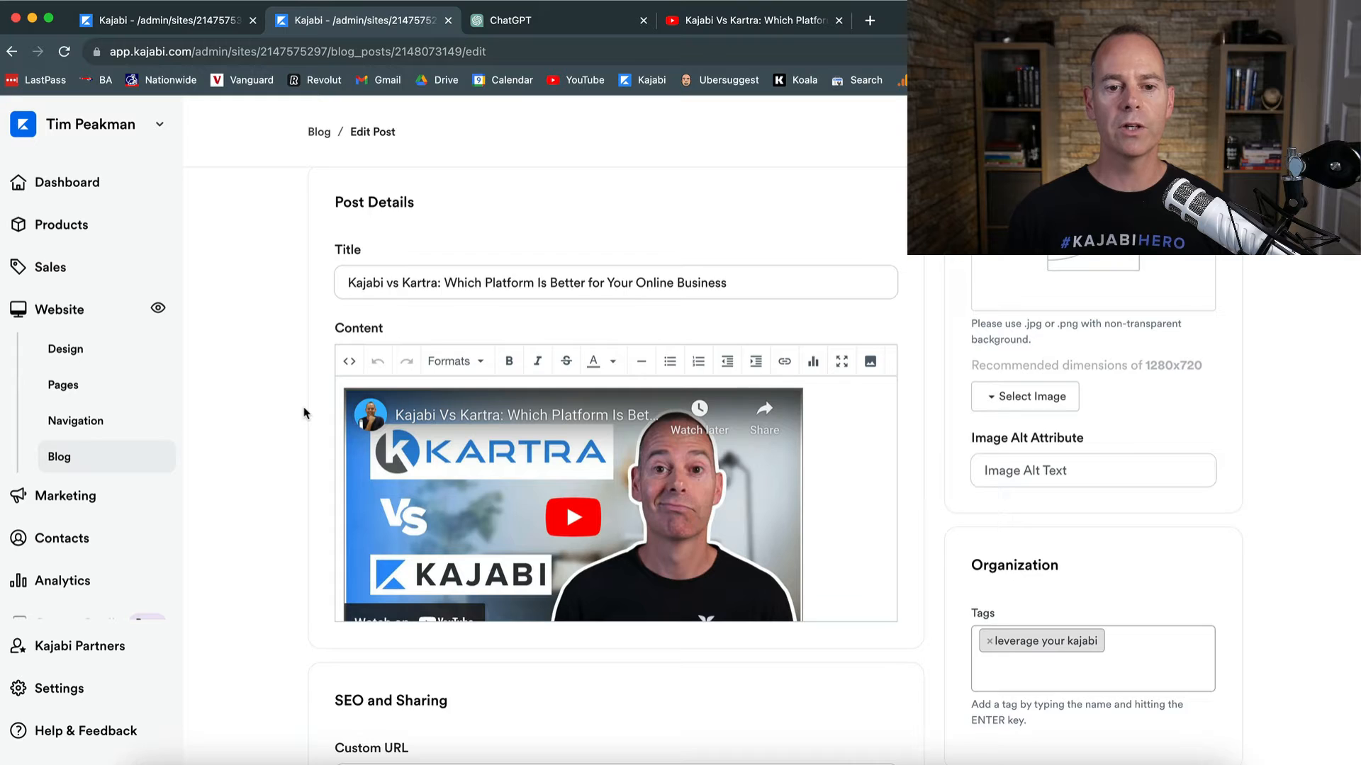
scroll(304, 412, up, 1)
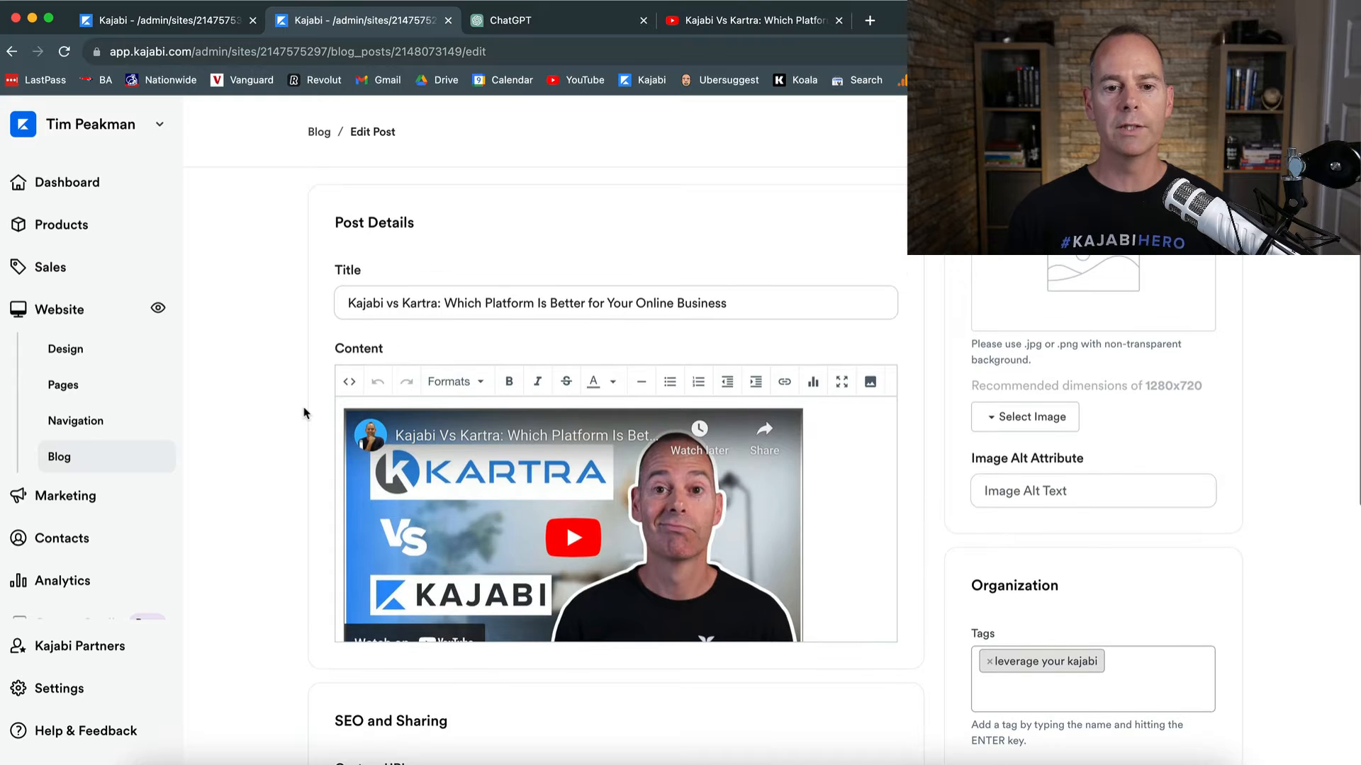
triple_click(410, 315)
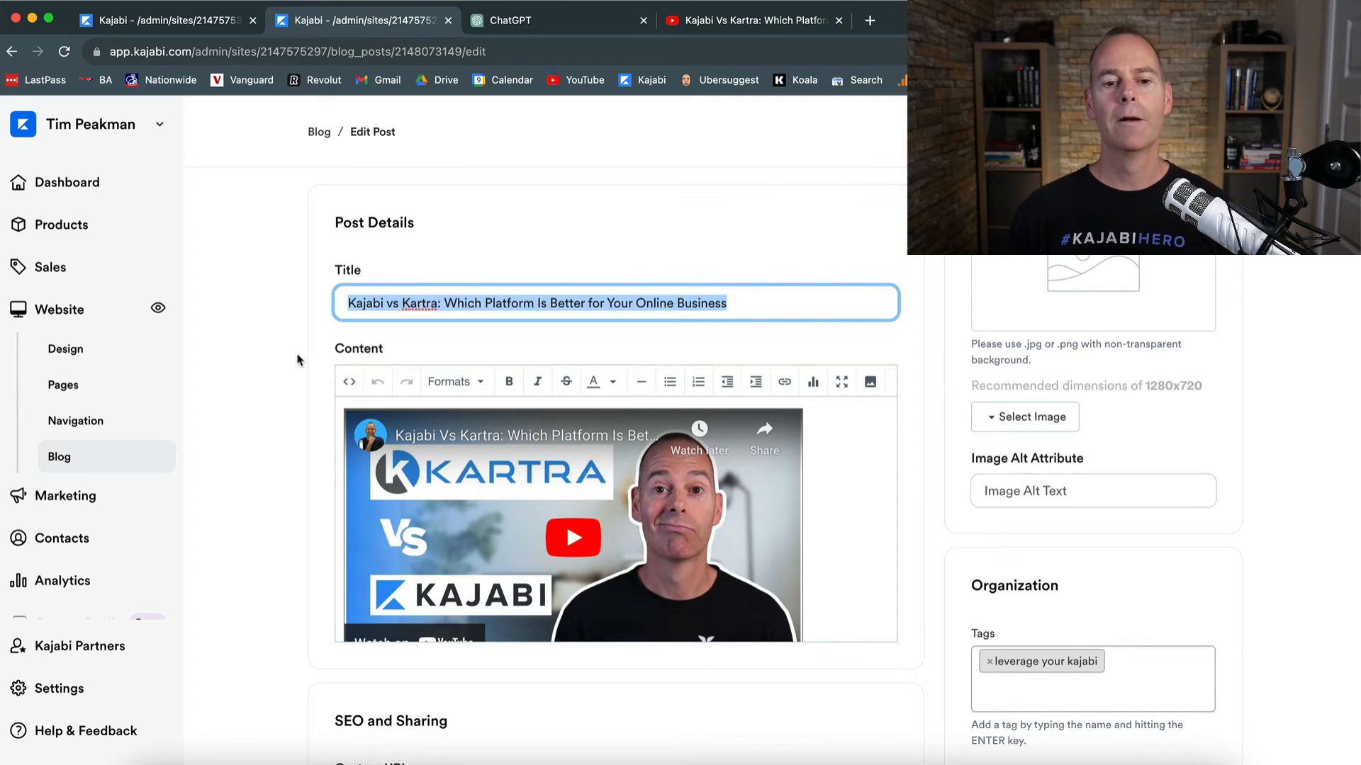
- Inspect the video embed code in the source code of the Kajabi vs Kartra post's content, leaving it unedited
click(316, 343)
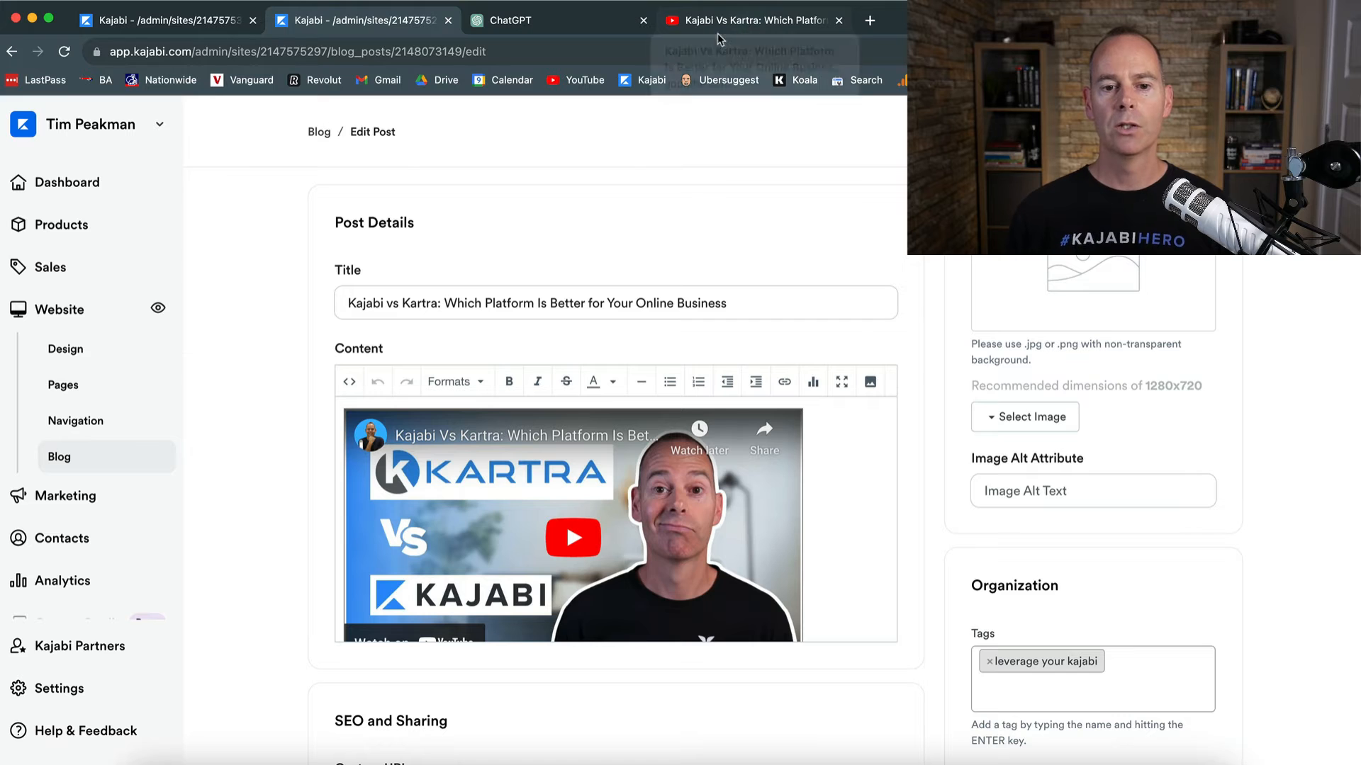
click(349, 382)
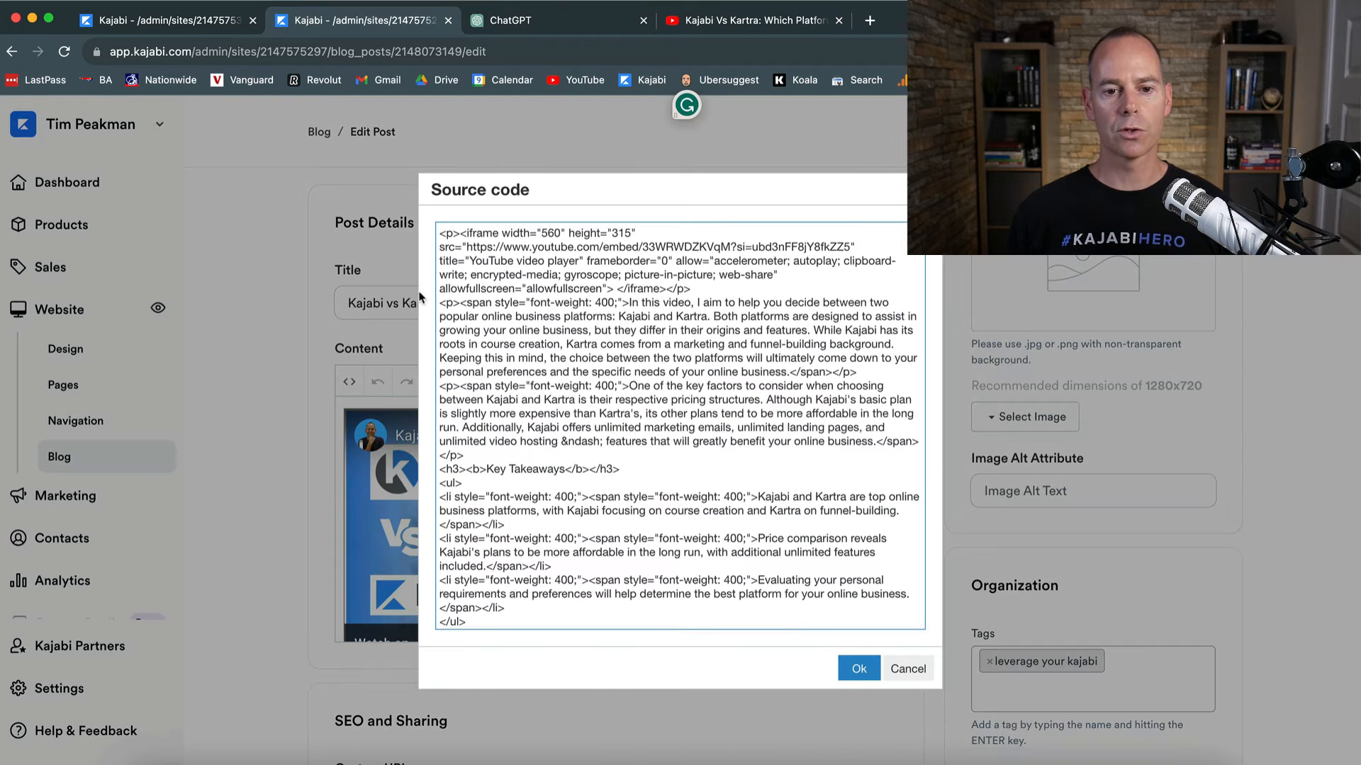
click(926, 189)
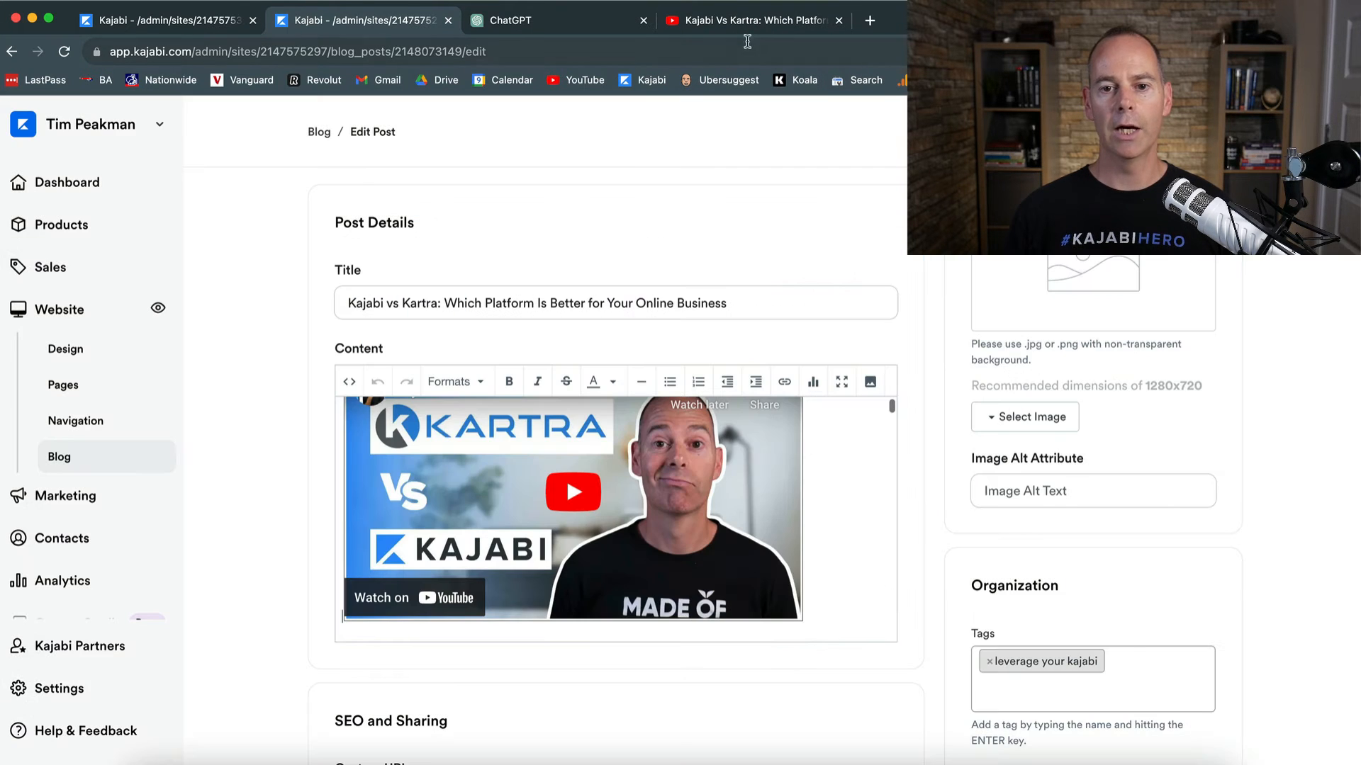
- Switch to YouTube and copy the iframe embed code of the Kajabi Vs Kartra video from its sharing options
click(731, 26)
scroll(627, 371, down, 1)
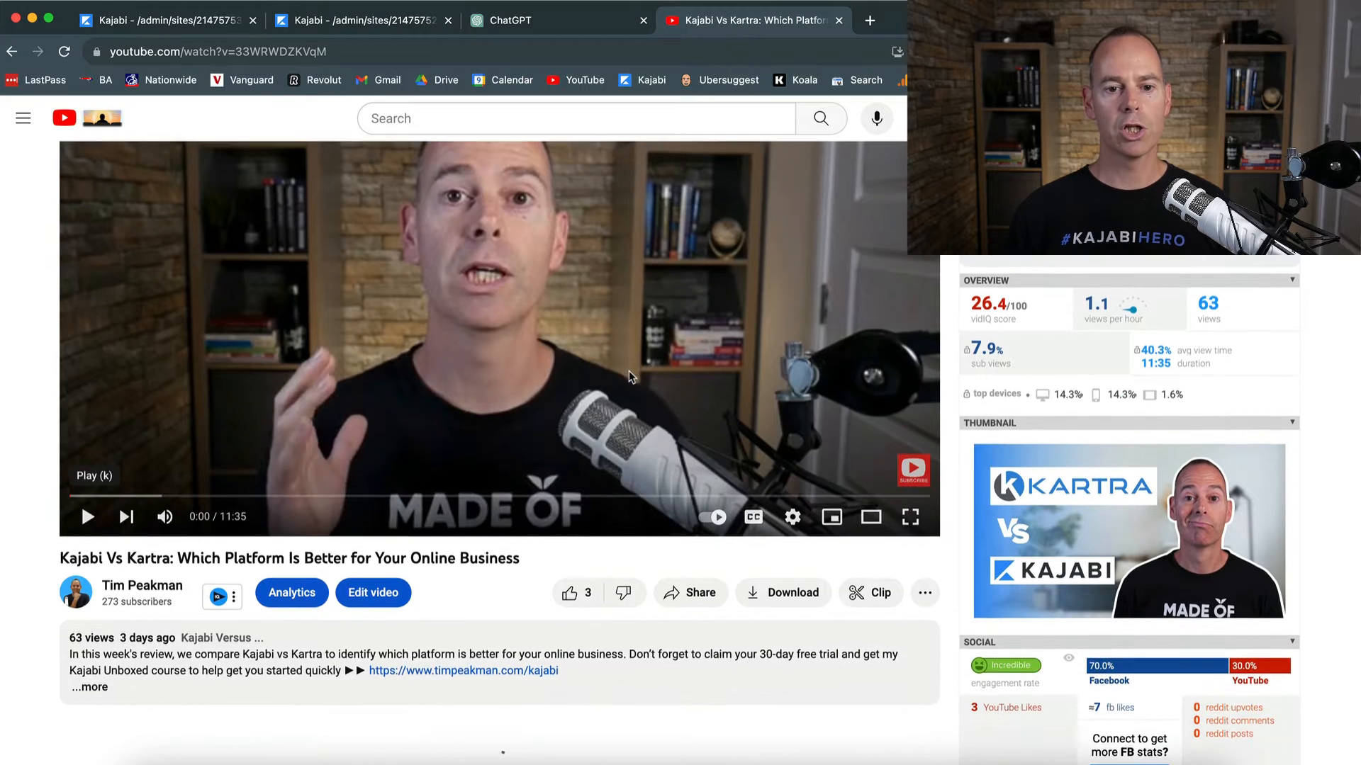
click(689, 682)
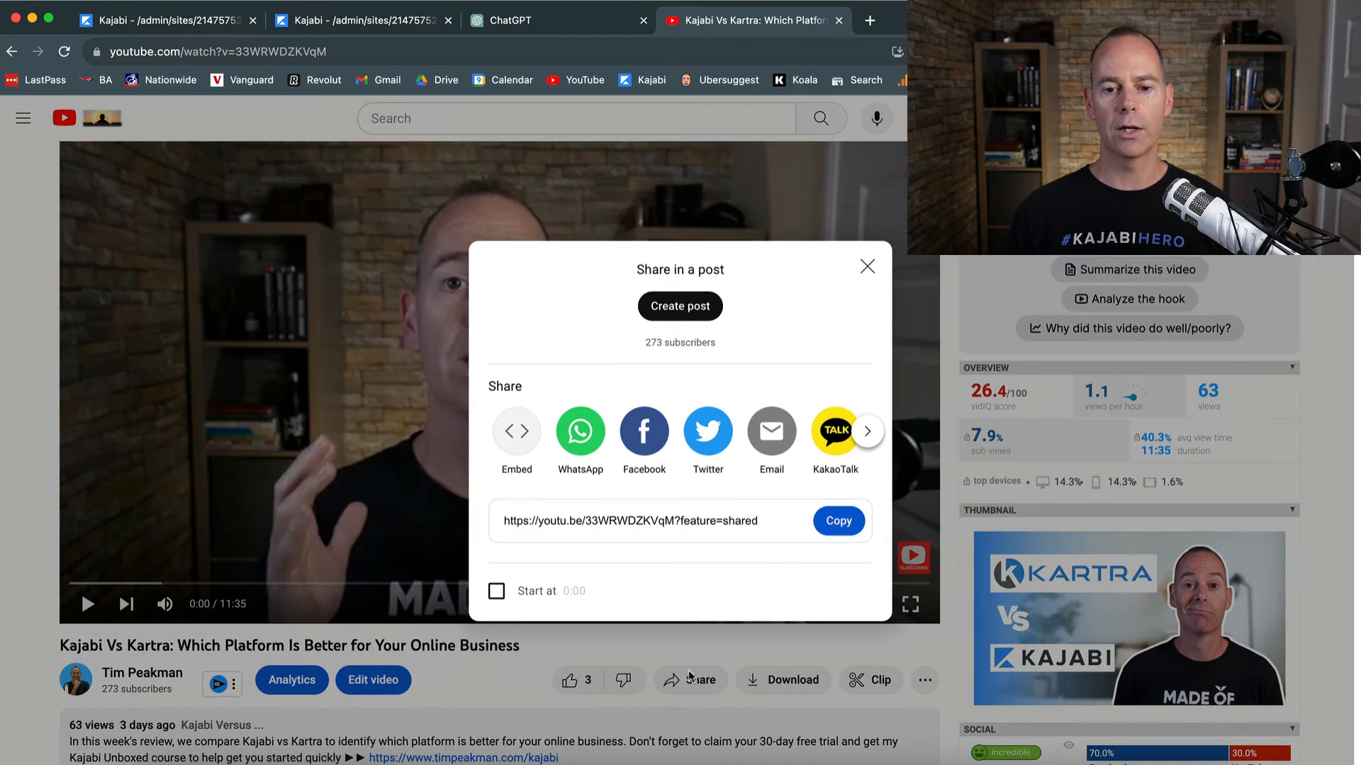
click(516, 434)
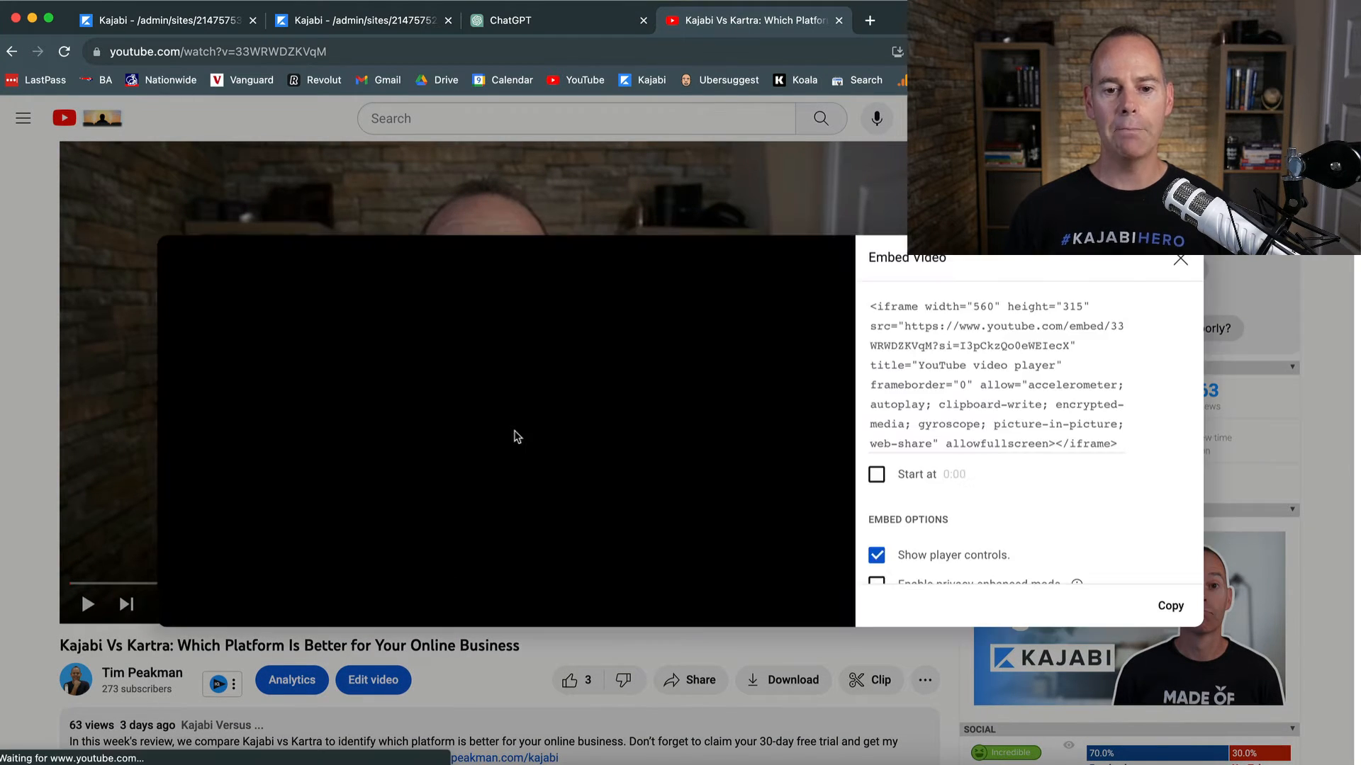
click(1169, 608)
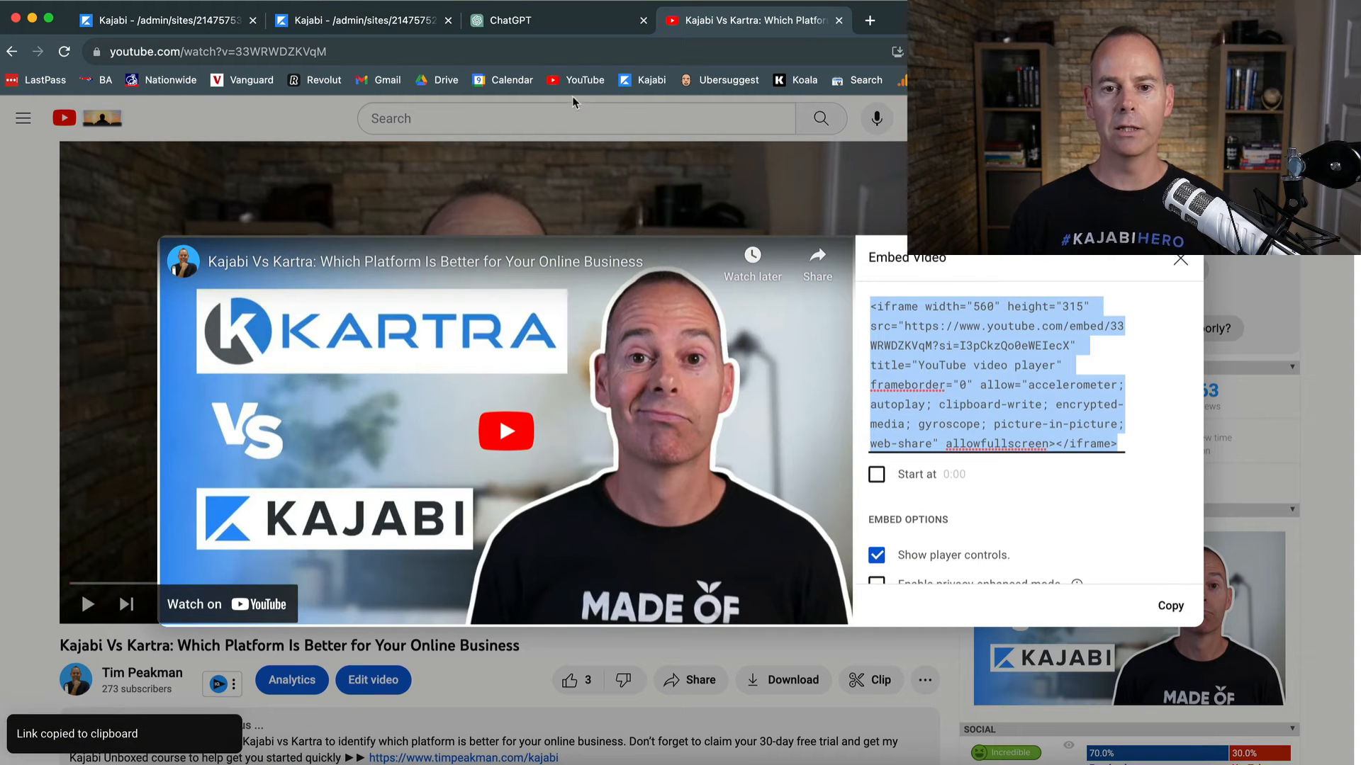
- Switch back to the Kajabi vs Kartra post in Kajabi and read through its content from the embedded video to the pricing sections
click(317, 29)
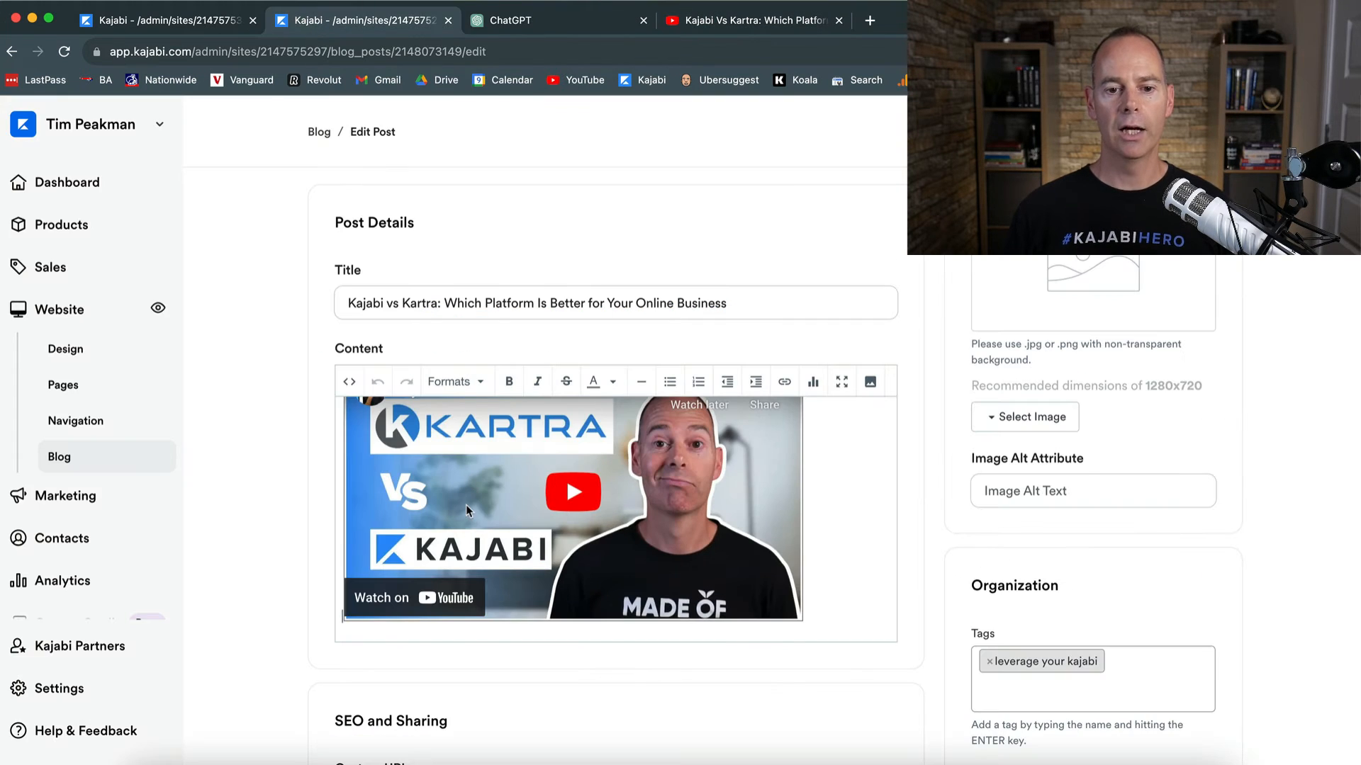
scroll(466, 504, down, 2)
scroll(465, 504, up, 3)
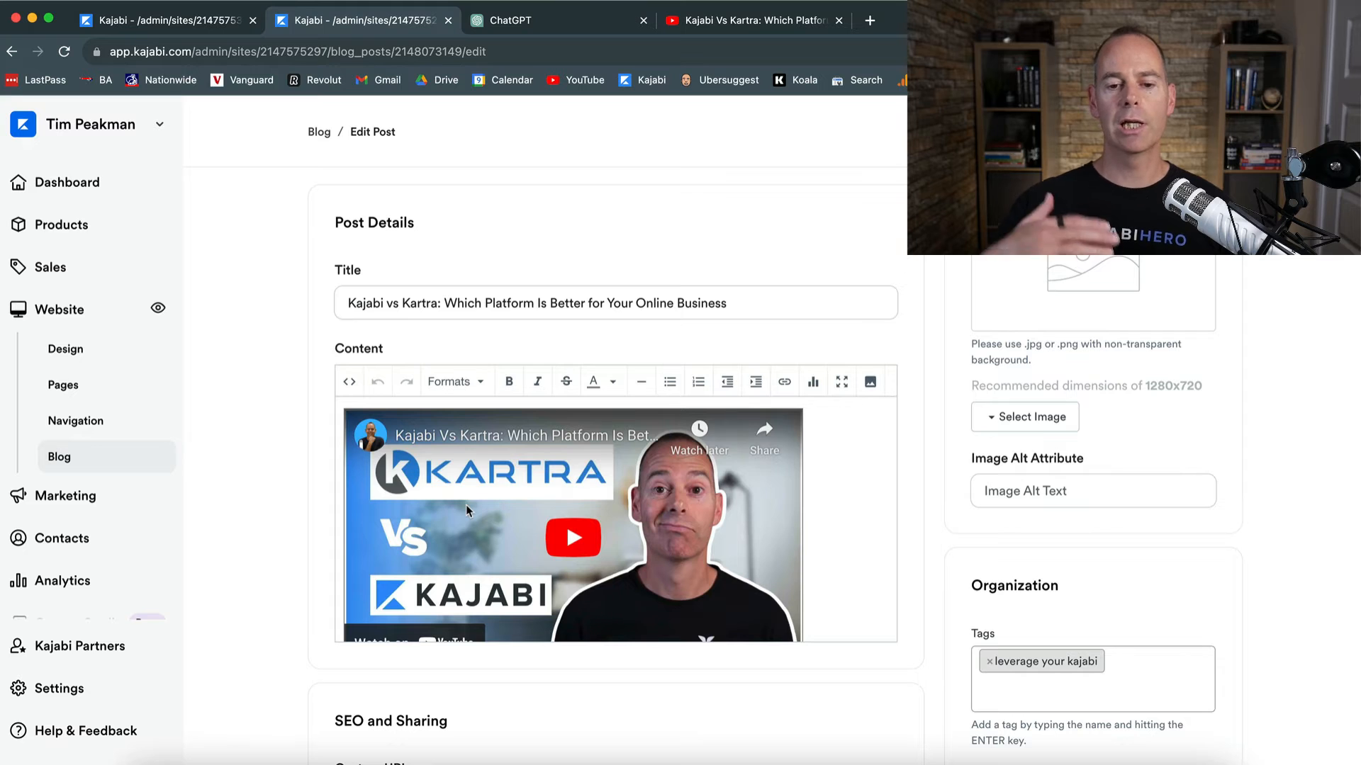
scroll(465, 505, down, 1)
scroll(466, 505, down, 5)
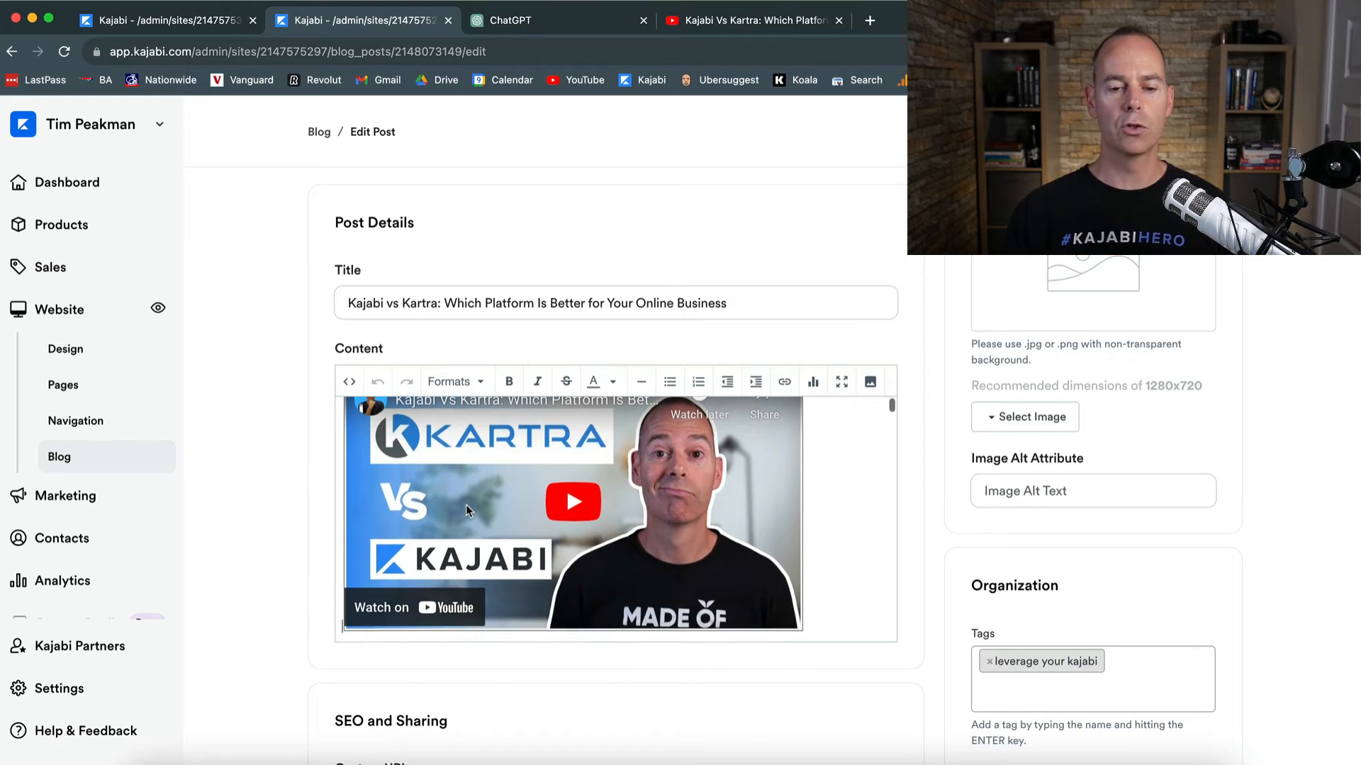
scroll(428, 513, down, 3)
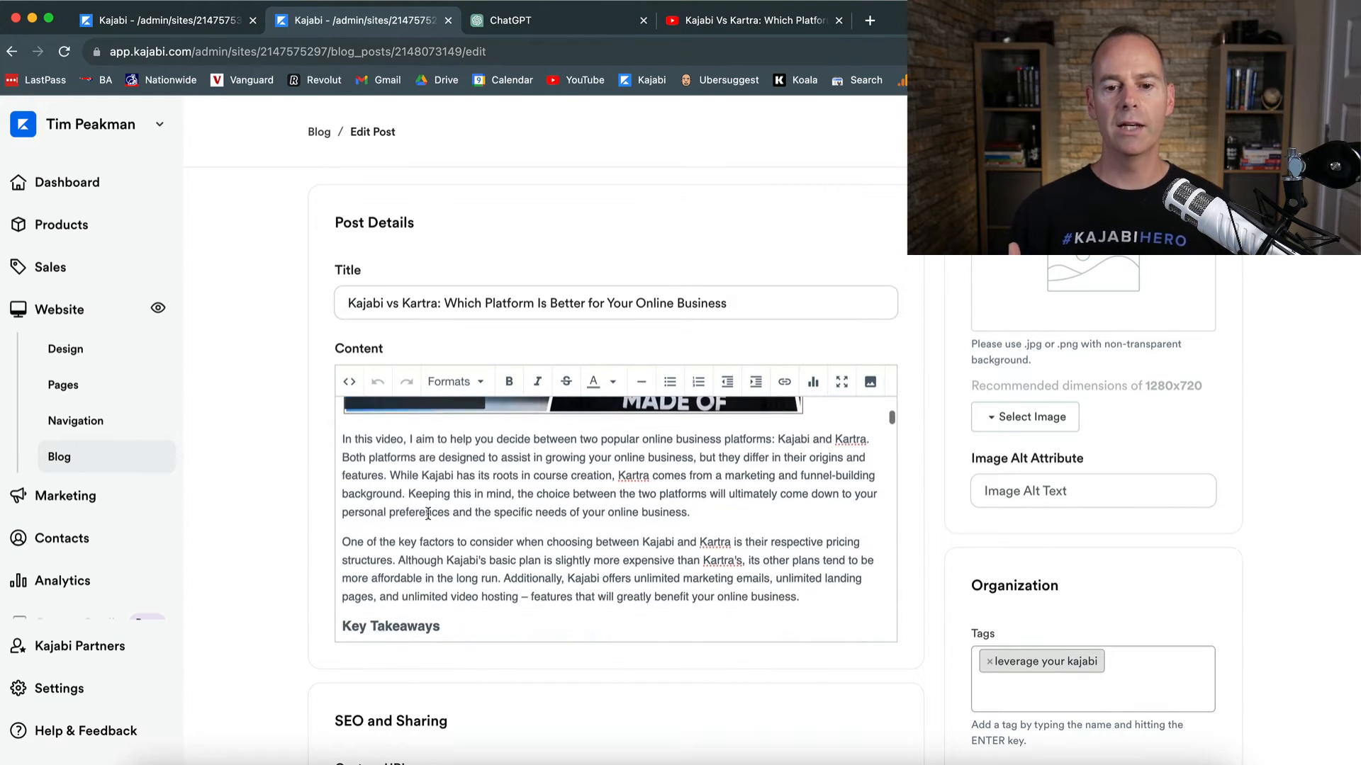
scroll(428, 513, down, 15)
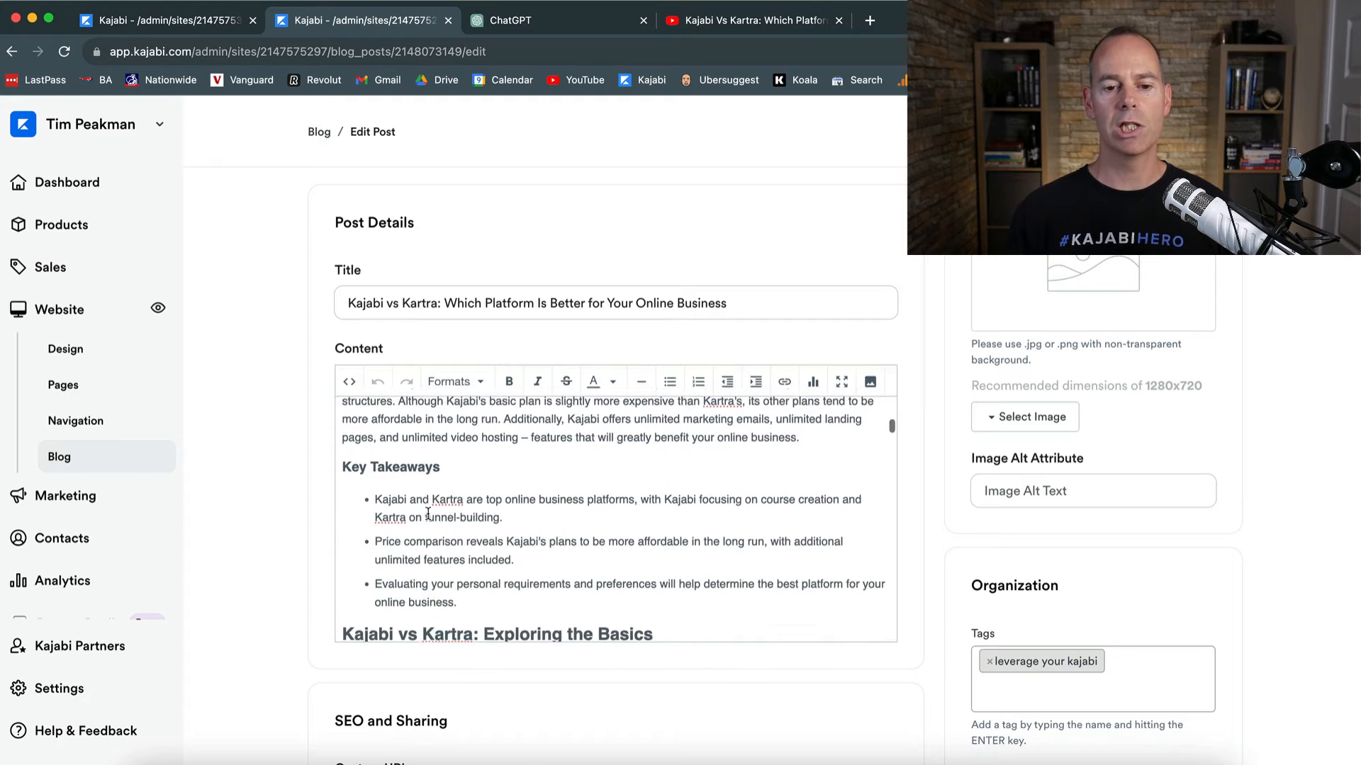
scroll(428, 513, down, 15)
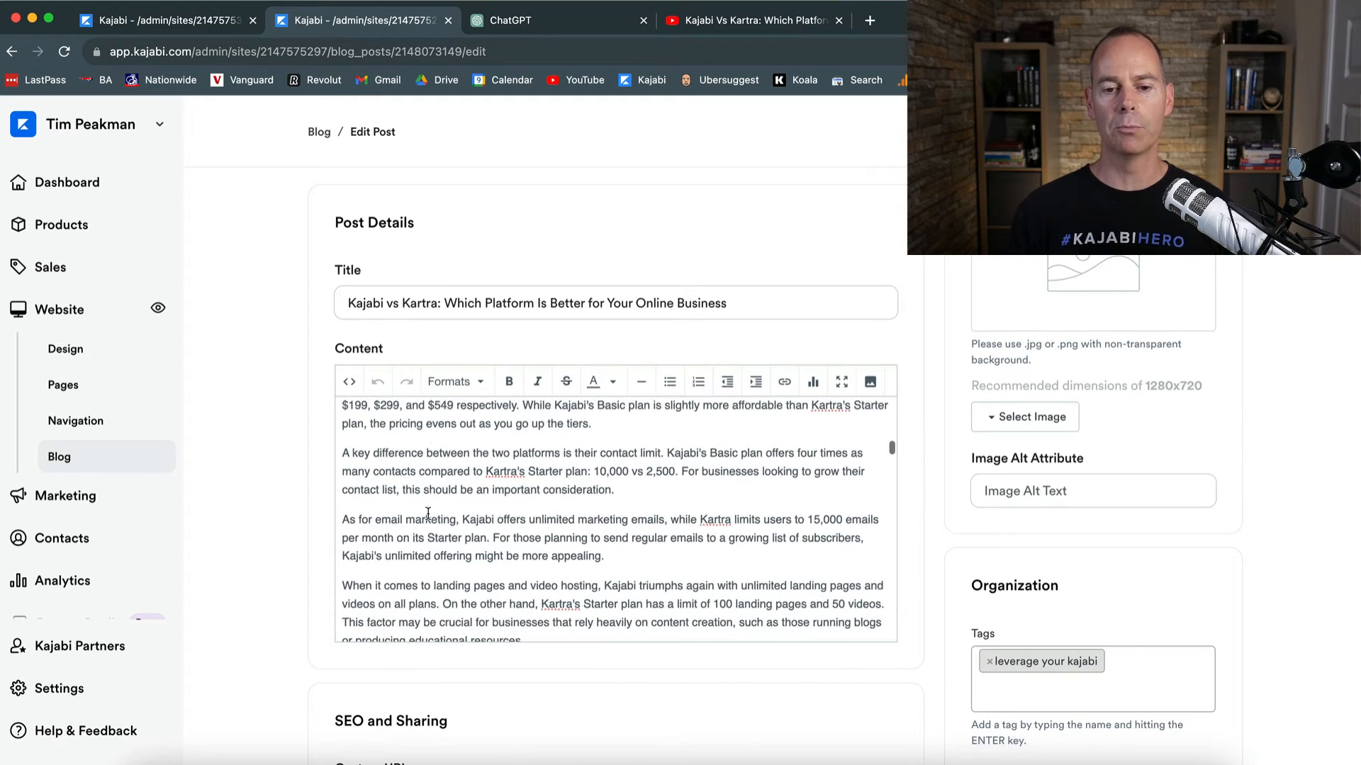
scroll(428, 513, down, 10)
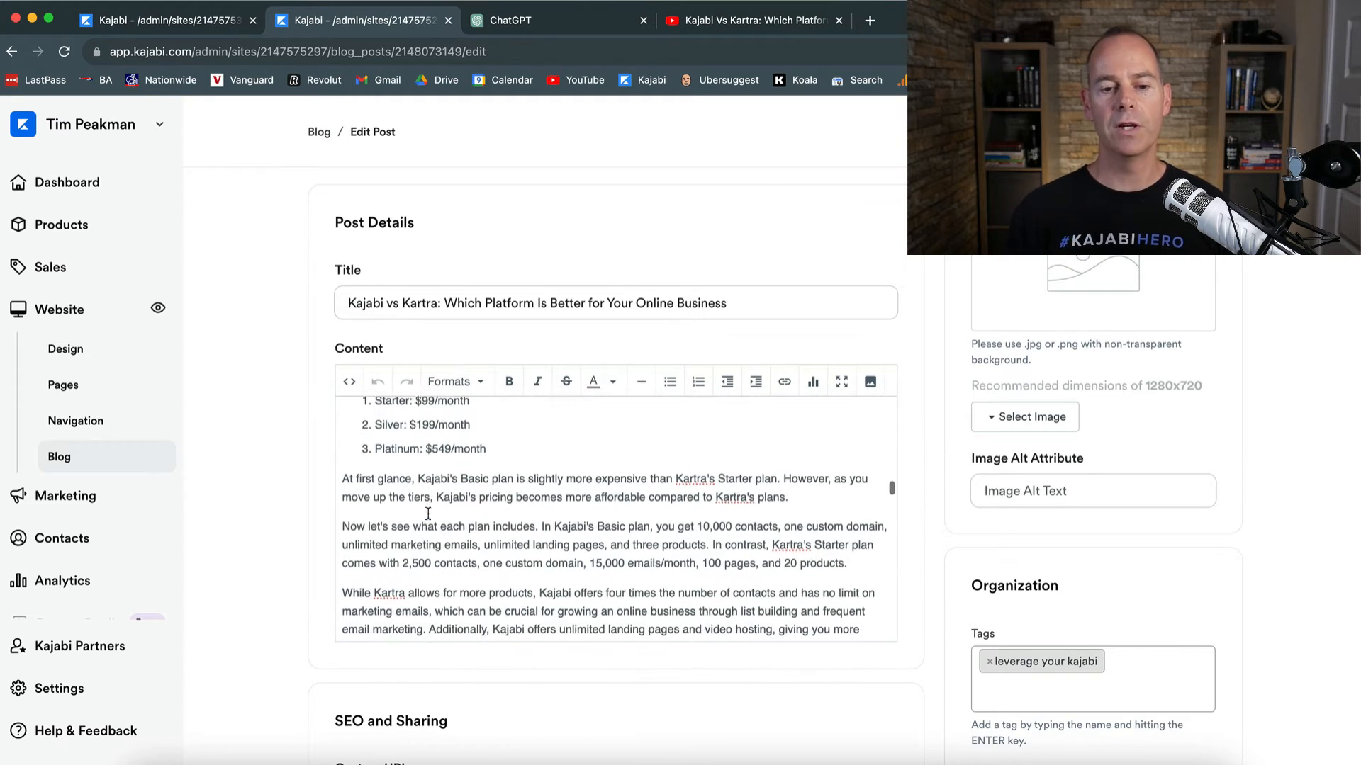
- Review the post's SEO and sharing settings: custom URL, page title, page description and sharing image
scroll(326, 506, down, 6)
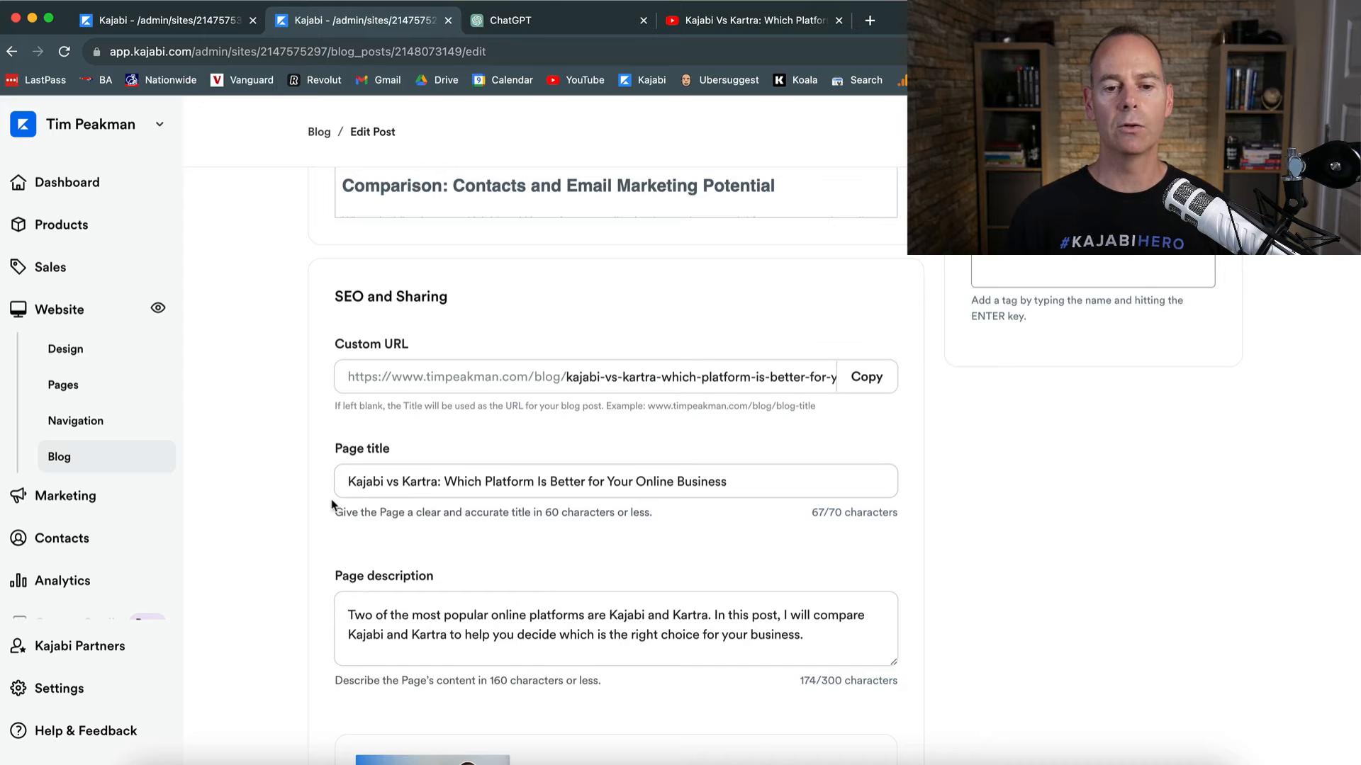
scroll(325, 524, down, 1)
scroll(316, 550, down, 1)
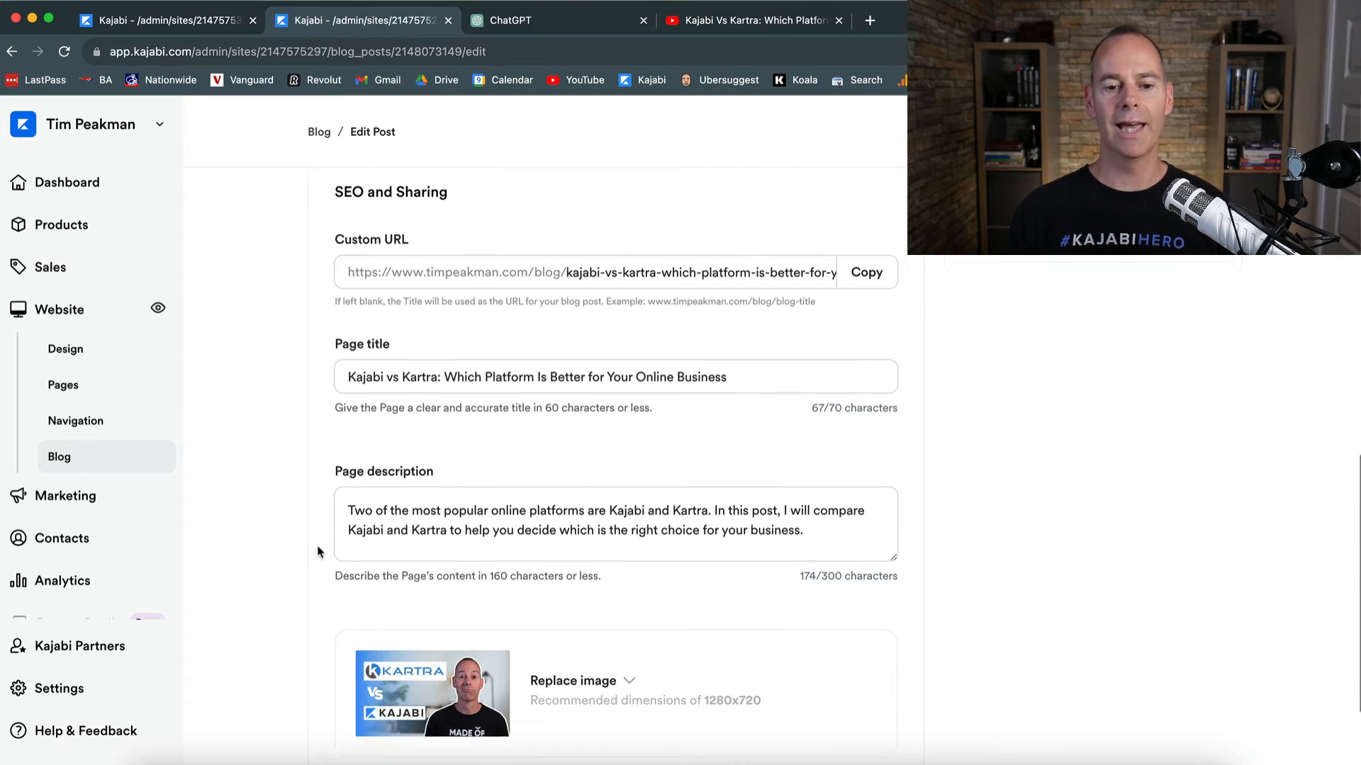
scroll(317, 552, down, 1)
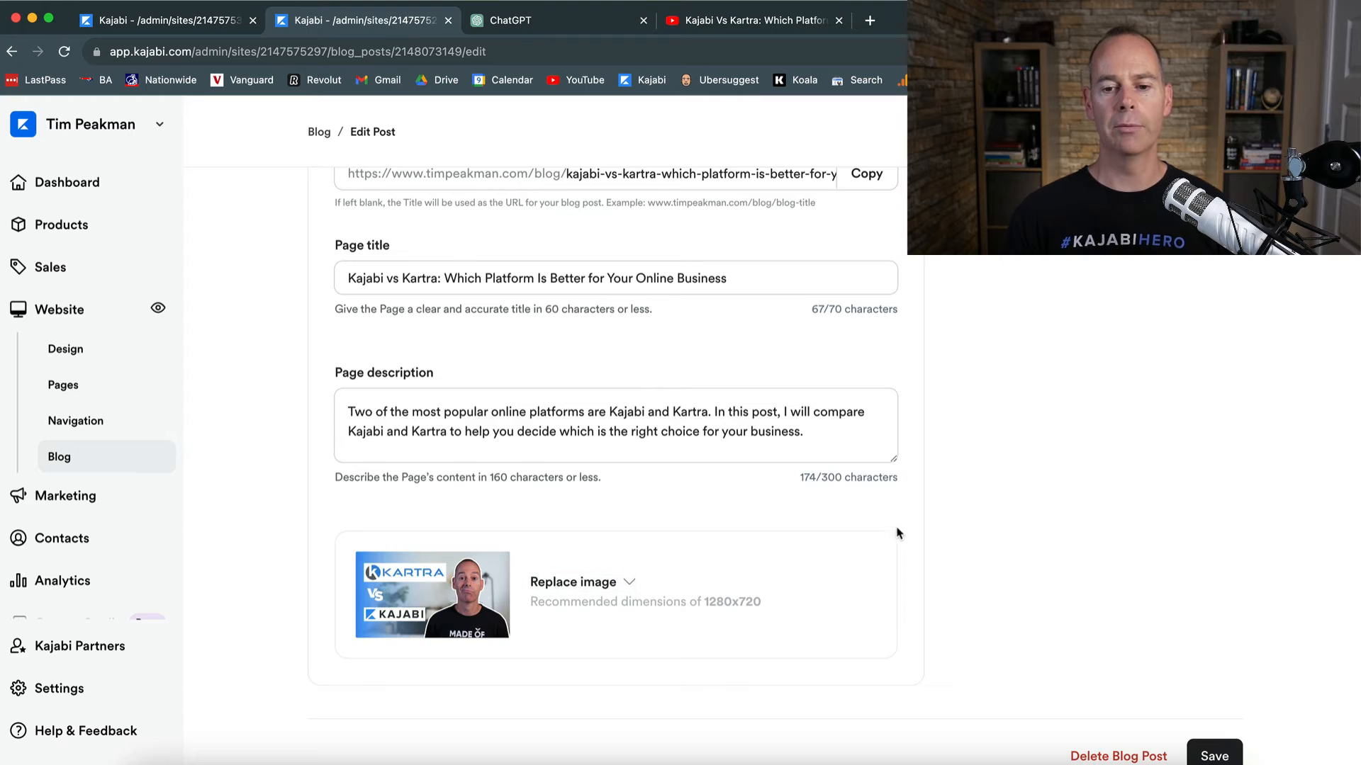
scroll(891, 538, up, 10)
scroll(919, 603, down, 2)
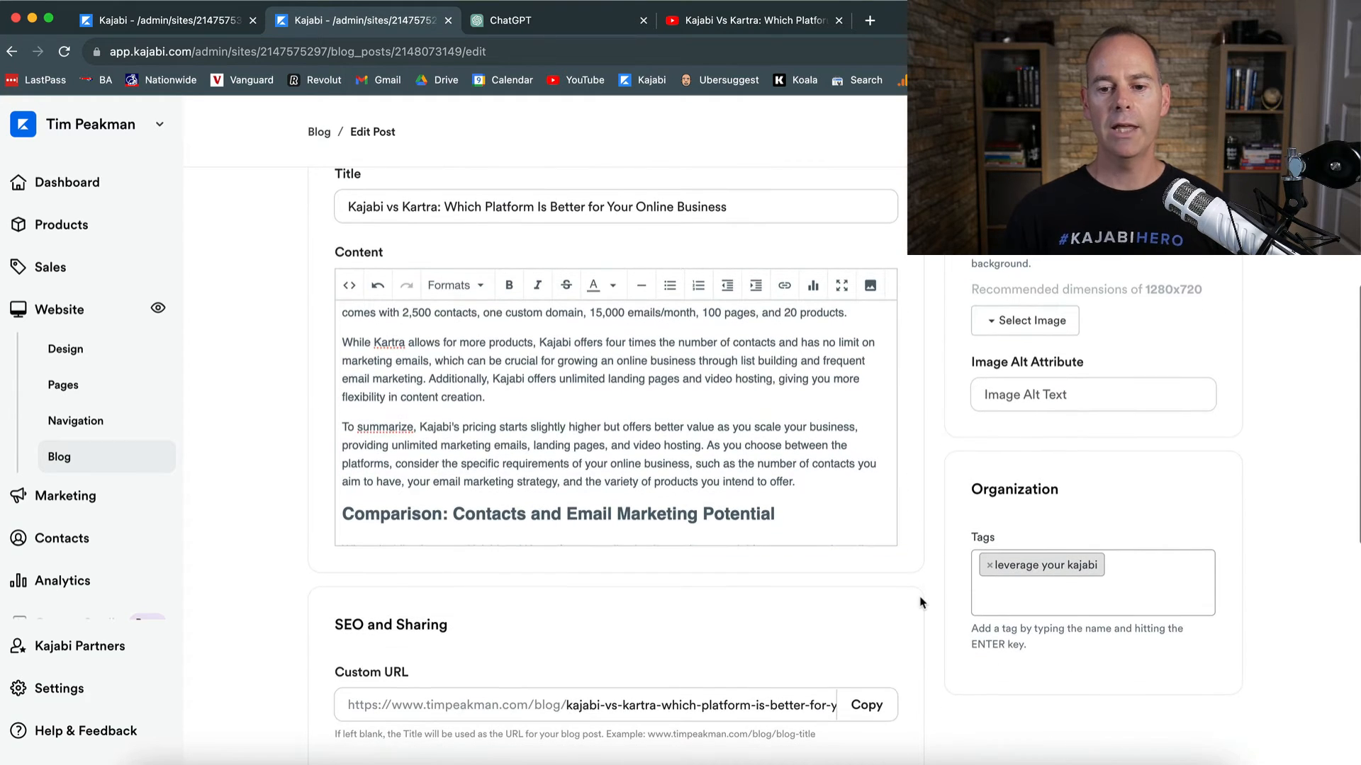
- Look over the list of available tags for the post and its visibility settings
click(1156, 572)
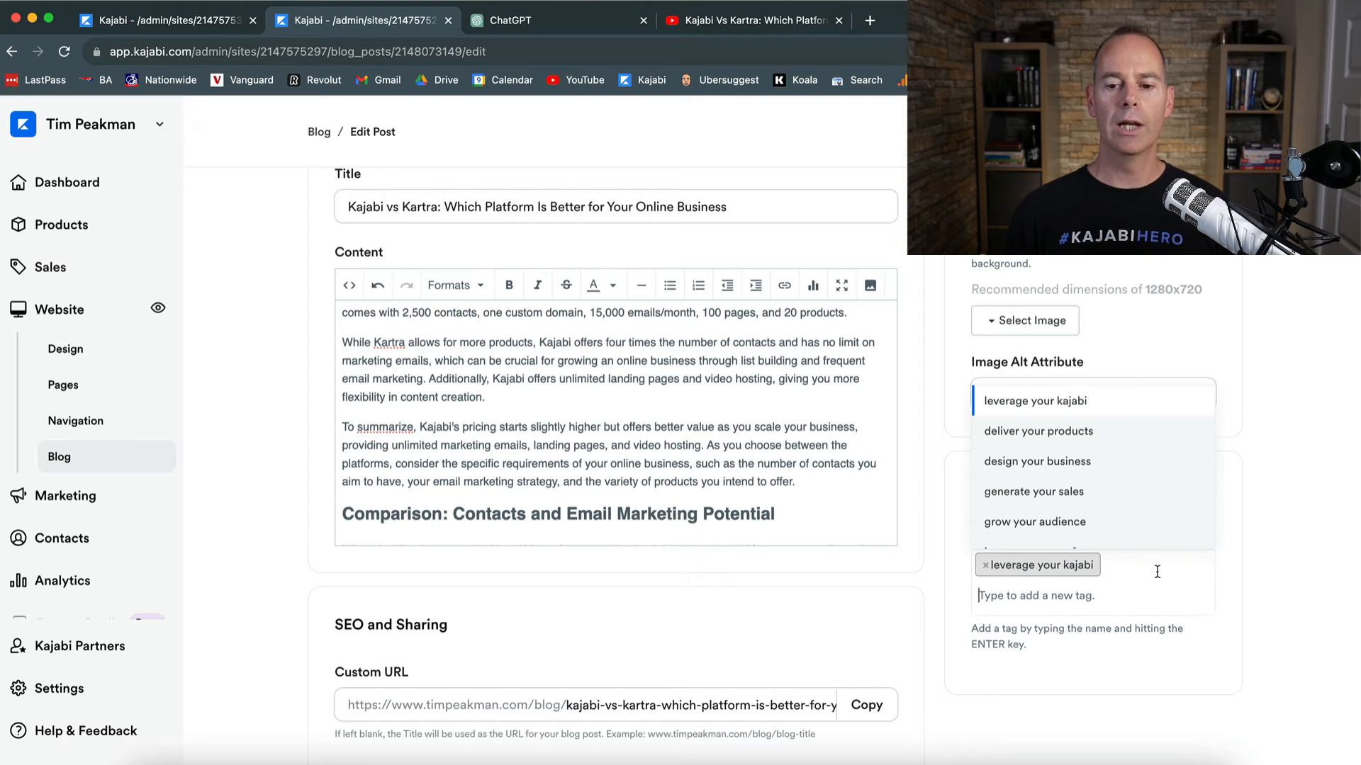
click(957, 564)
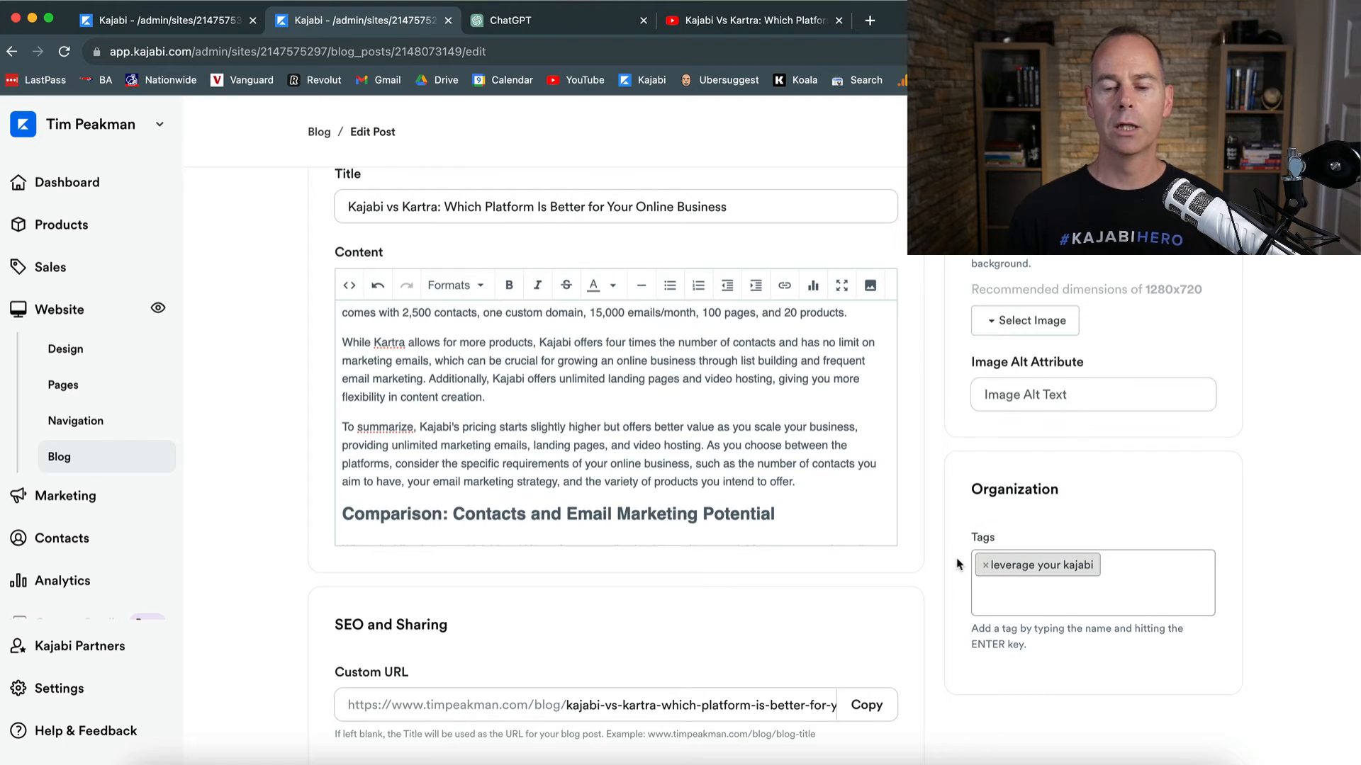
scroll(957, 565, up, 3)
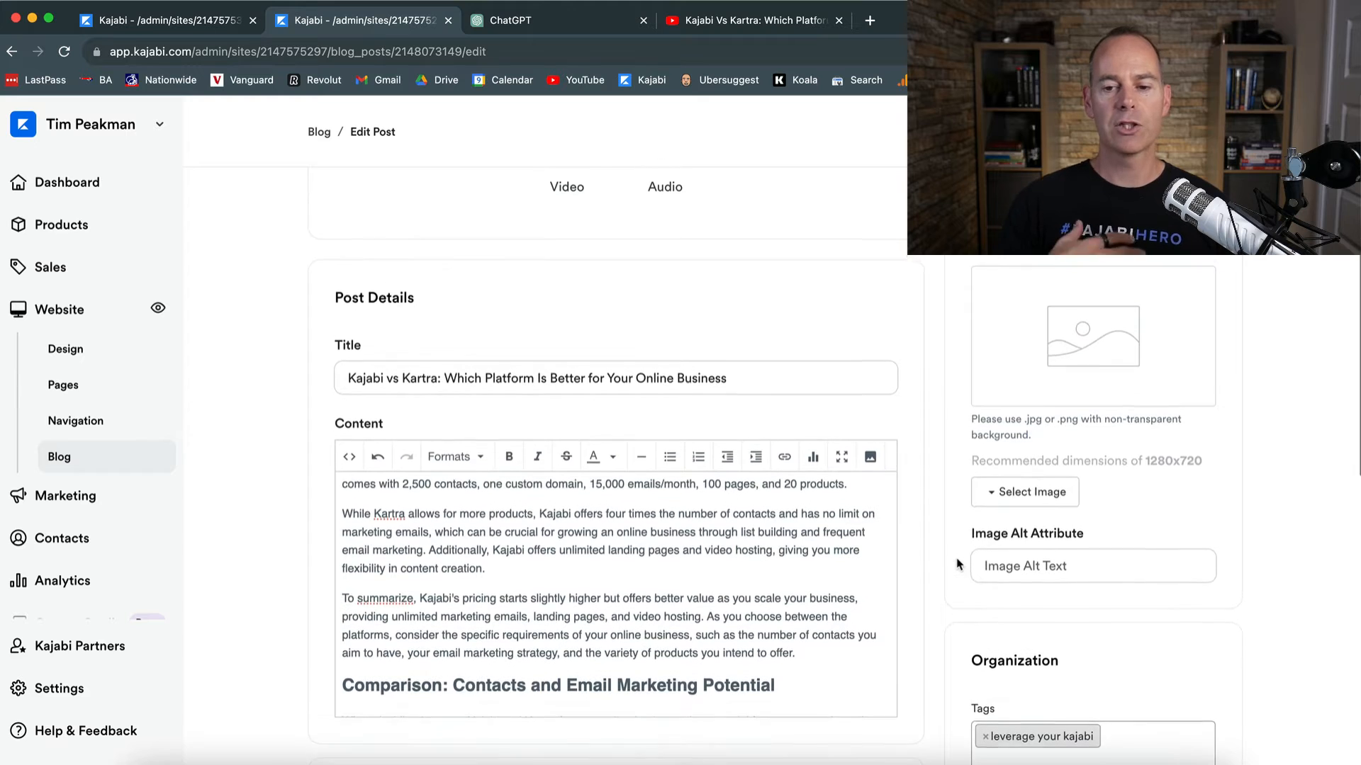
scroll(957, 564, up, 2)
scroll(979, 485, up, 3)
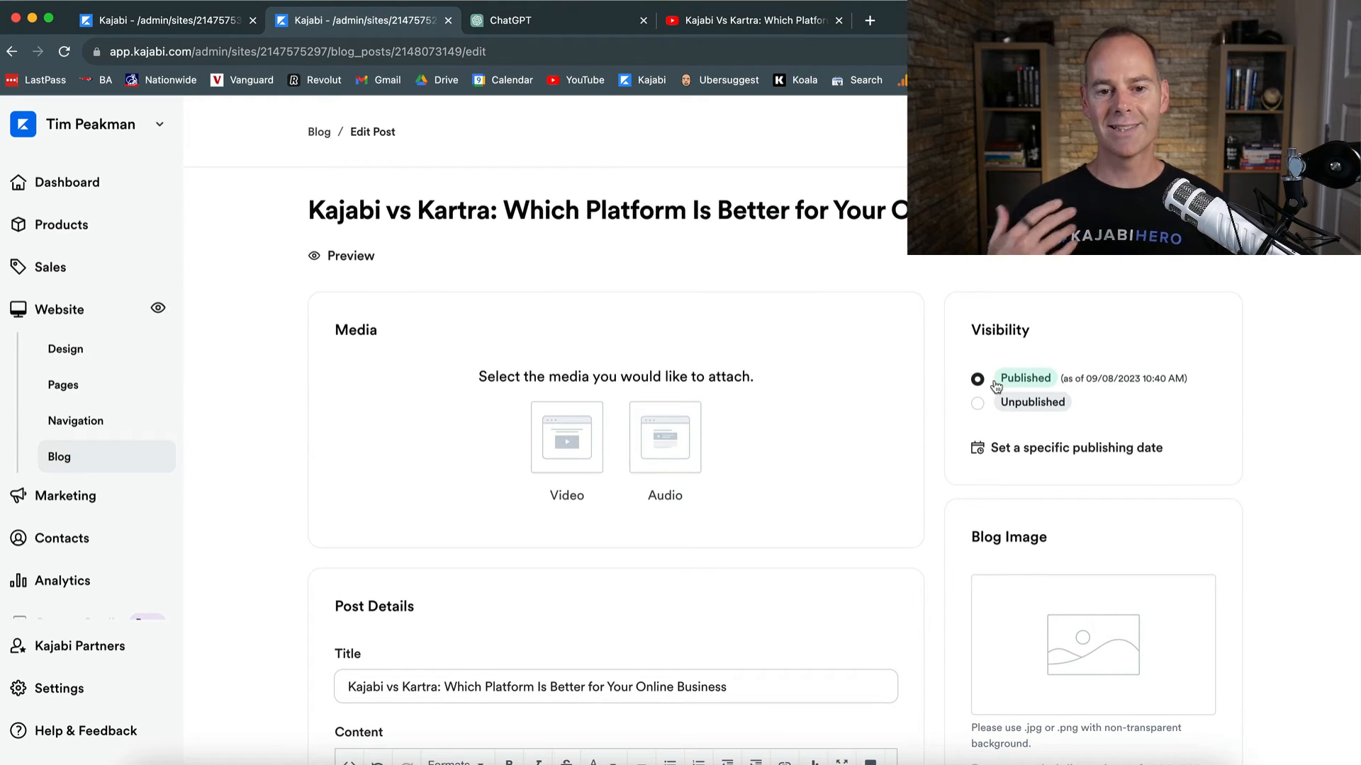
- Preview the Kajabi vs Kartra post in a new browser tab and read through the live page
right_click(365, 255)
click(367, 258)
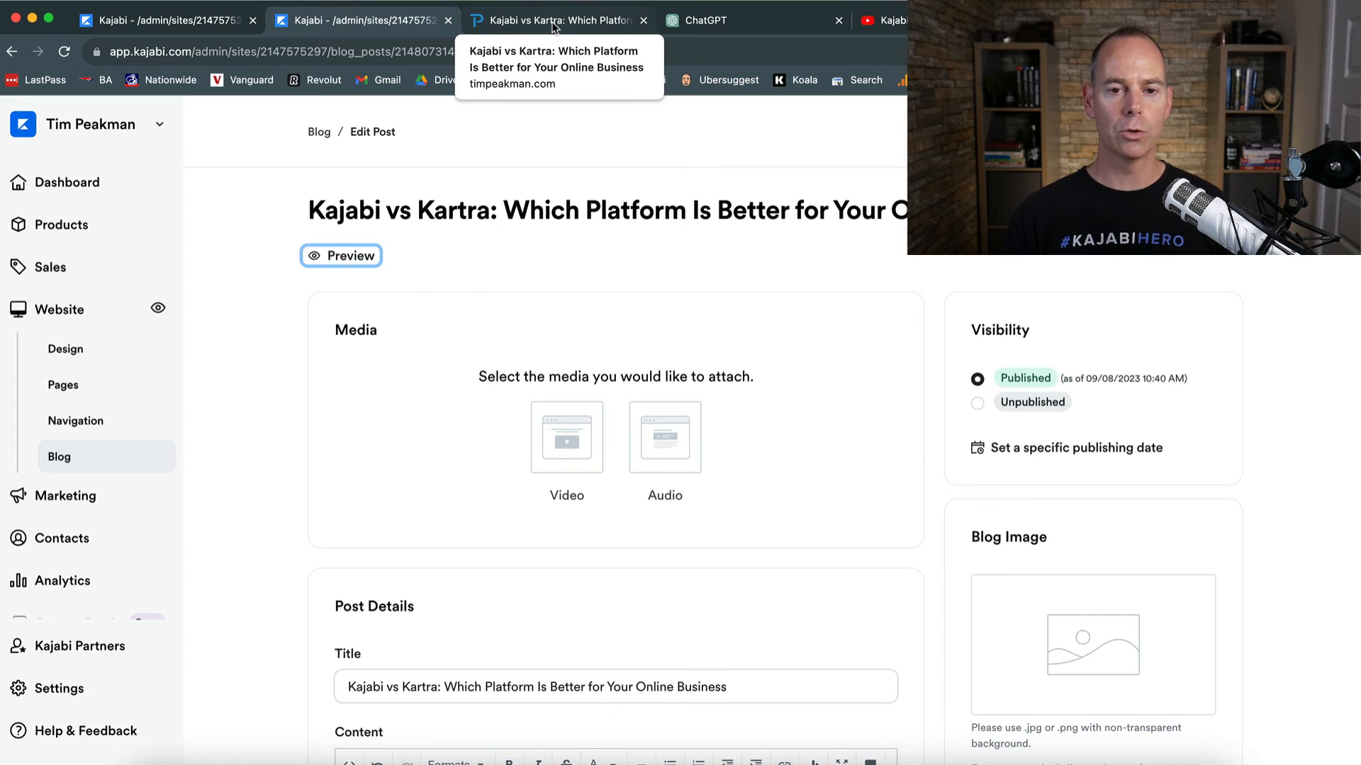
click(553, 27)
scroll(110, 406, down, 5)
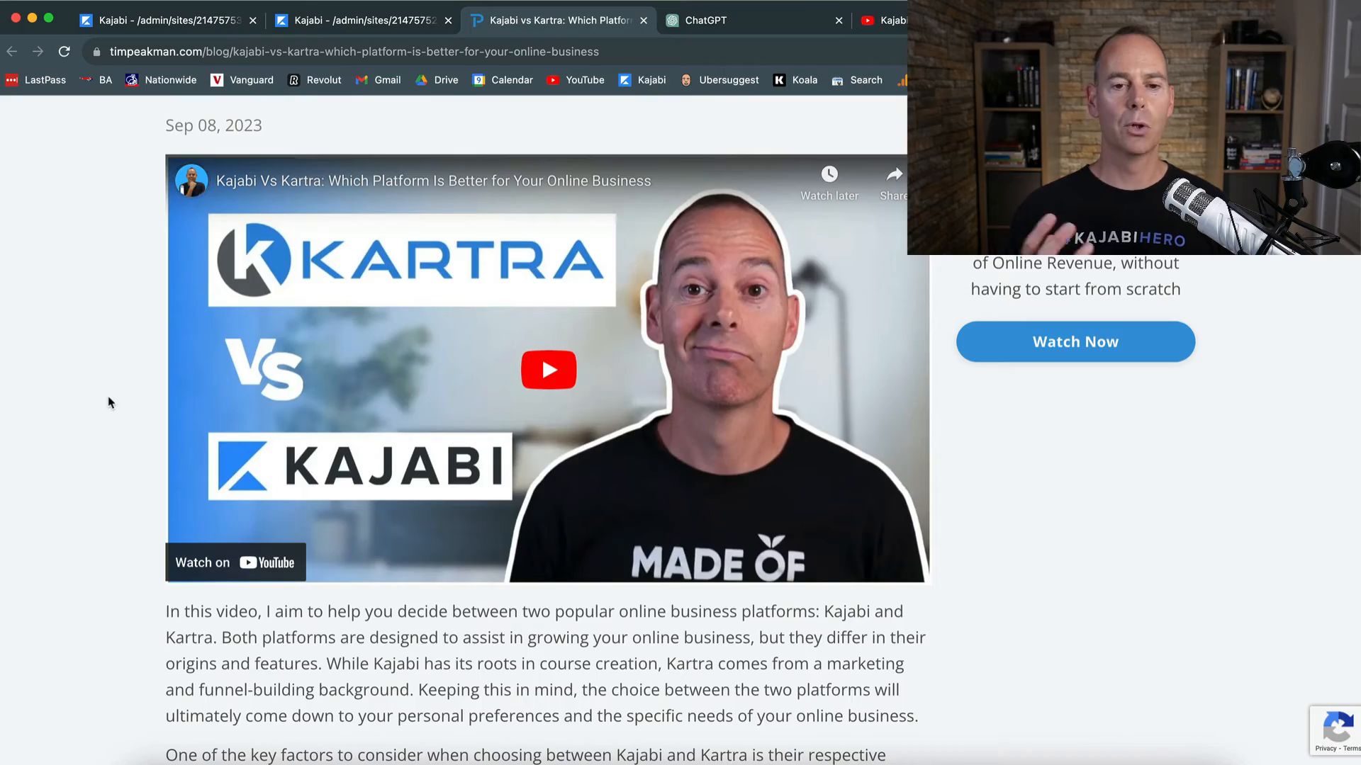
scroll(110, 403, down, 18)
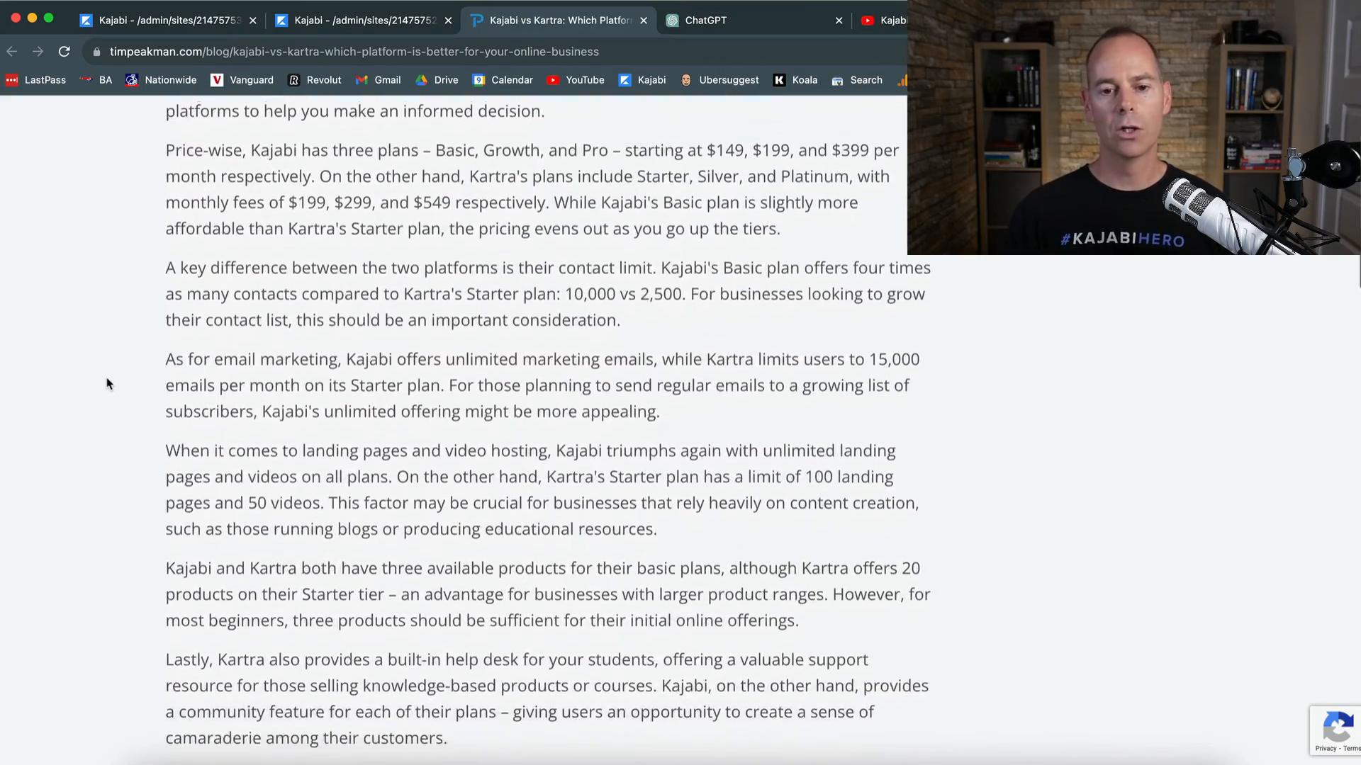
scroll(107, 383, down, 5)
scroll(107, 383, down, 5)
scroll(107, 384, up, 20)
scroll(107, 384, up, 10)
- Return to the site containing the "Test title" post and open its Streamlined Home website design for customizing
click(326, 24)
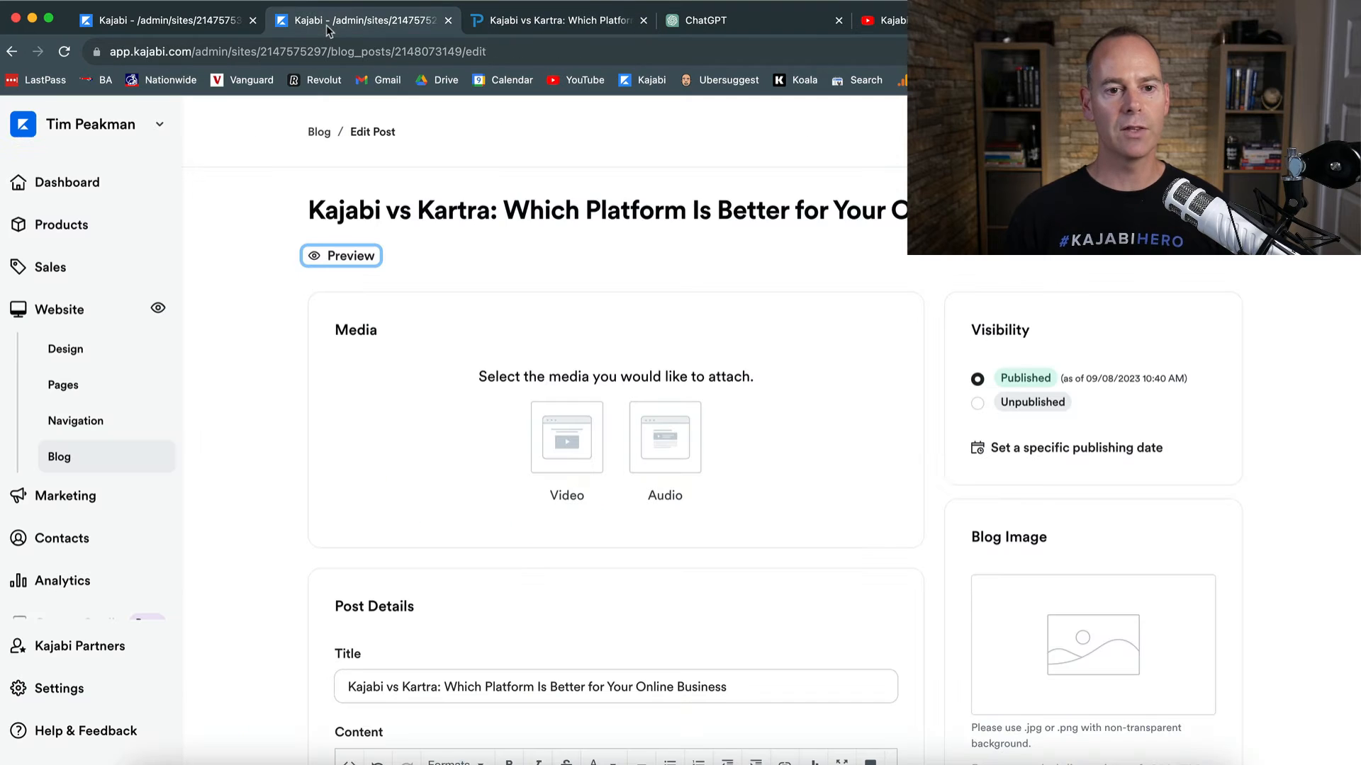
click(178, 20)
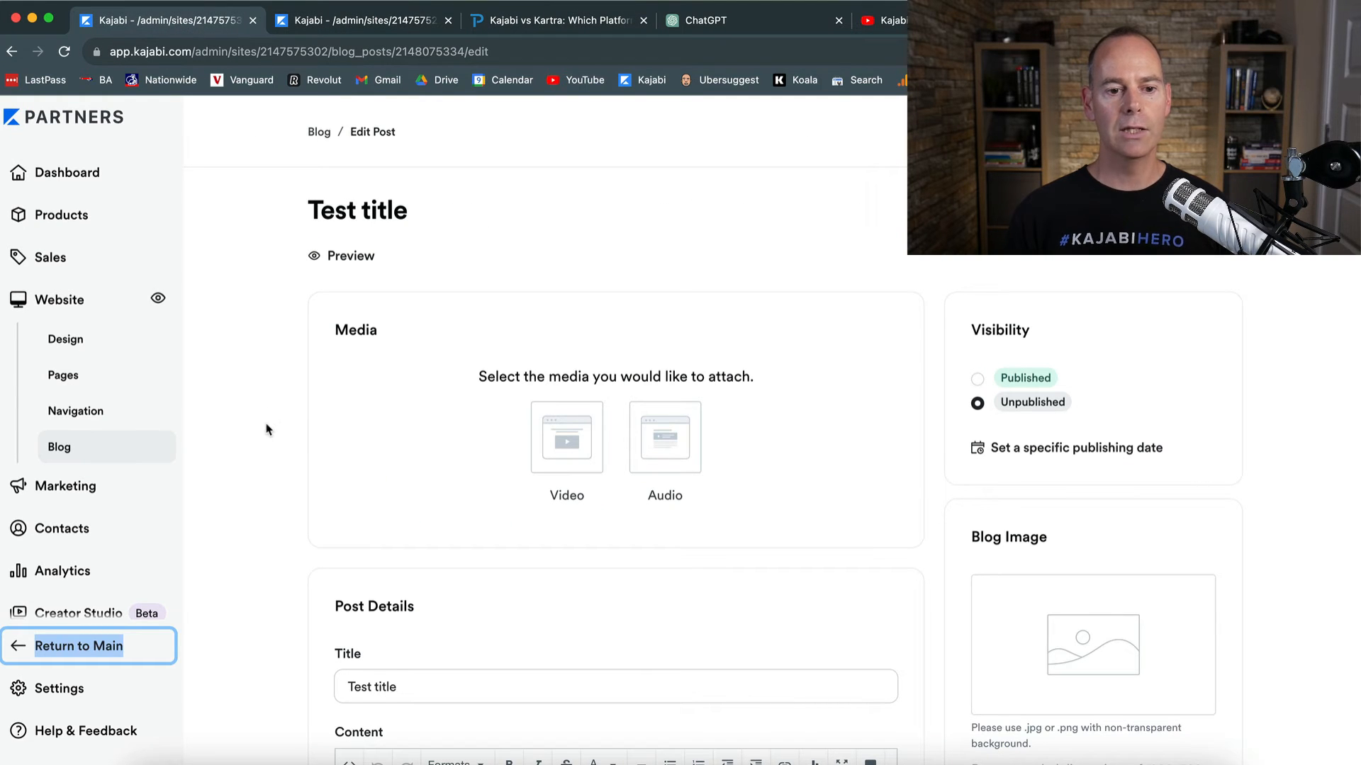
click(239, 429)
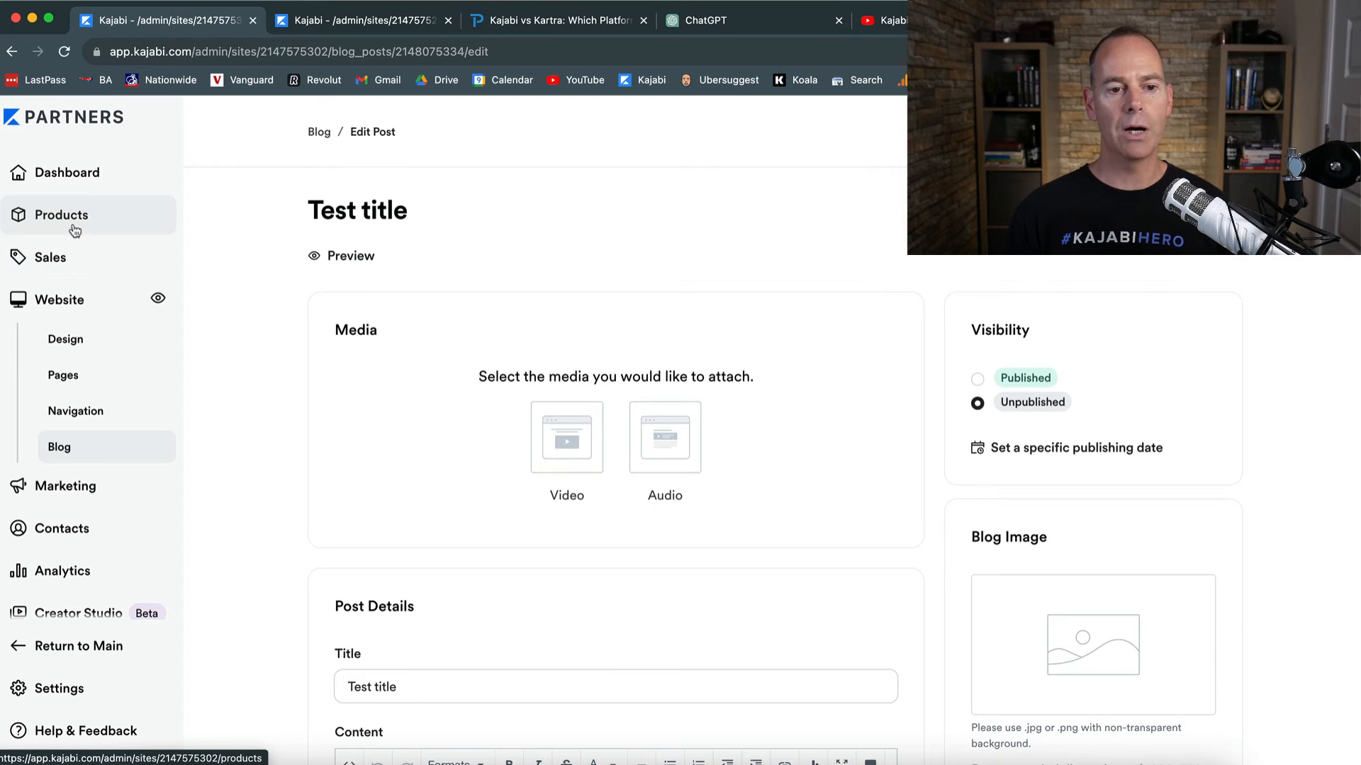
click(66, 342)
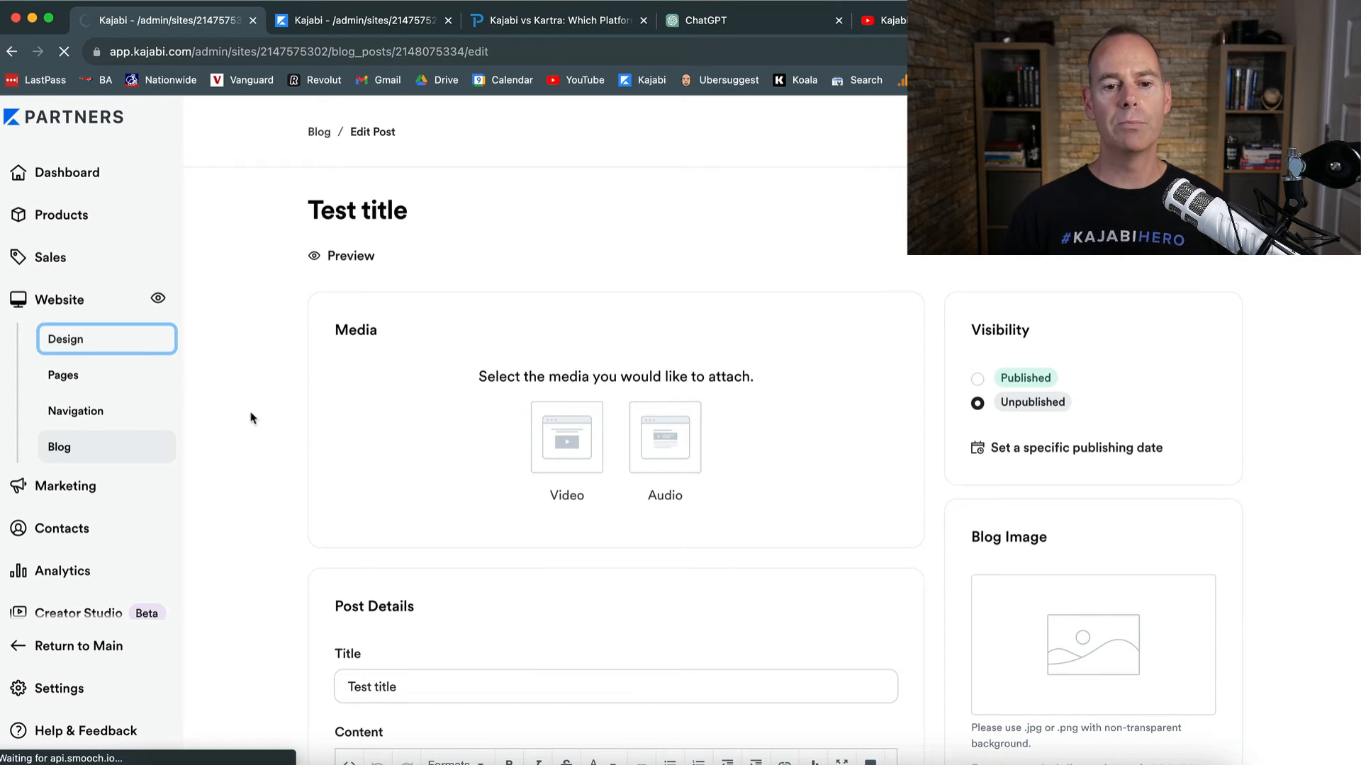
scroll(262, 425, down, 3)
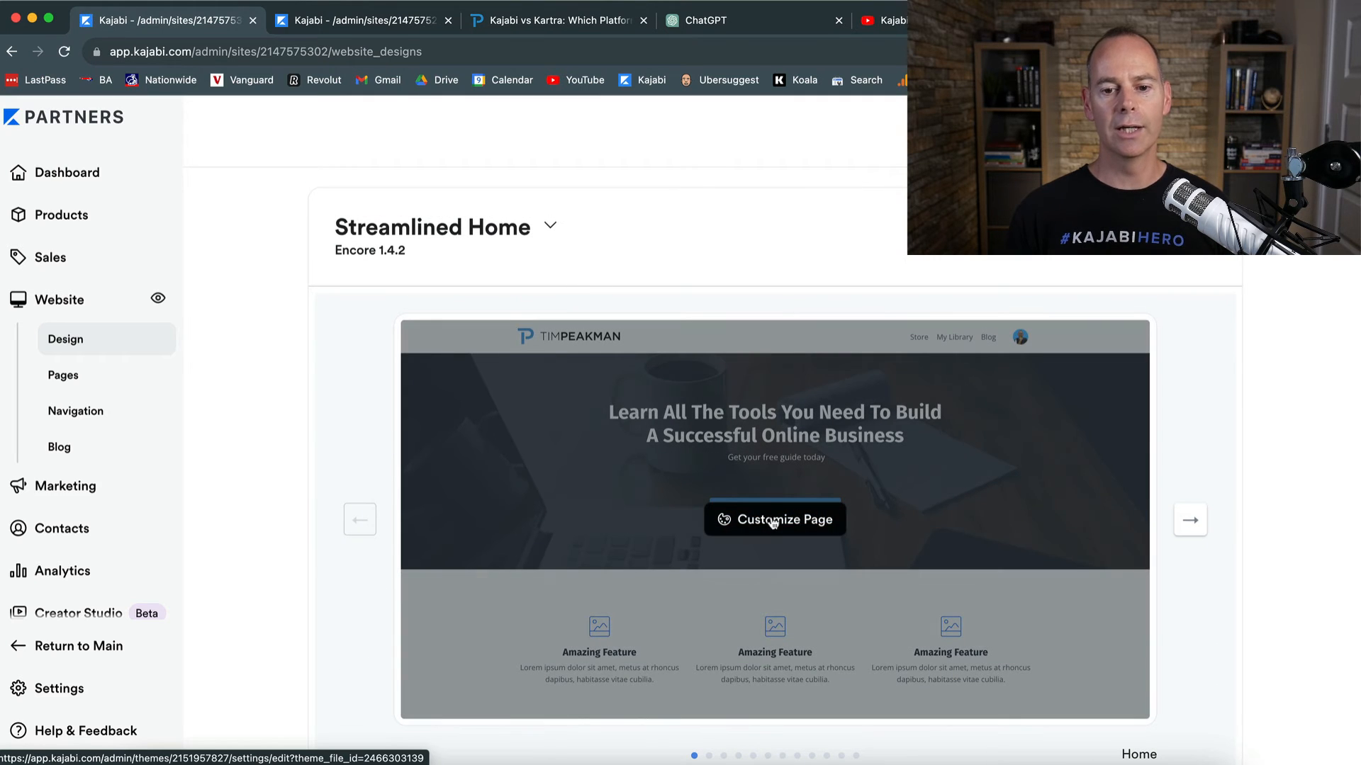
click(772, 522)
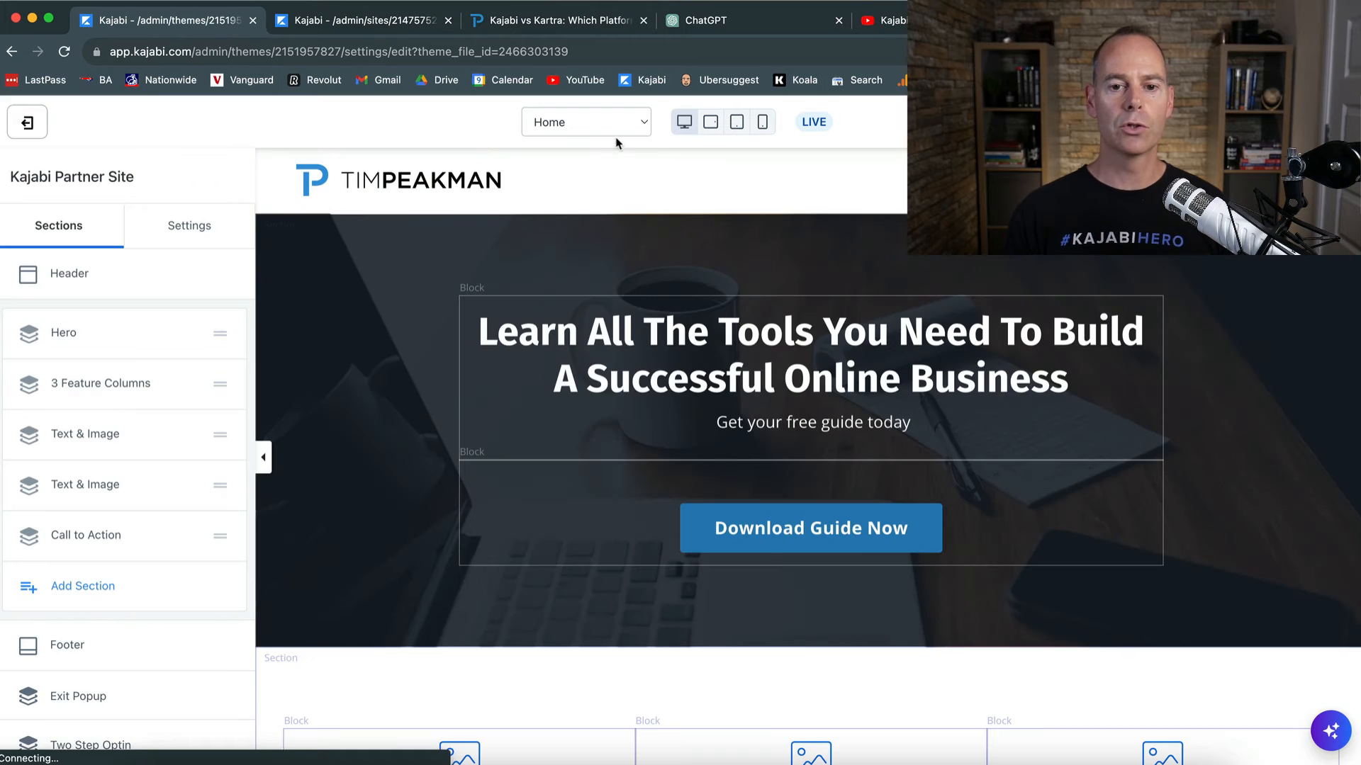
- Load the Blog page template in the site editor, followed by the Blog Post template
click(613, 129)
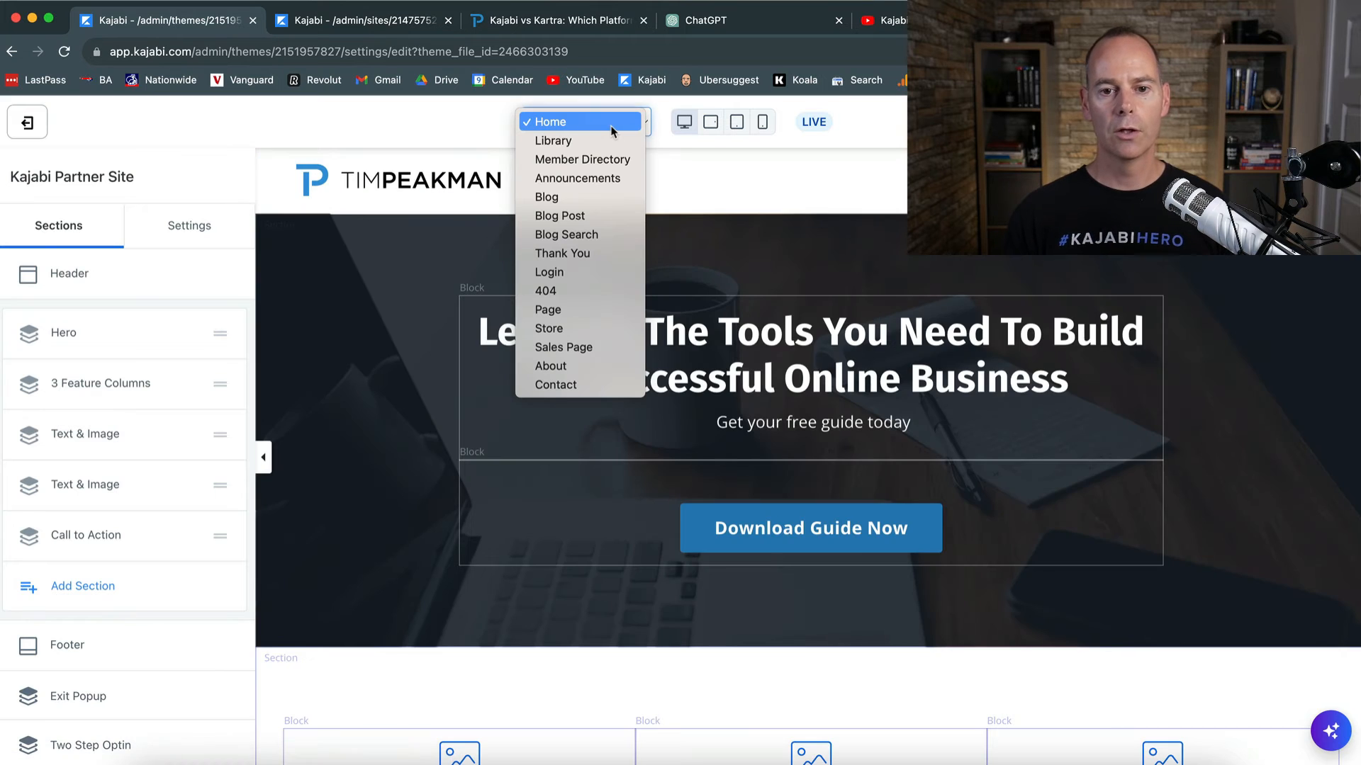
click(604, 198)
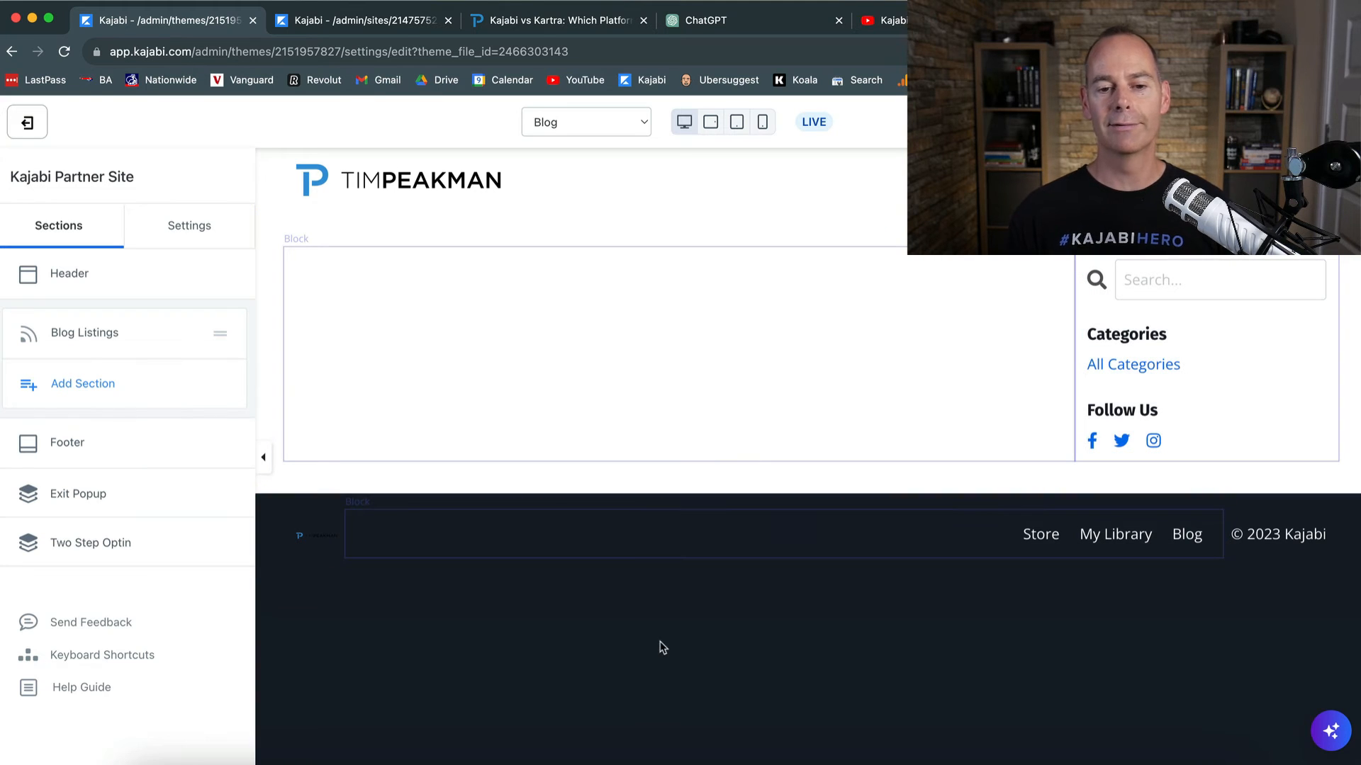
click(631, 122)
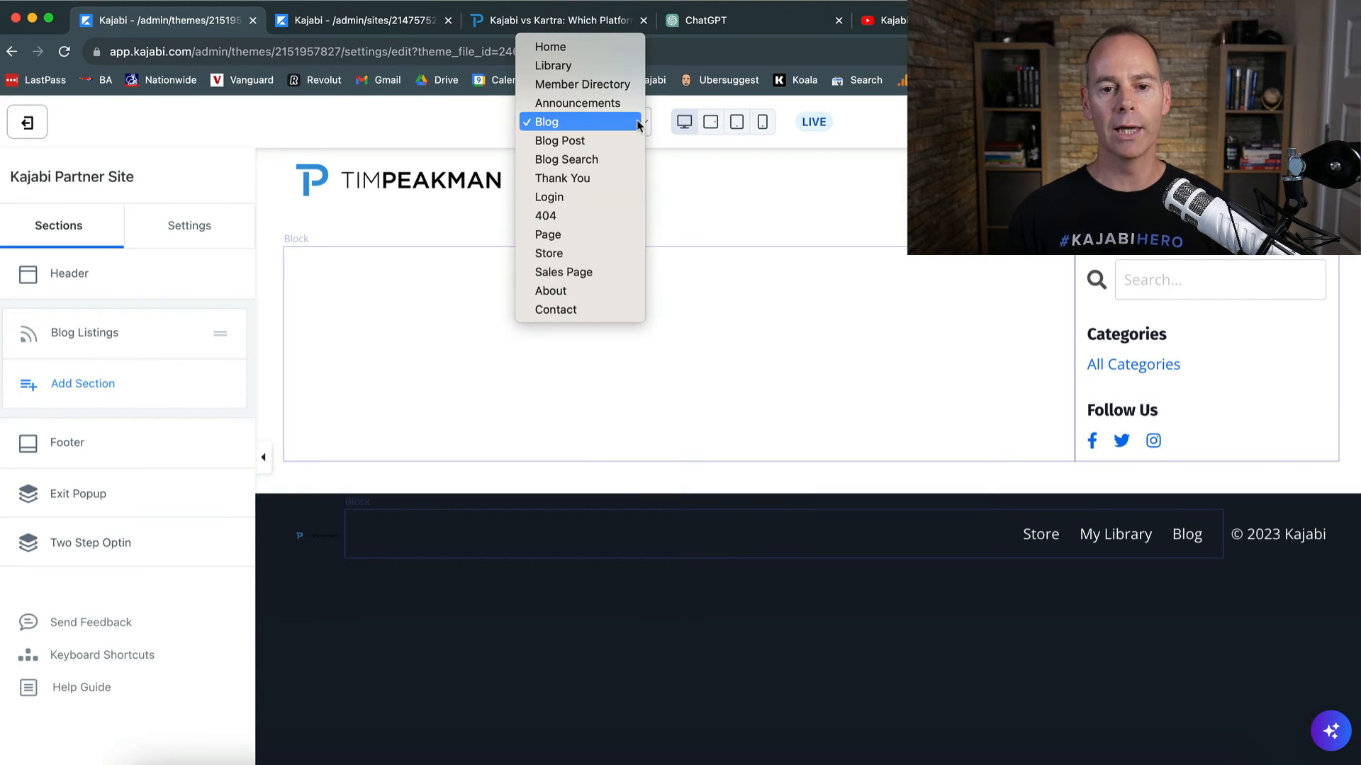
click(602, 141)
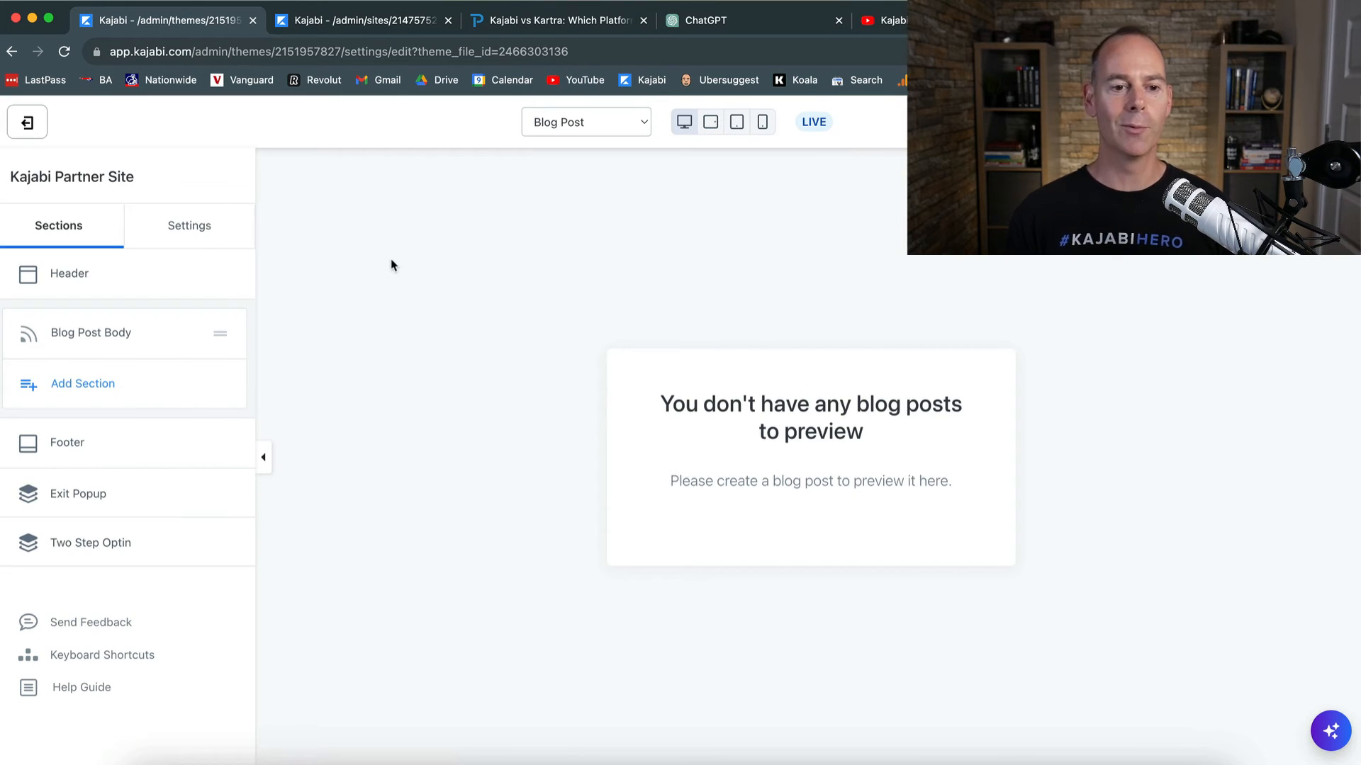
- Leave the site editor, open the "Test title" blog post and set its visibility to Published
click(27, 123)
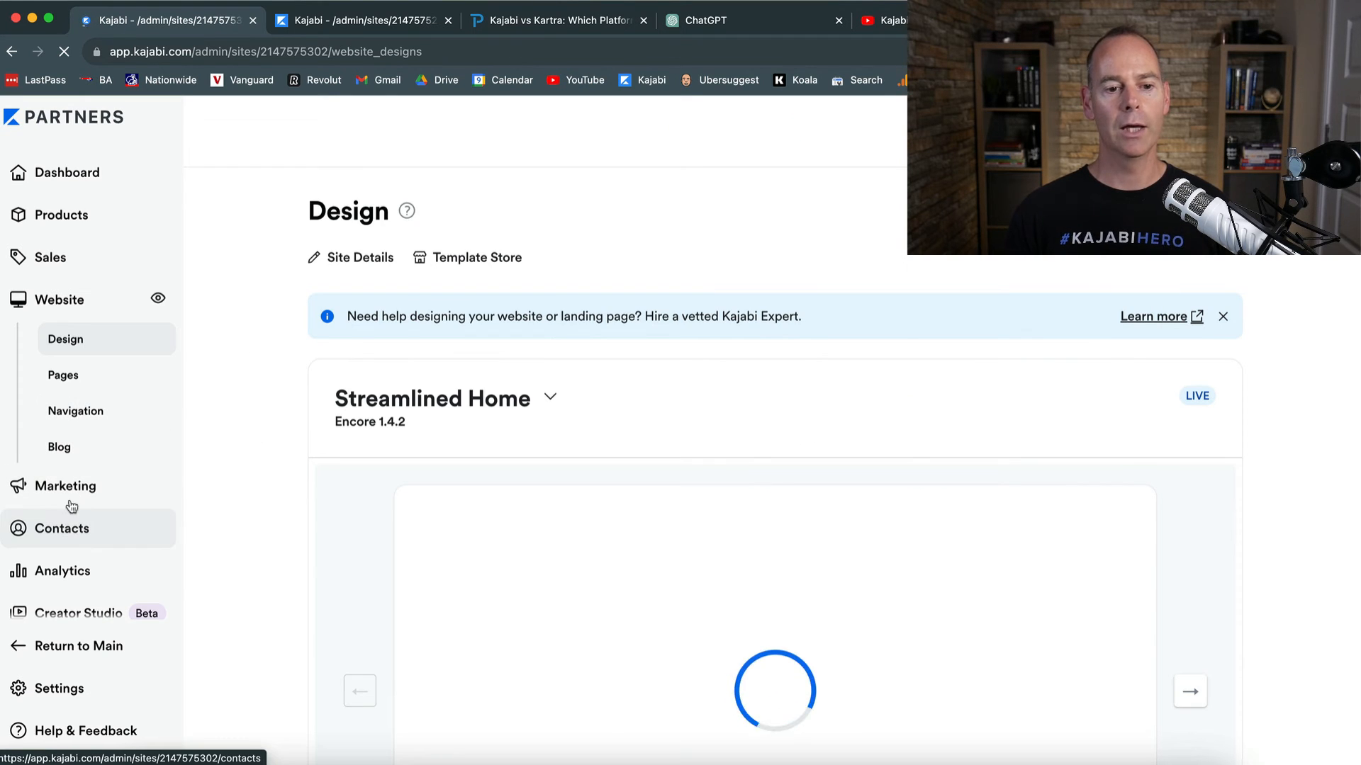
click(62, 450)
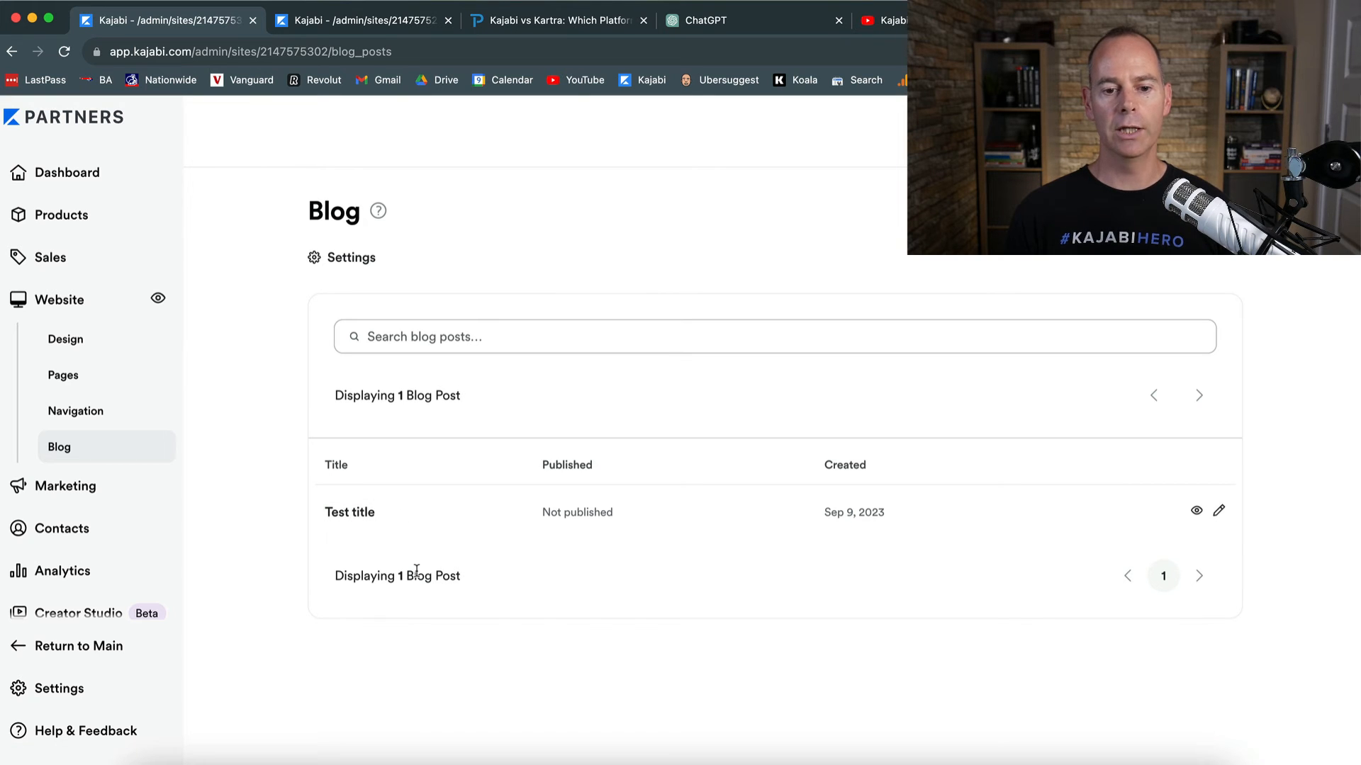
click(359, 512)
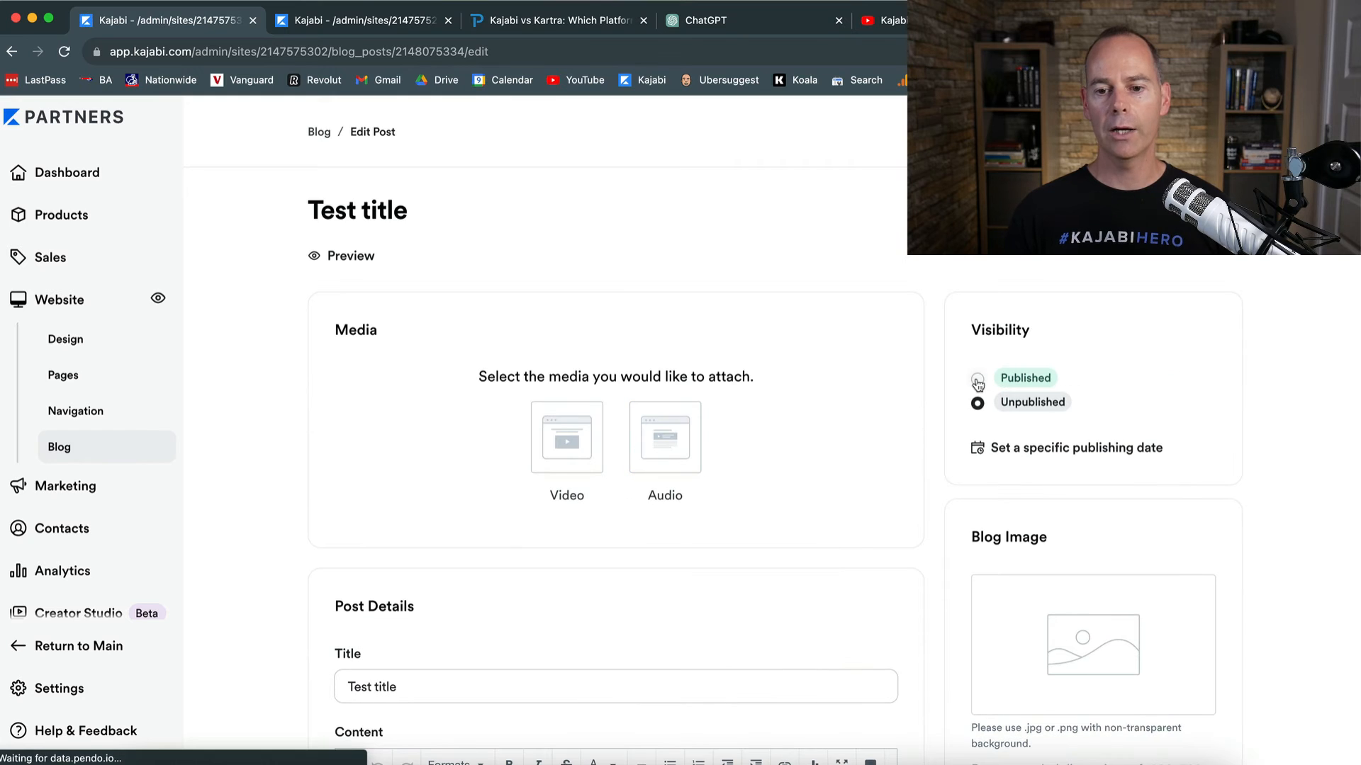
click(977, 380)
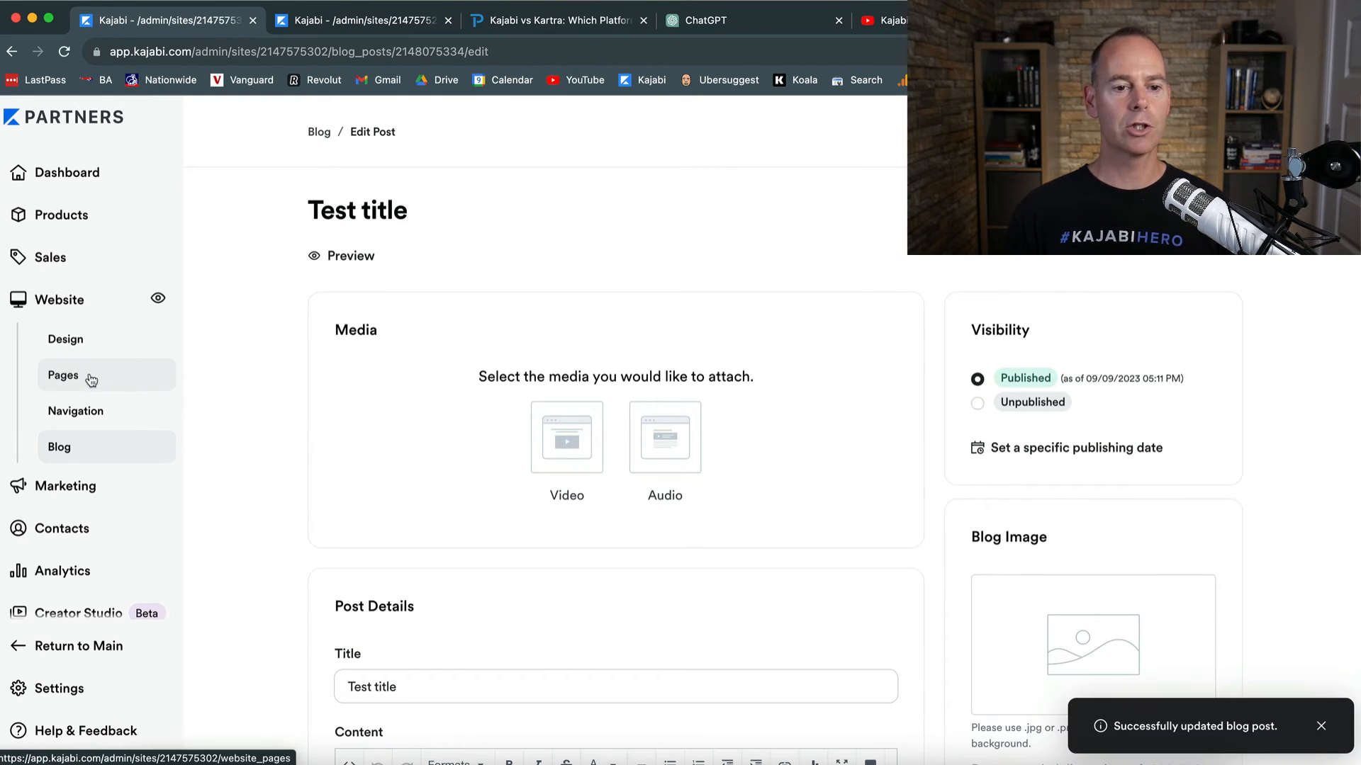
- Reopen the Streamlined Home website design for customizing and load its Blog page template
click(69, 345)
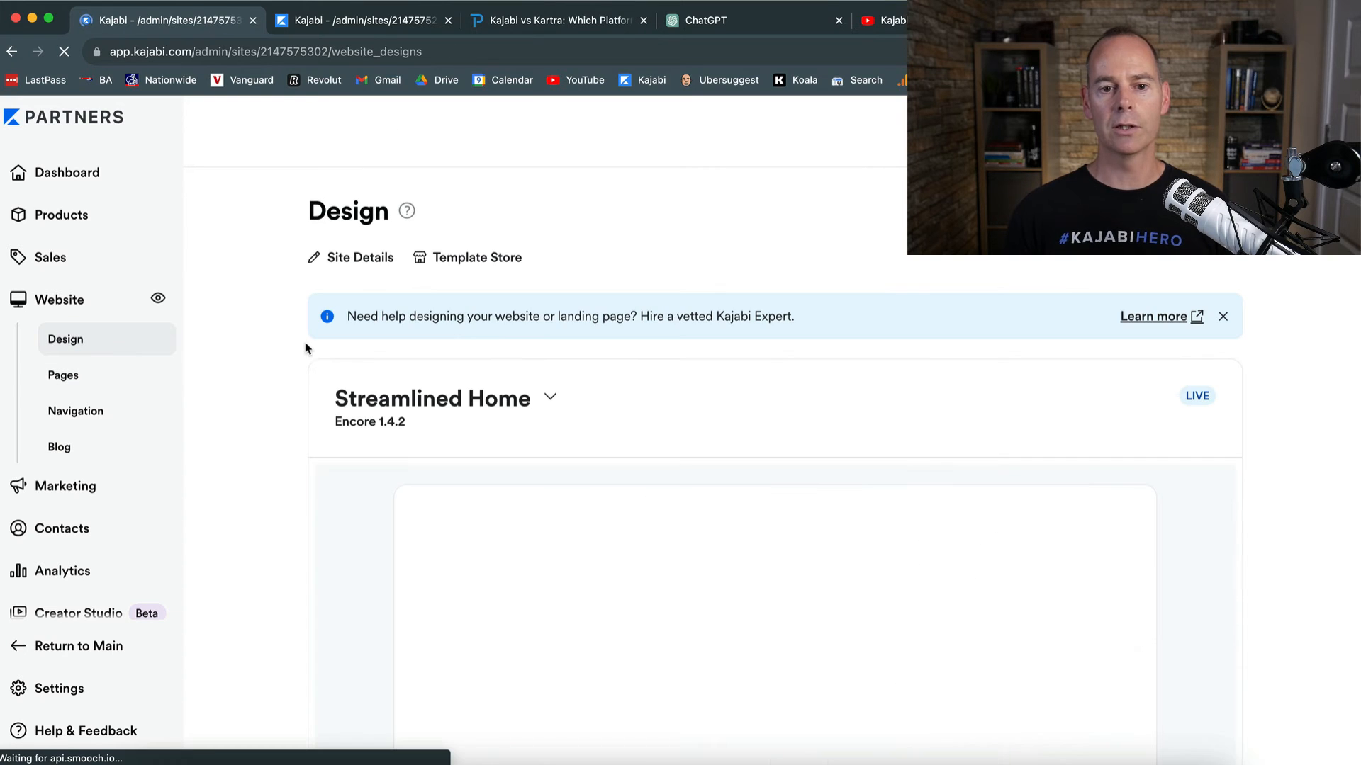
scroll(771, 633, down, 2)
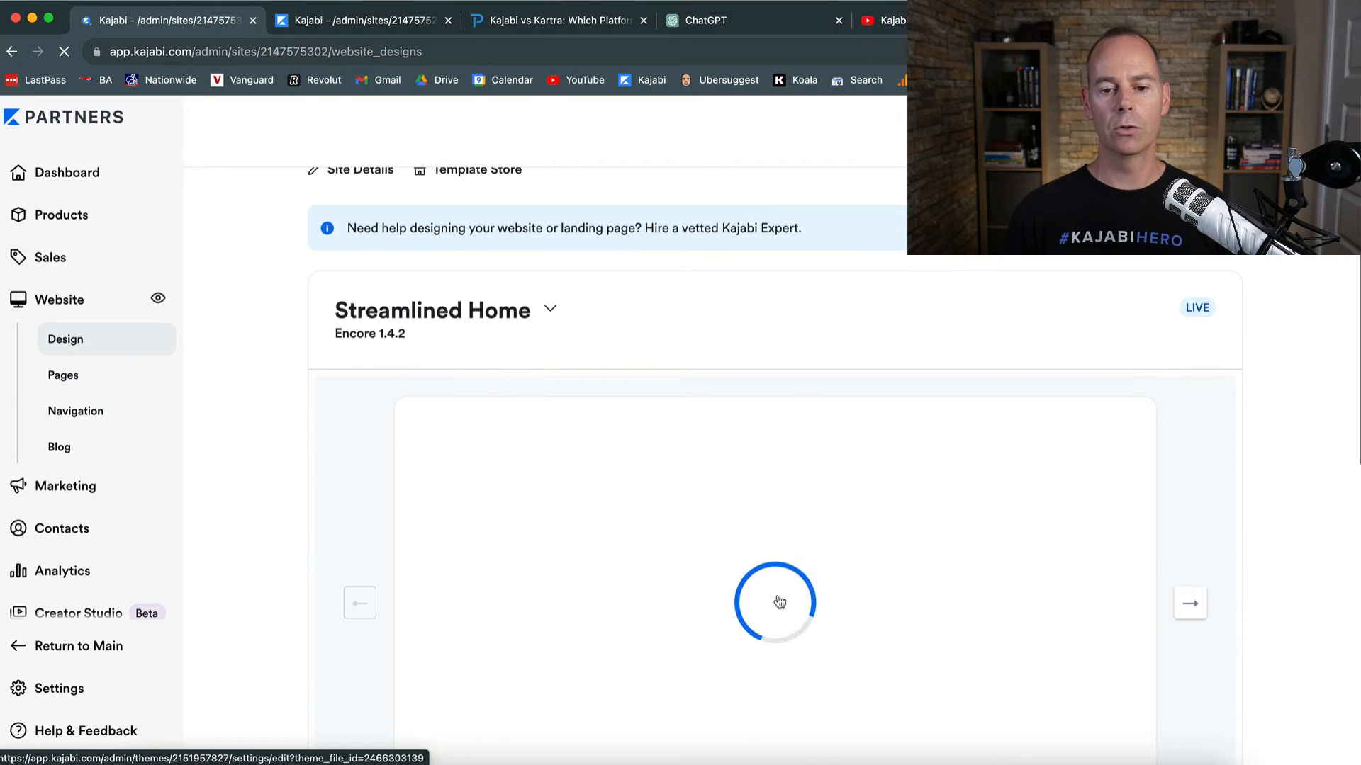
click(778, 597)
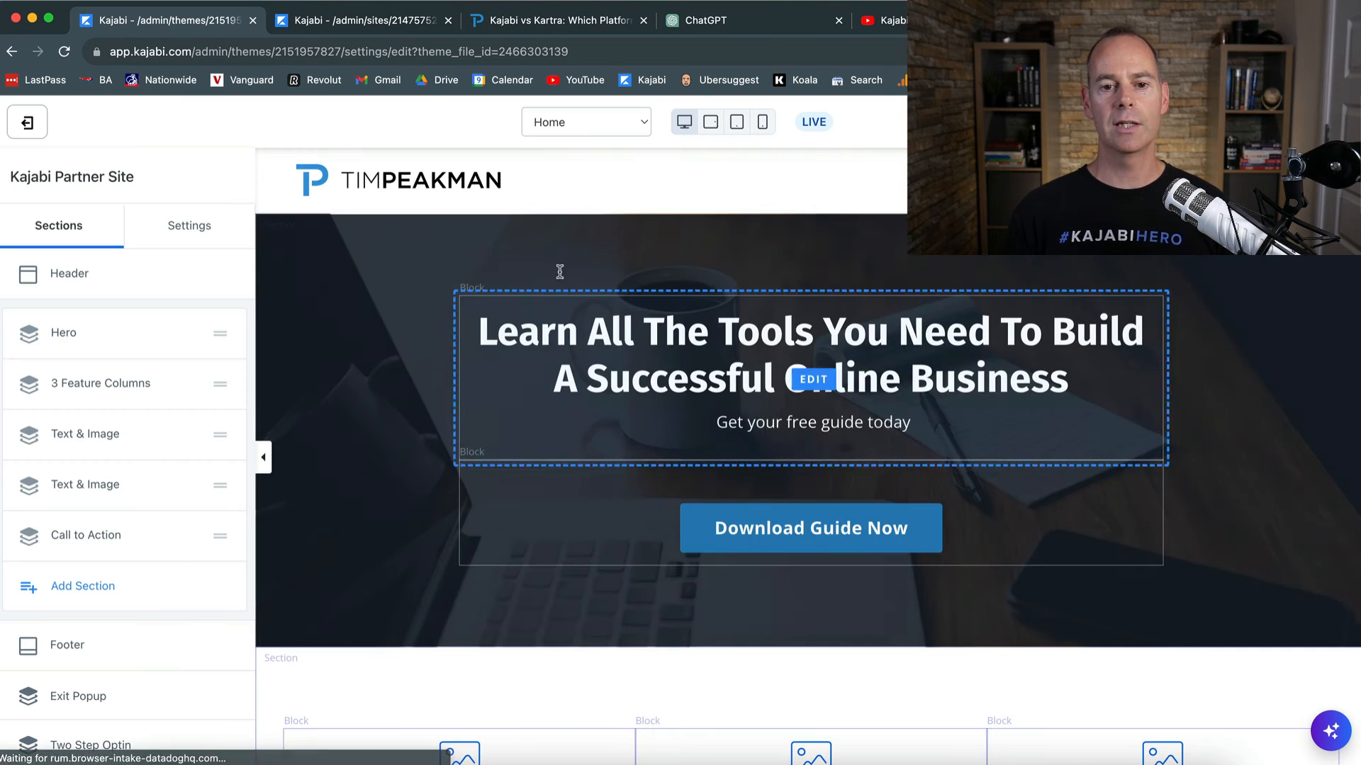
click(570, 123)
click(558, 204)
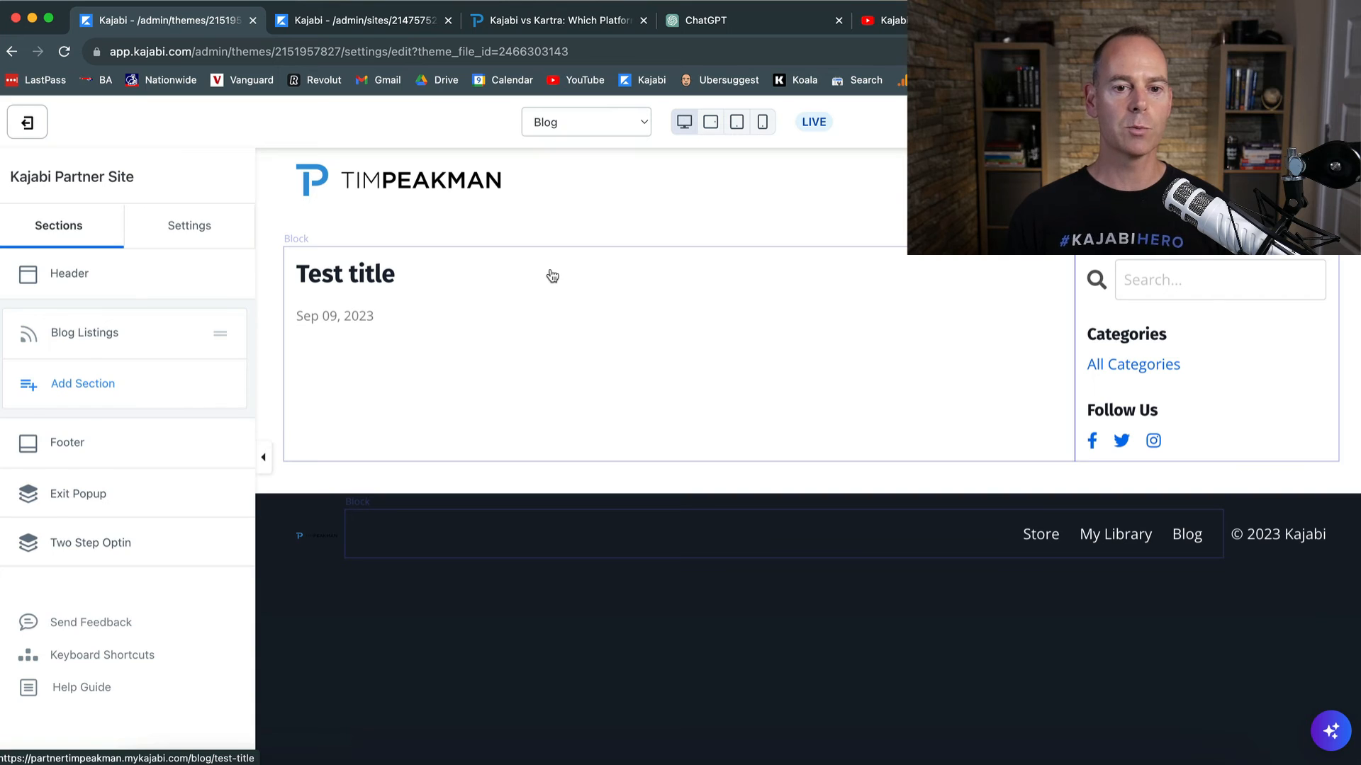
- Look over the settings of the Blog Listings section and the sidebar's Follow Us social links block
click(552, 276)
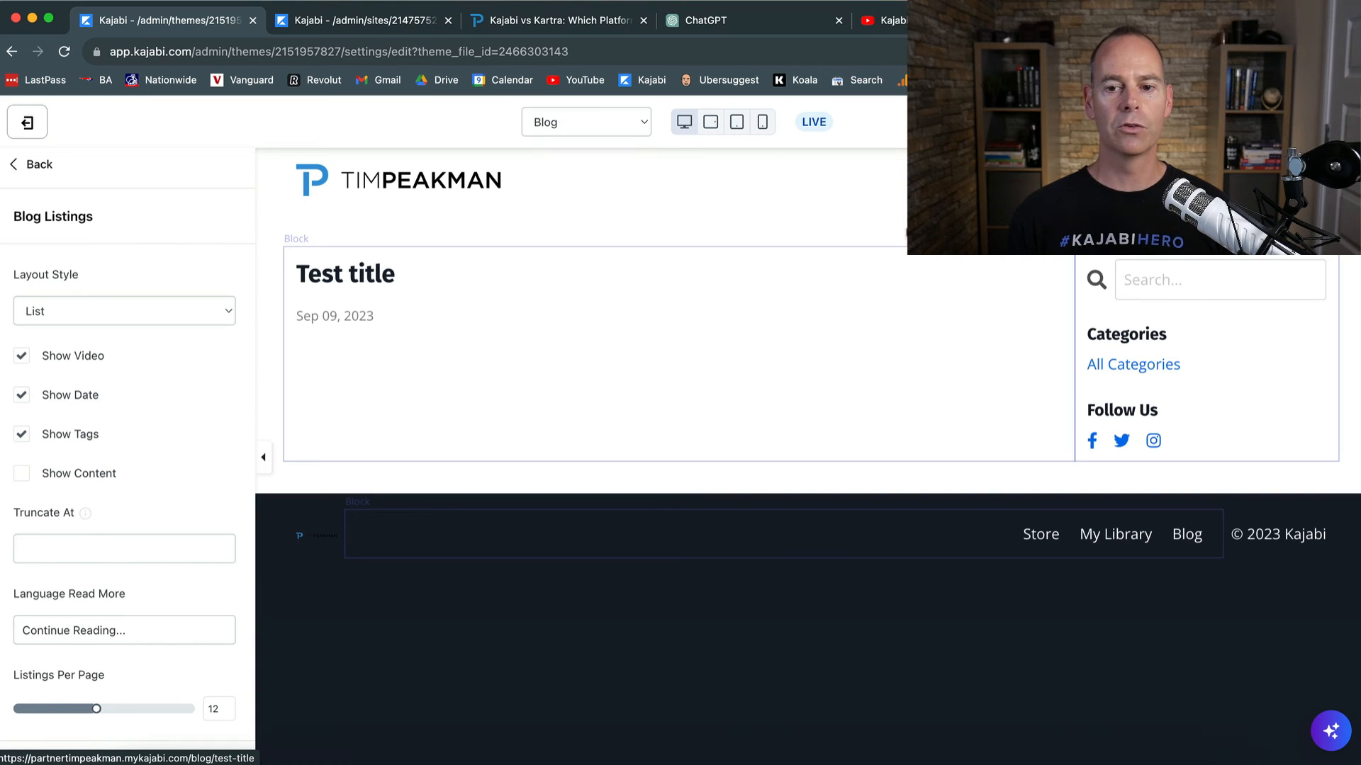
click(1123, 403)
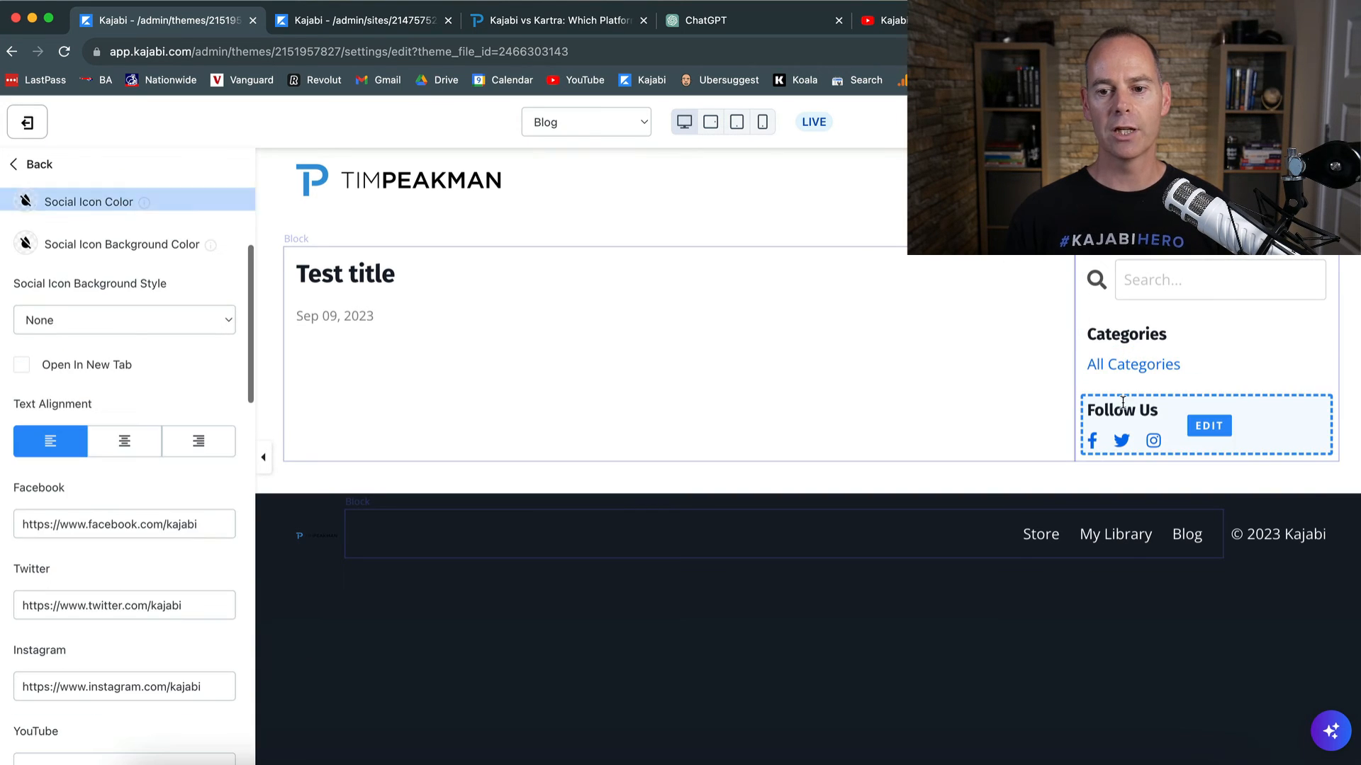
scroll(121, 298, up, 5)
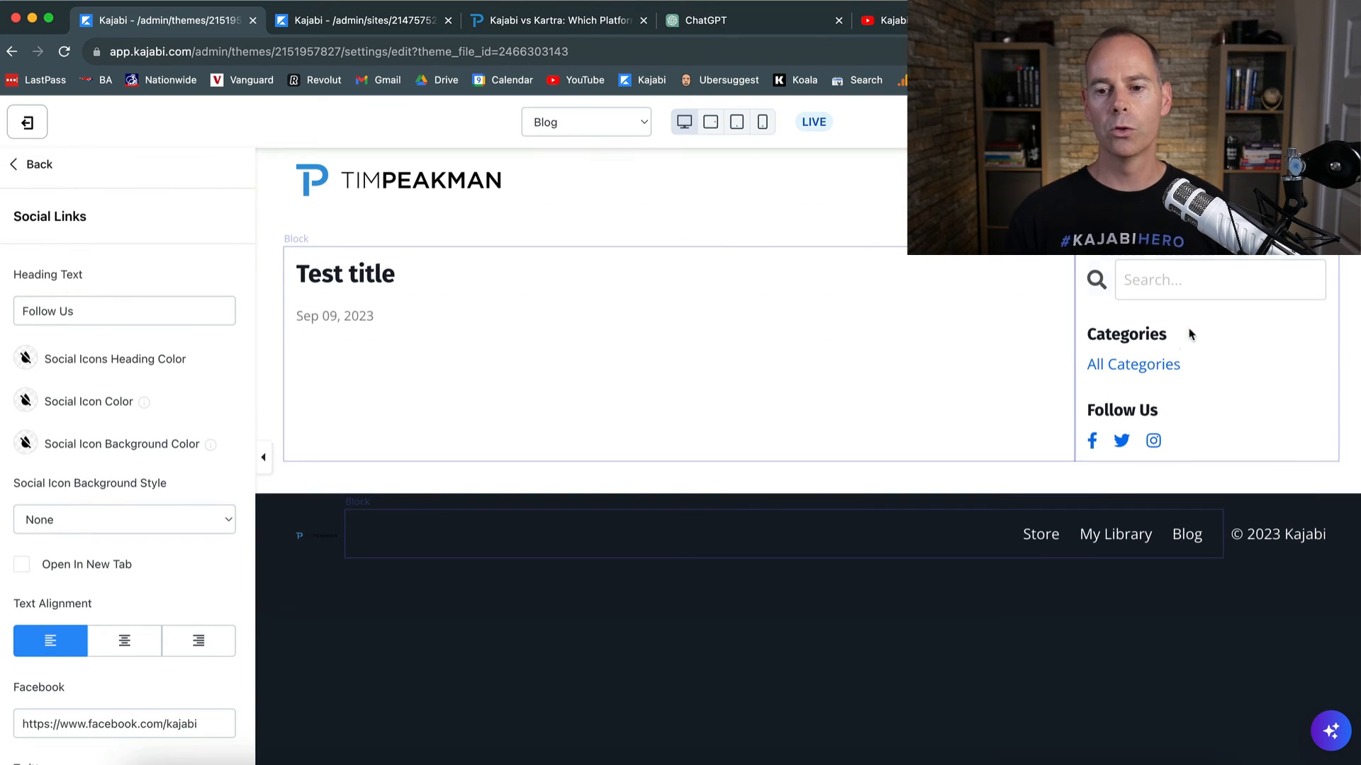
- Load the Blog Post template and look over its layout with the published test post
click(600, 130)
click(600, 138)
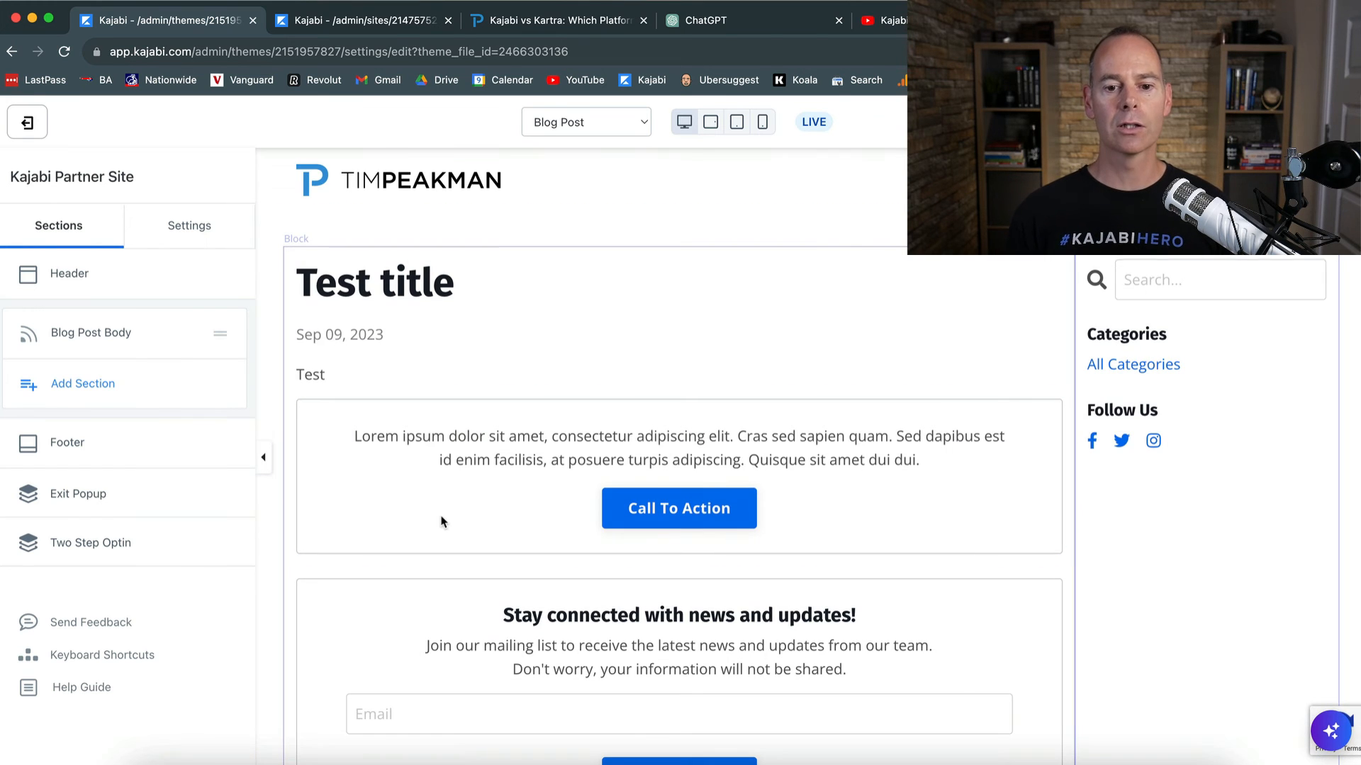
scroll(440, 520, down, 4)
scroll(440, 522, up, 4)
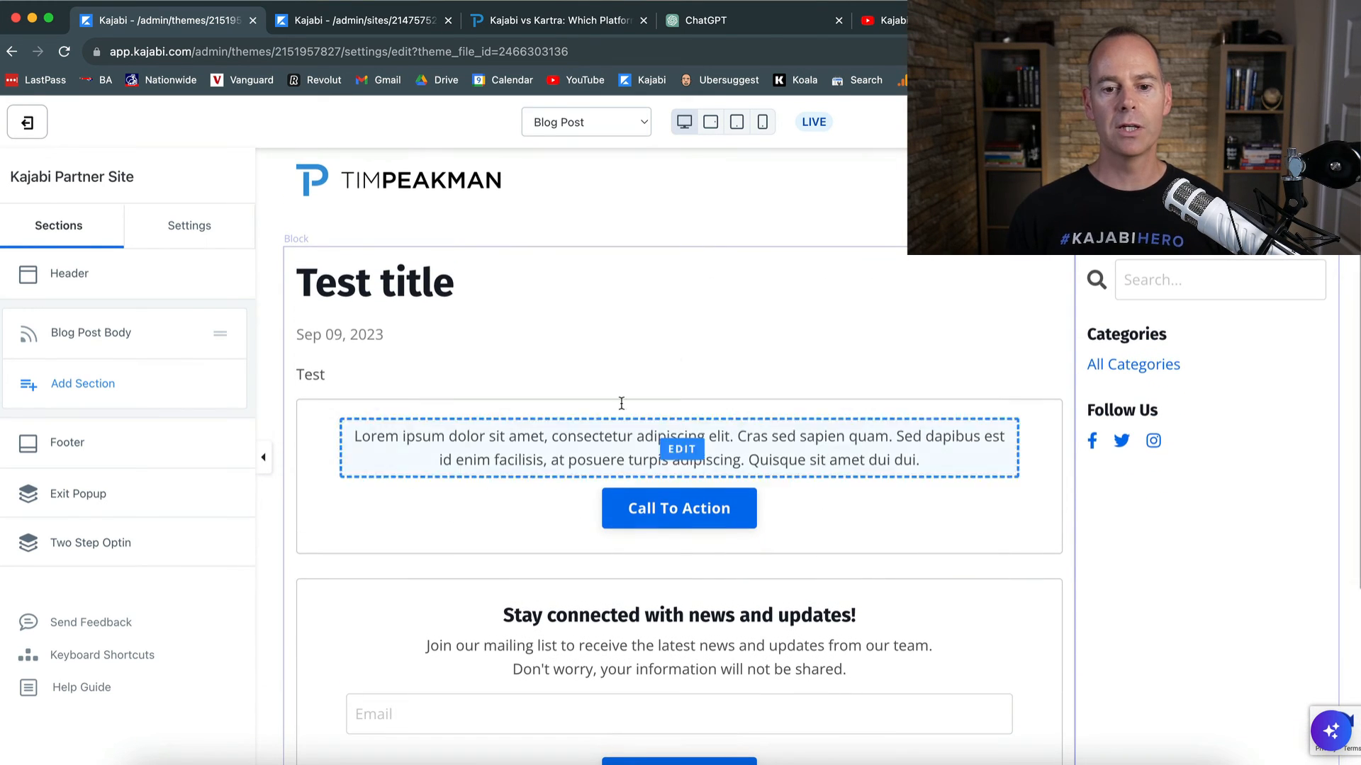
- View the Blog Search template in the site editor and return to the Blog Post template
click(588, 121)
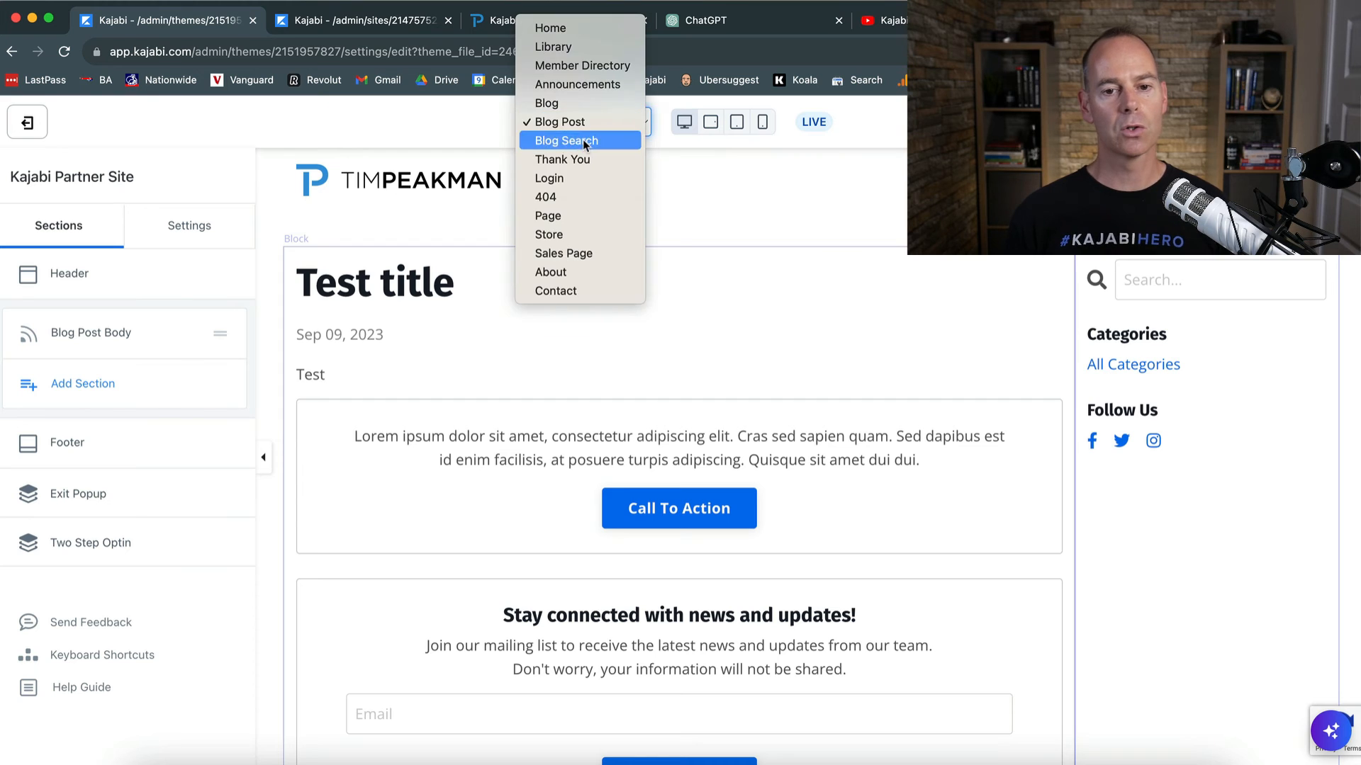
click(584, 142)
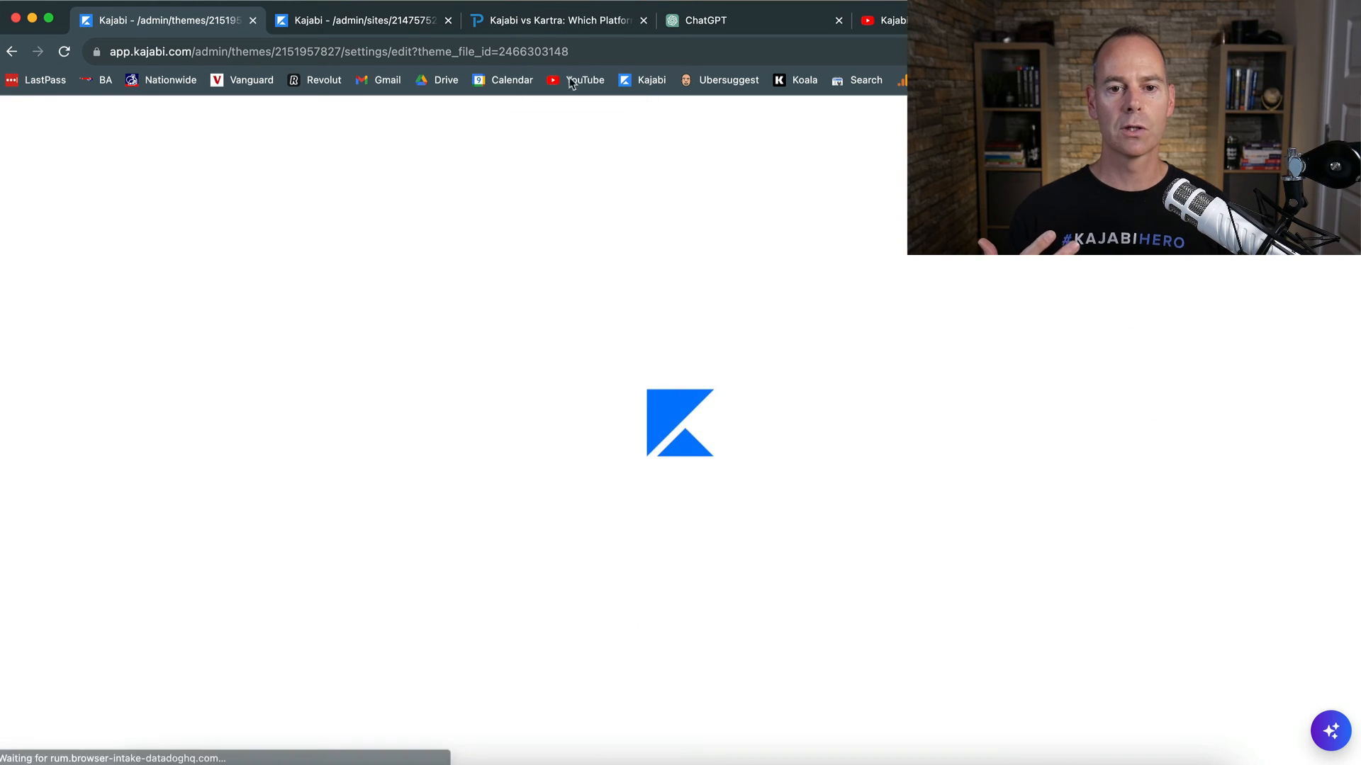
click(585, 118)
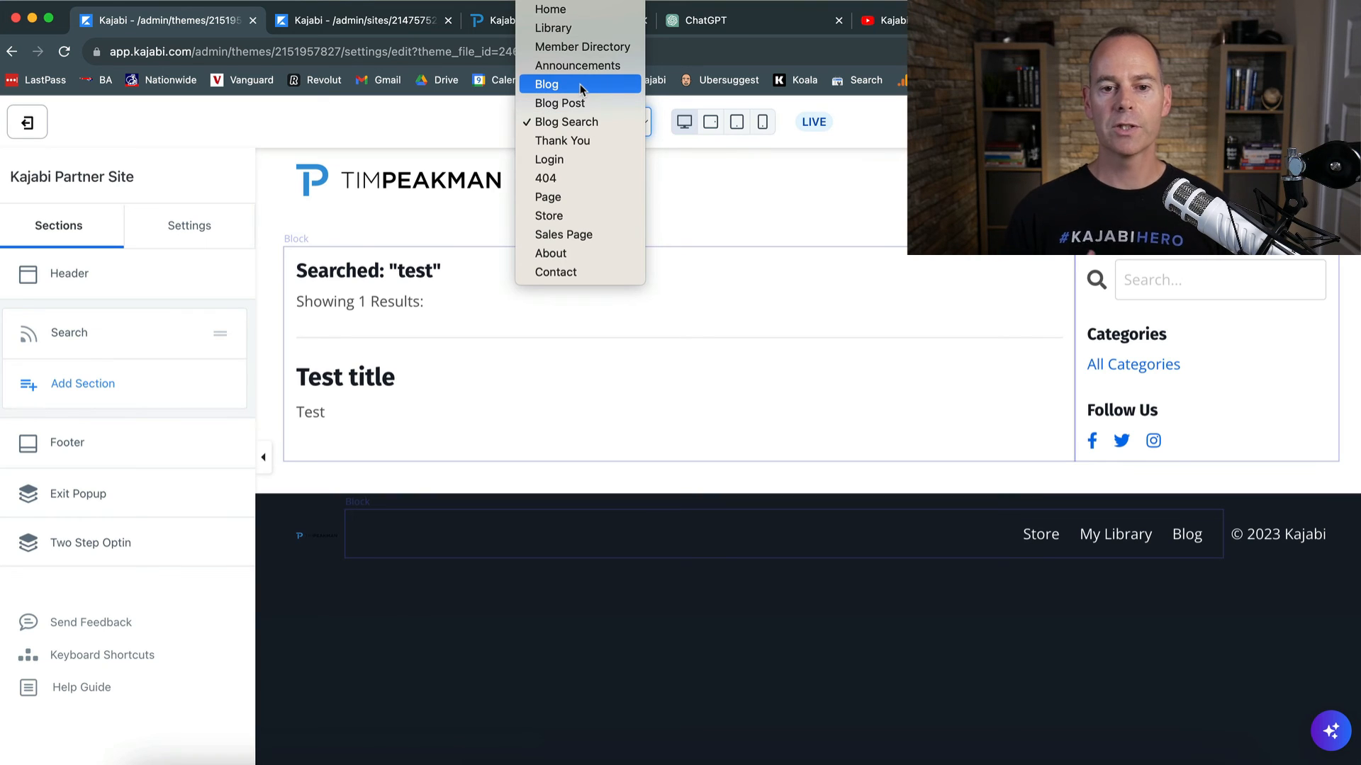
click(458, 586)
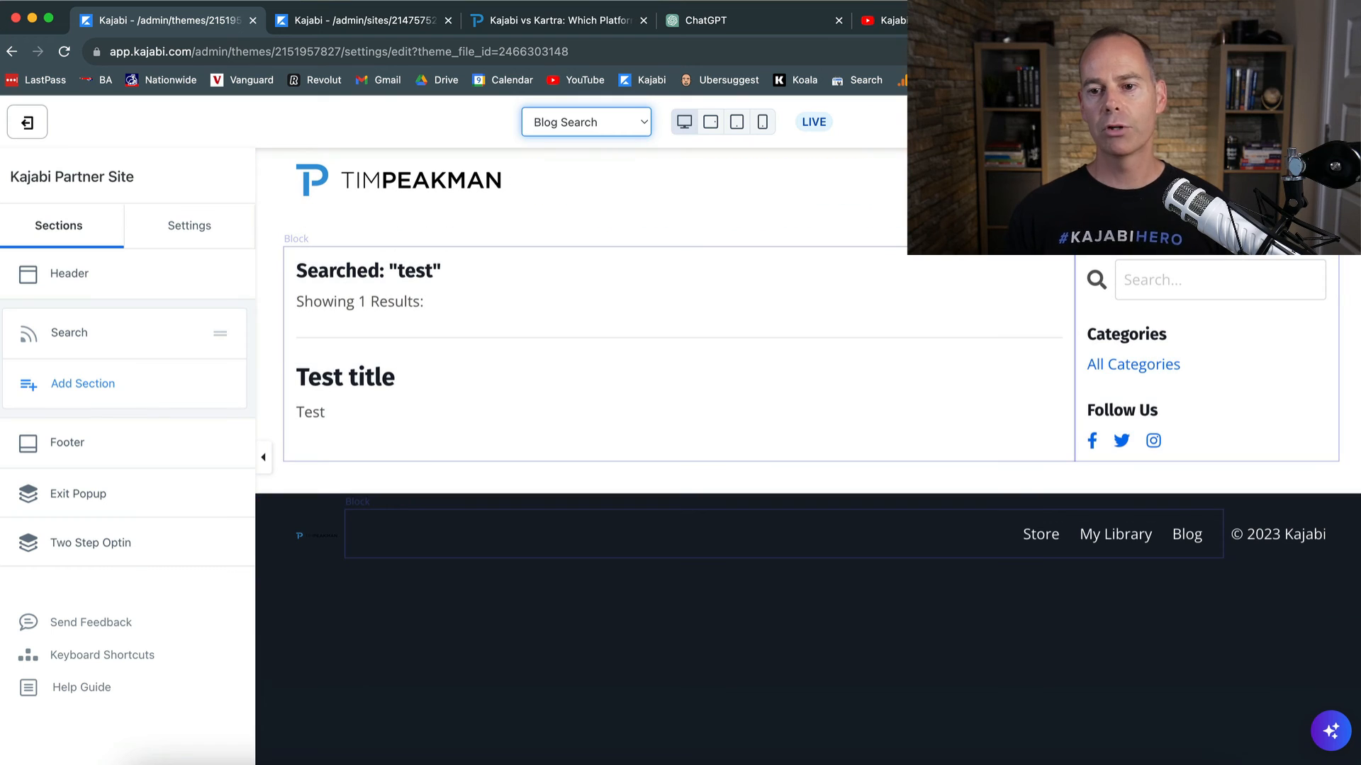
click(581, 132)
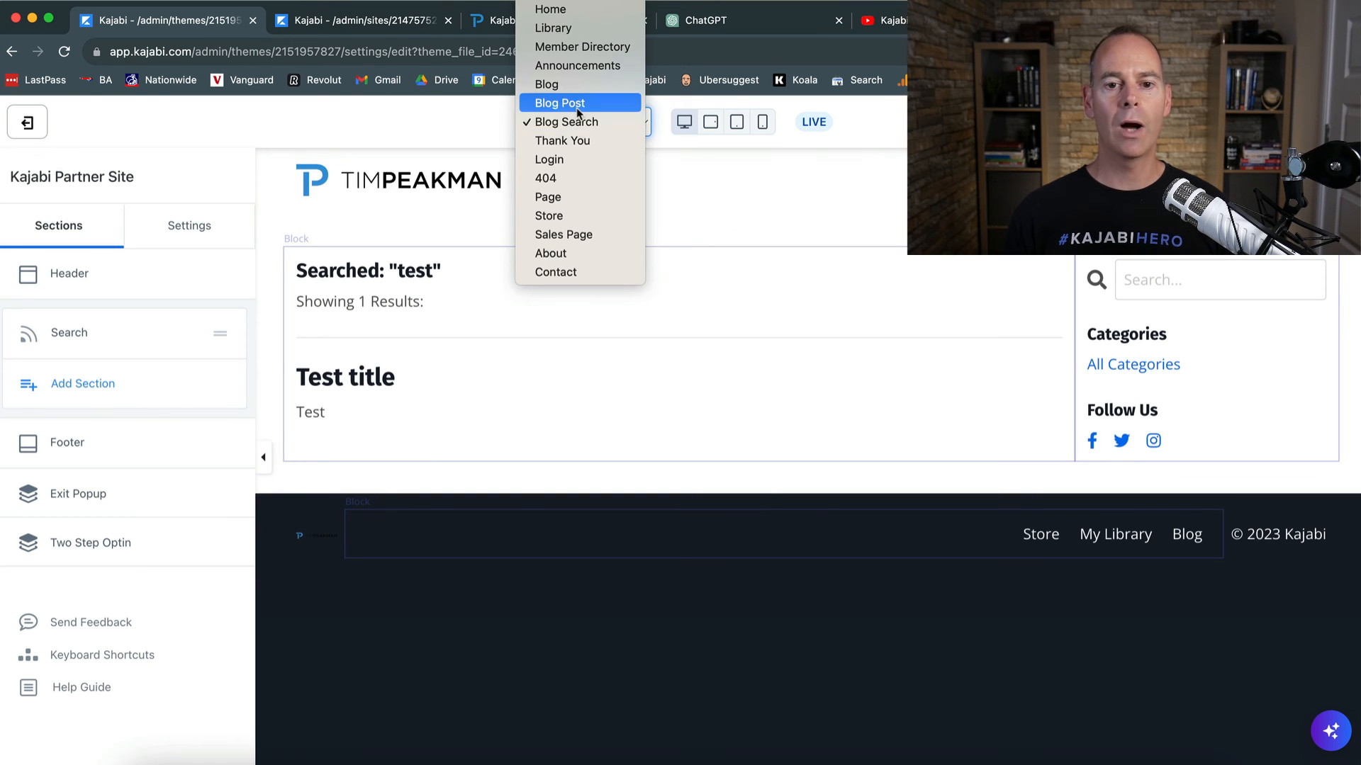
click(574, 103)
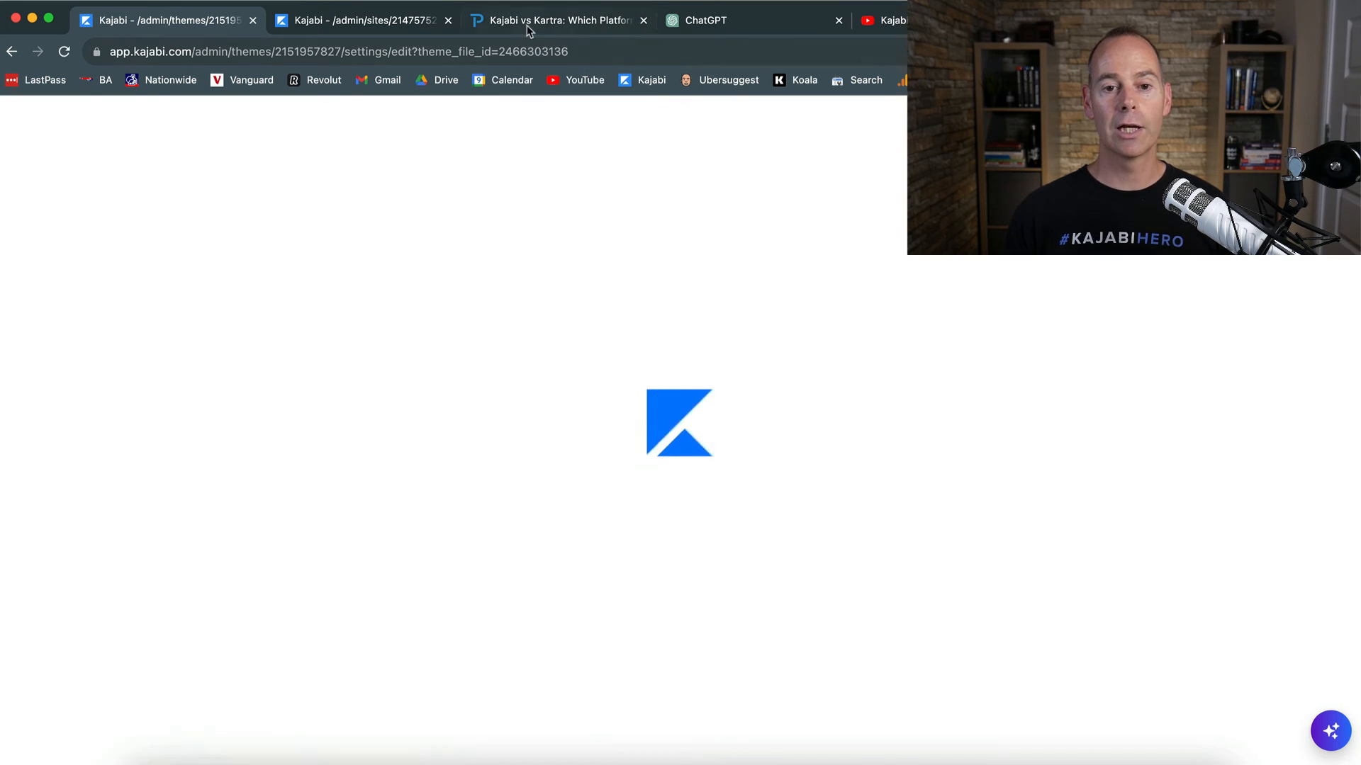
- Switch to the live Kajabi vs Kartra post and review its title, embedded video and article text
click(526, 25)
scroll(92, 520, down, 2)
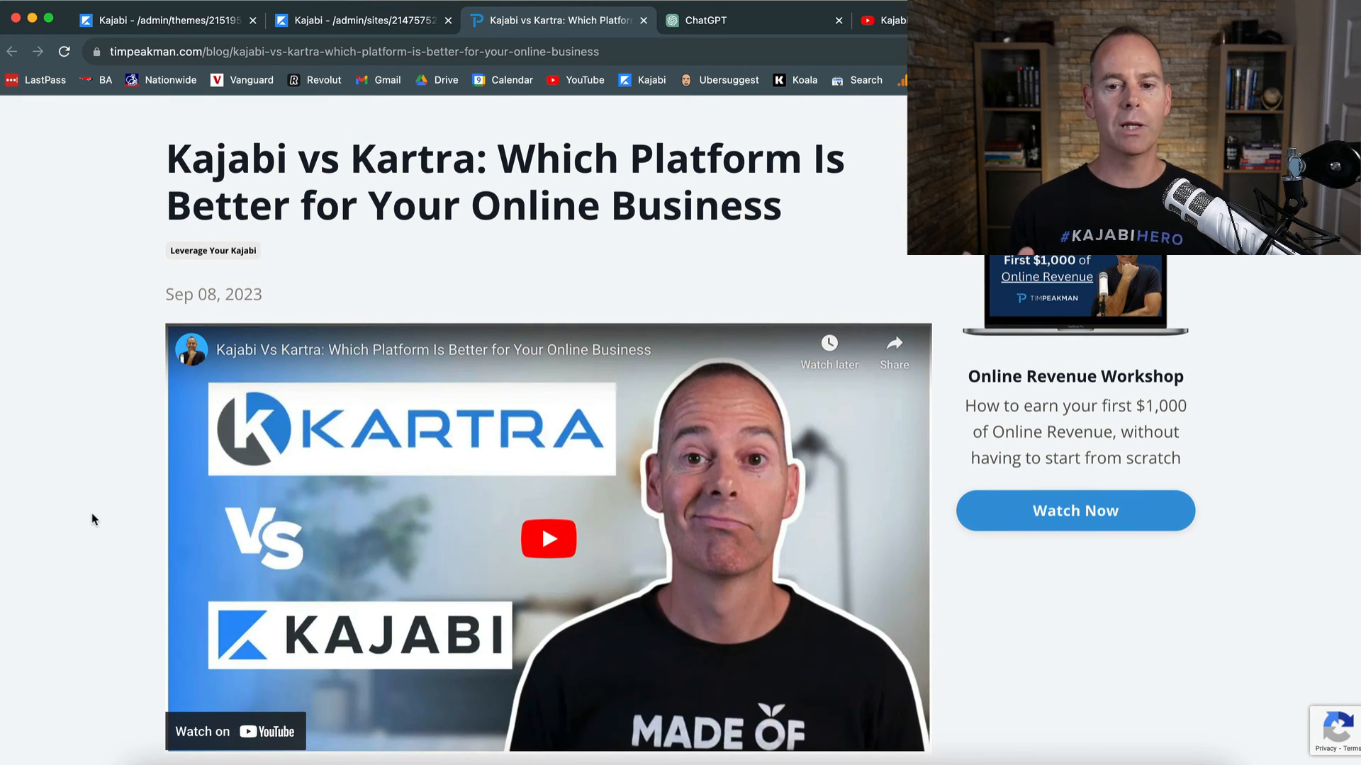
scroll(93, 520, down, 10)
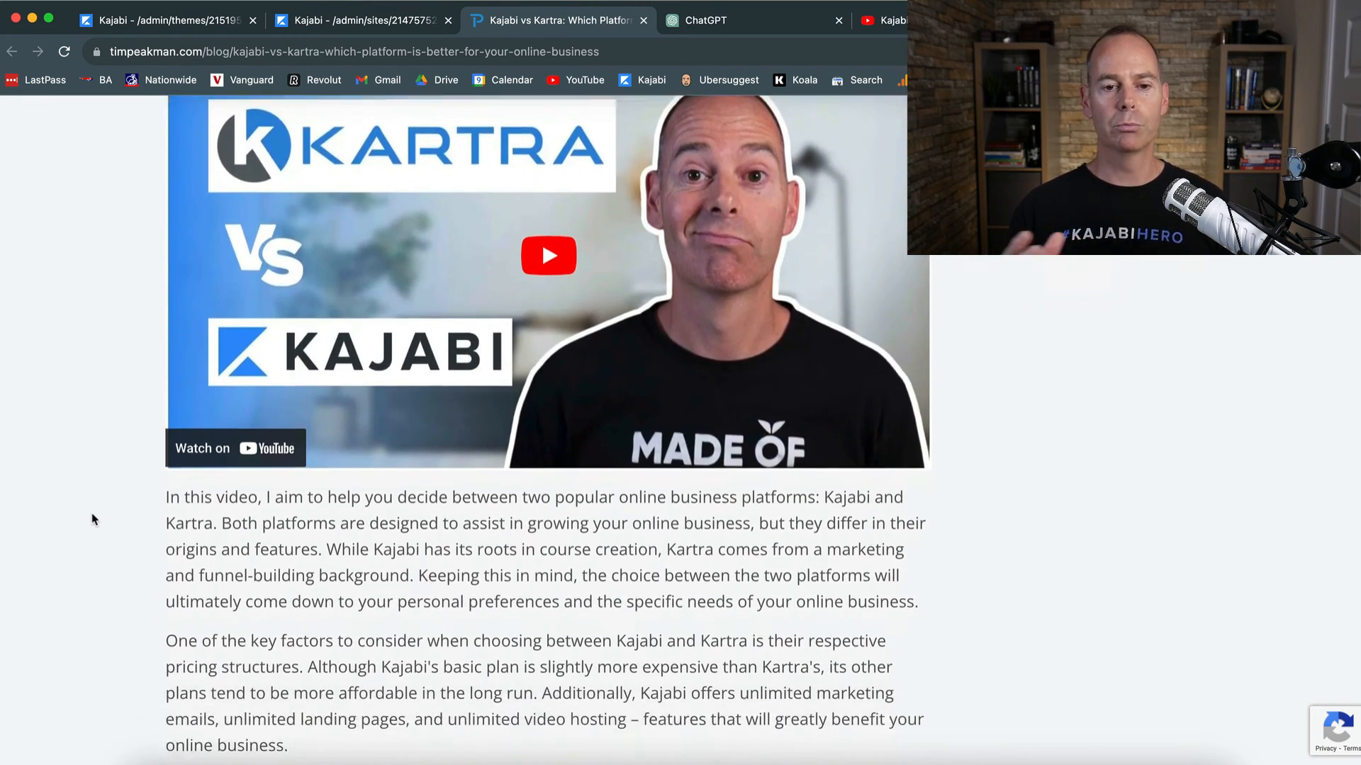
scroll(92, 520, up, 11)
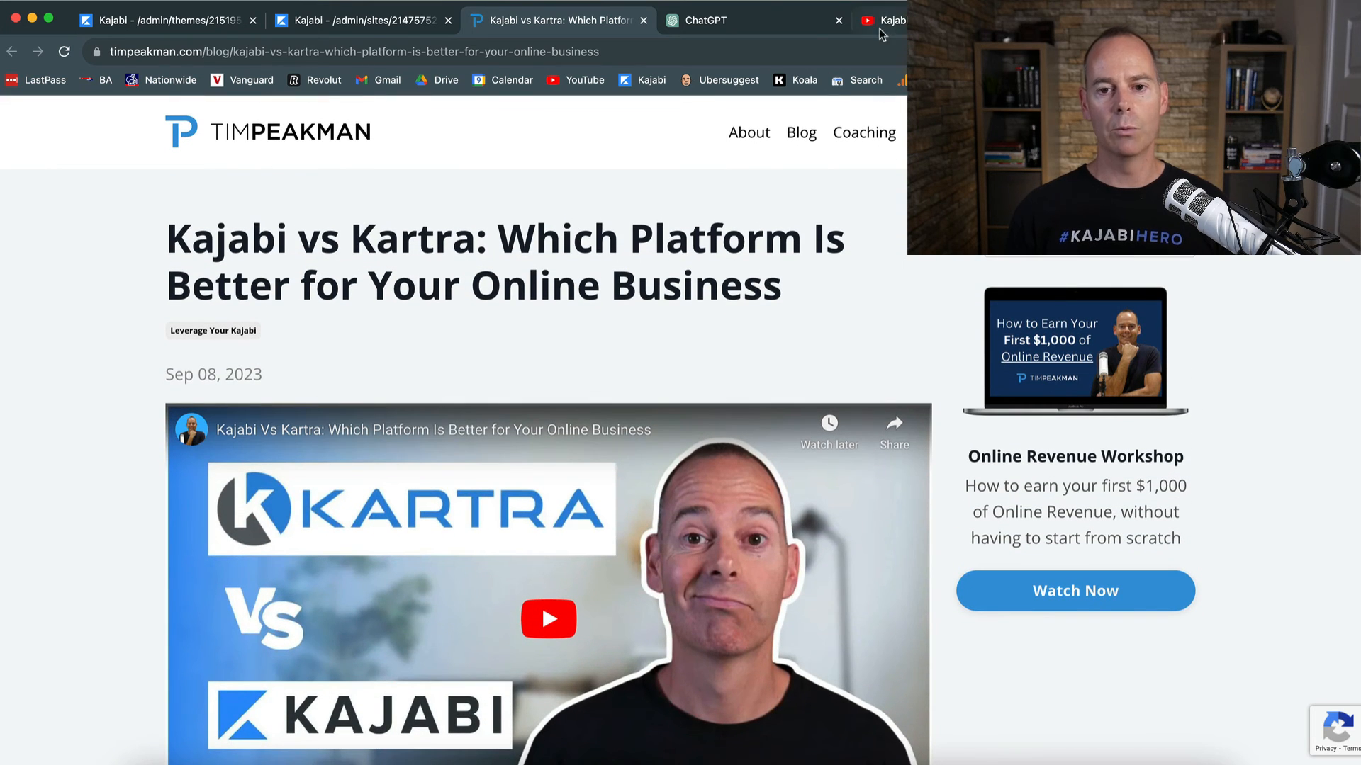
- Open the live site's main Blog page and browse down through its post listings with videos and excerpts
click(803, 138)
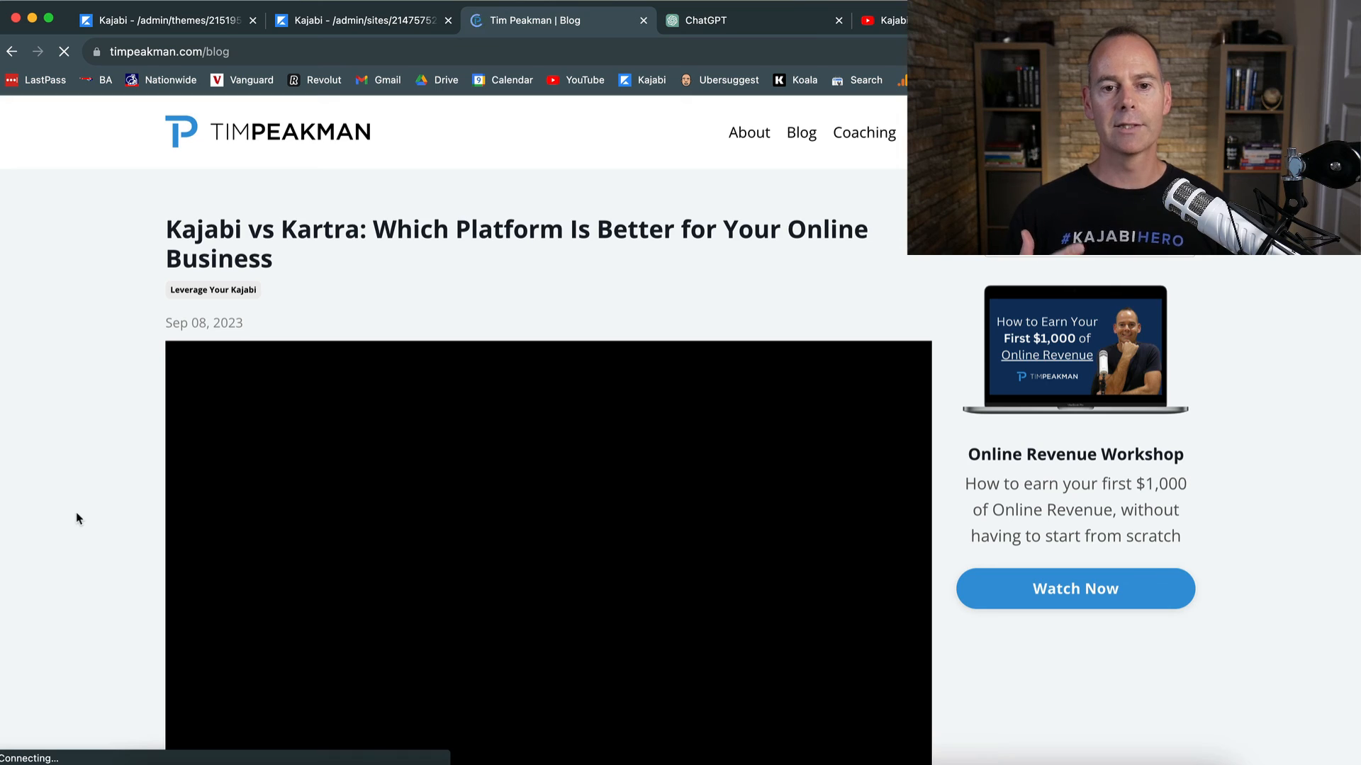
scroll(79, 519, down, 2)
scroll(78, 519, down, 8)
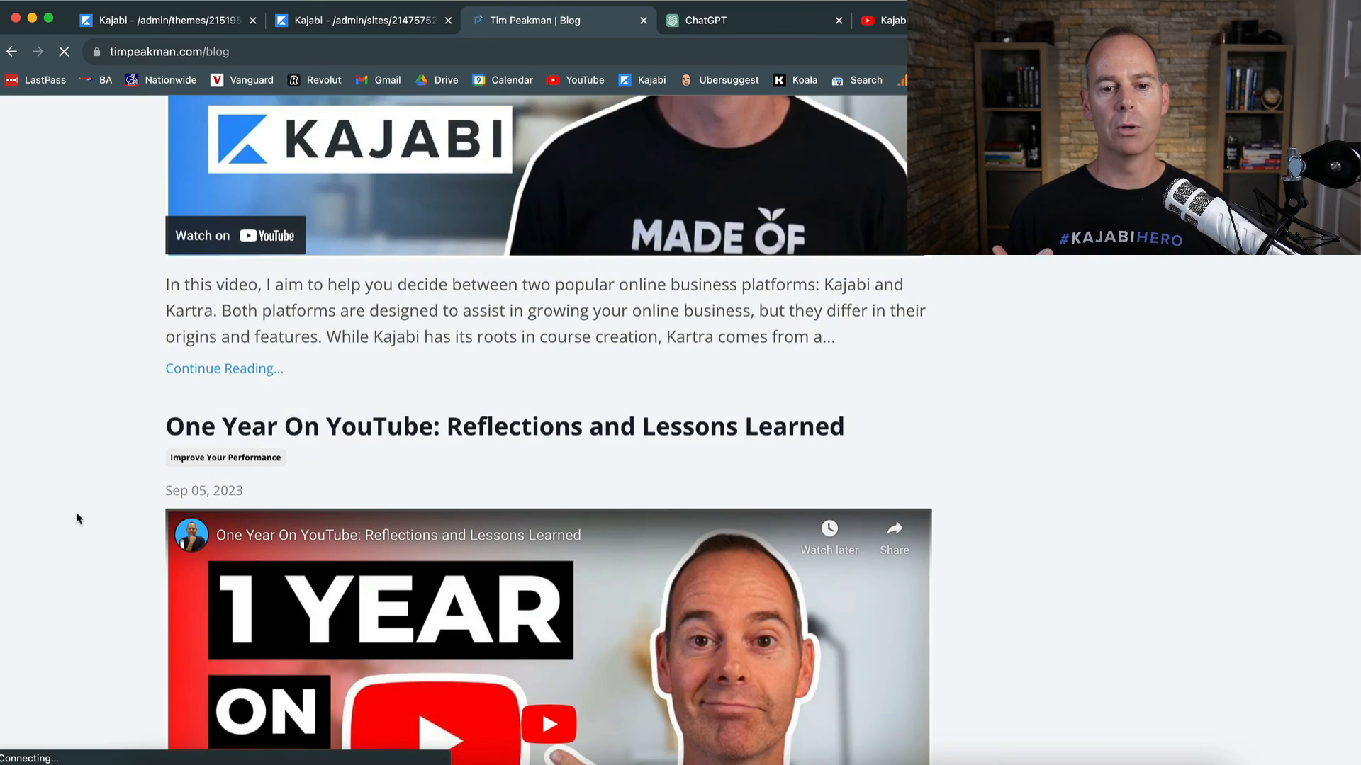
scroll(77, 519, down, 10)
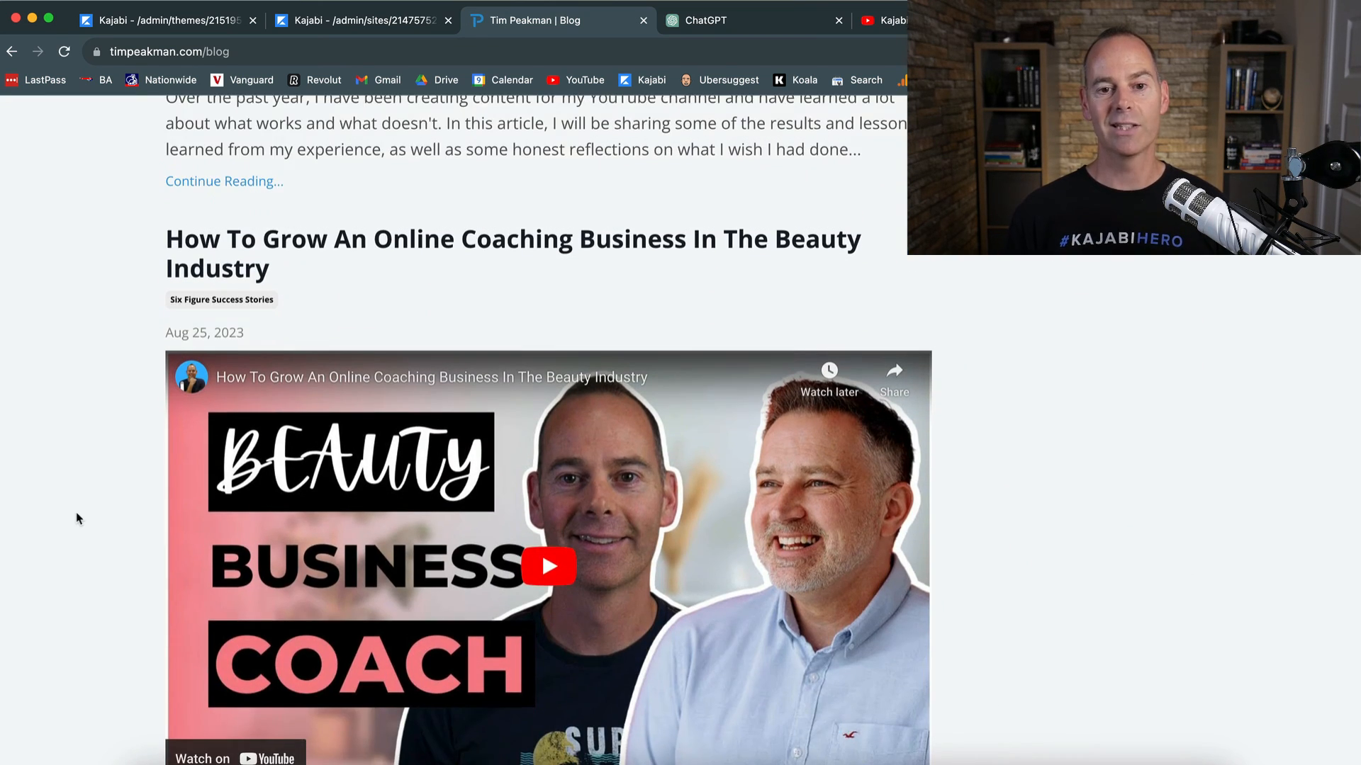
scroll(78, 518, down, 1)
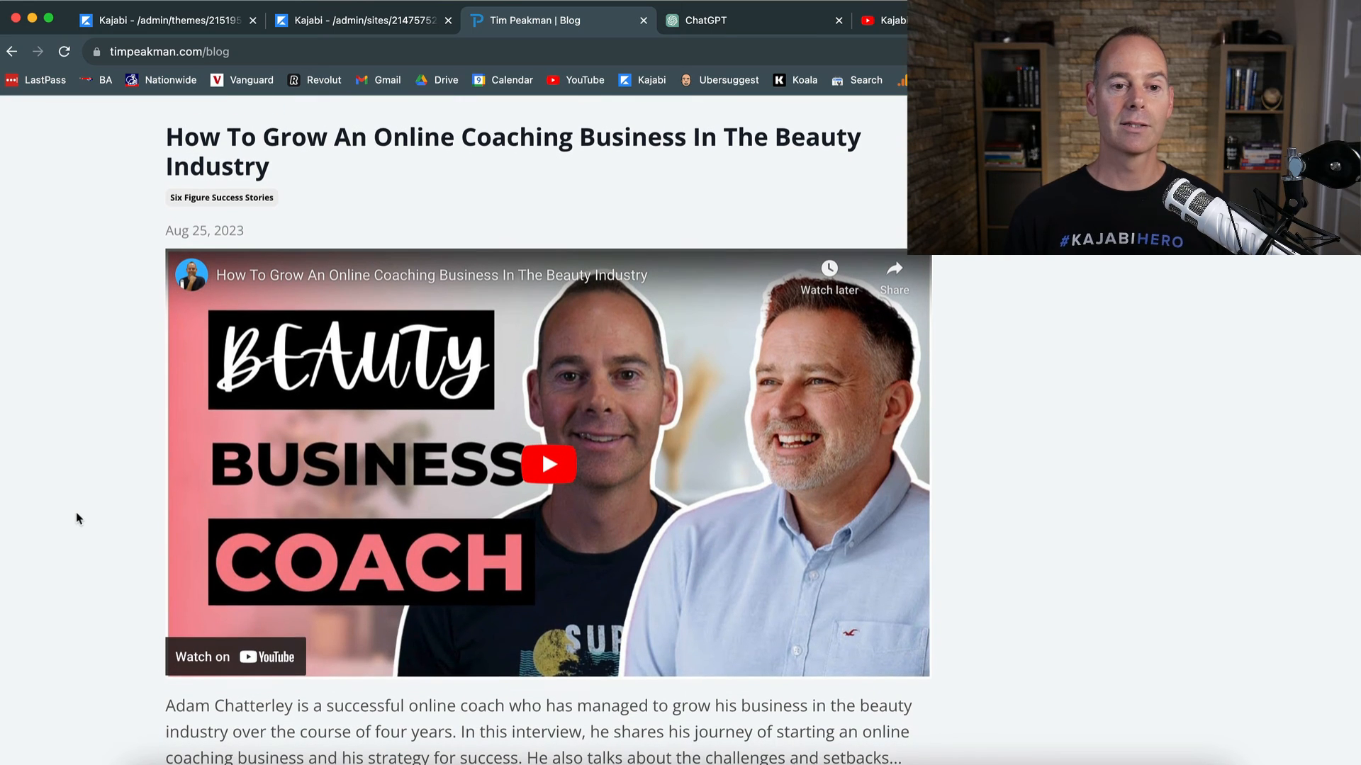